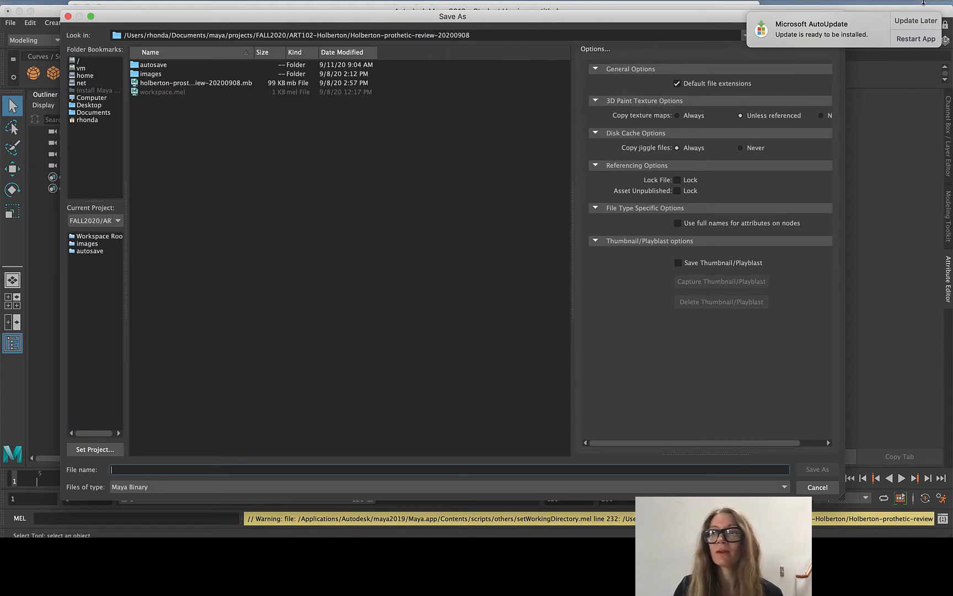
- Dismiss the update notification, enlarge the save dialog and browse to the ART102 course folder inside FALL2020
{"action": "left_click", "coordinate": [912, 21]}
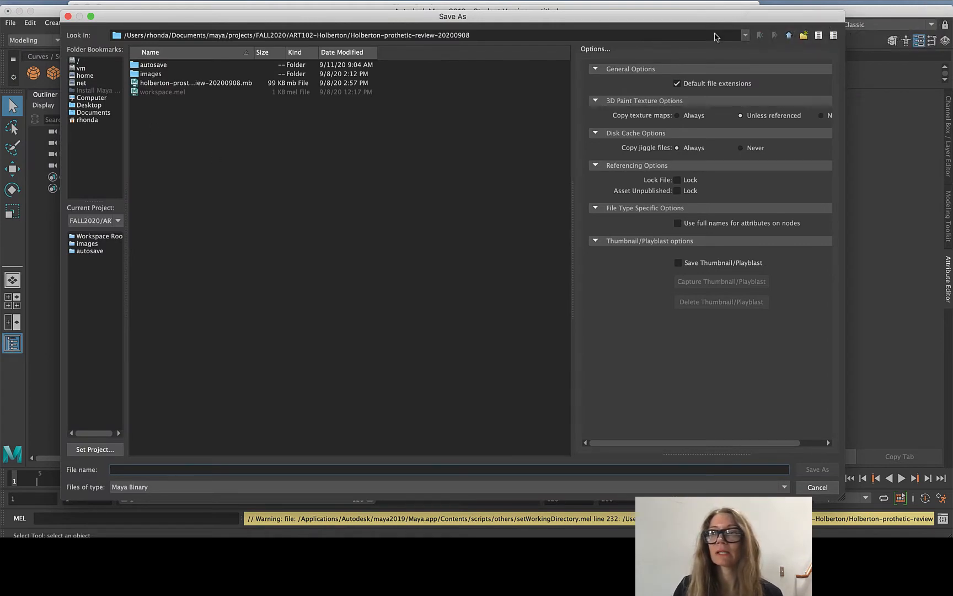
{"action": "left_click", "coordinate": [788, 36]}
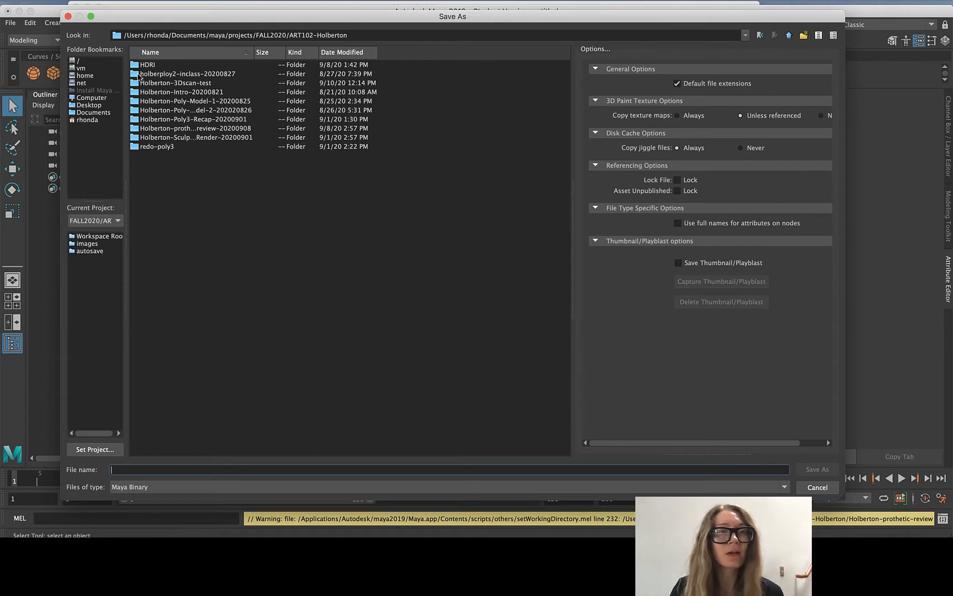
{"action": "left_click", "coordinate": [90, 16]}
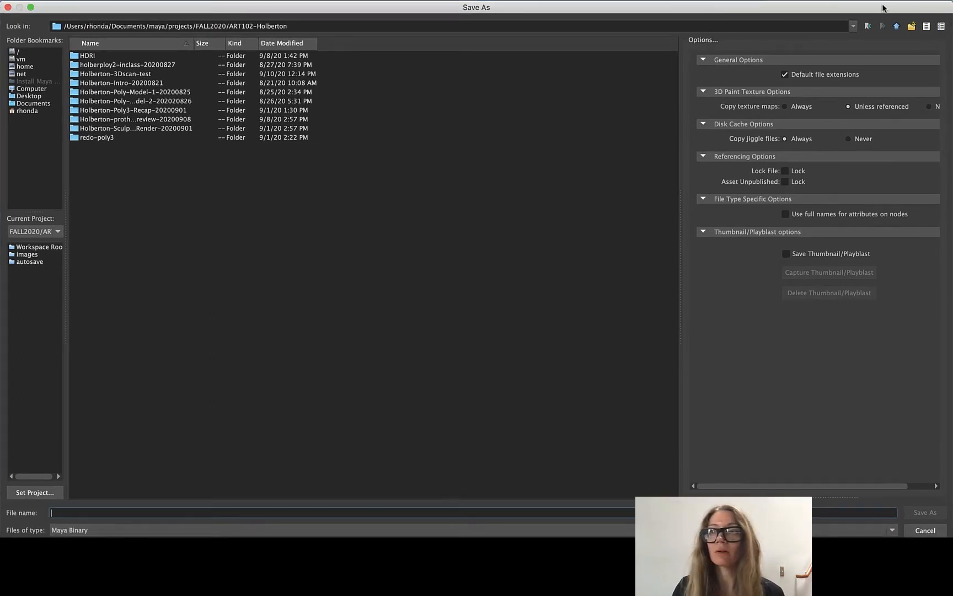
{"action": "left_click", "coordinate": [894, 26]}
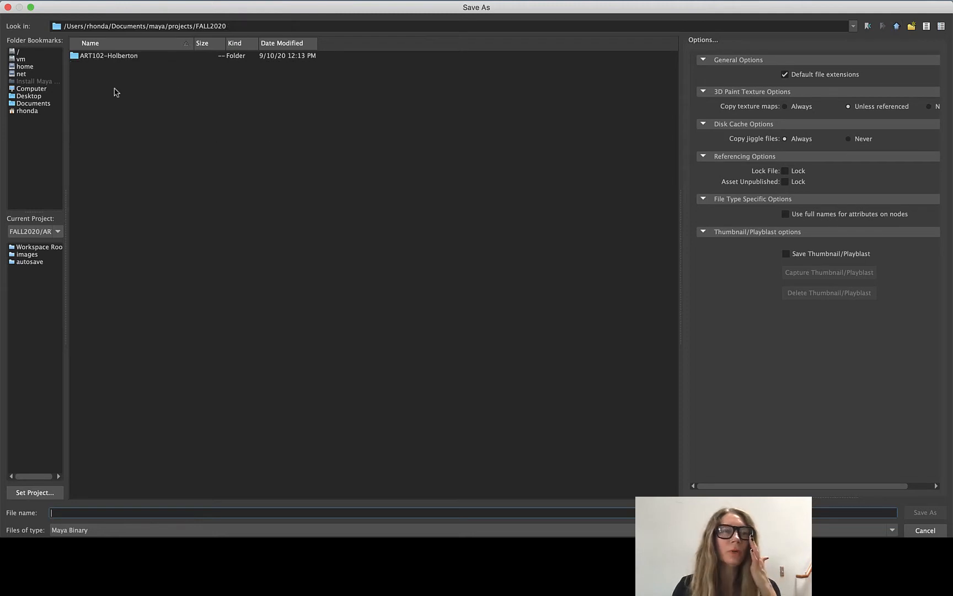
{"action": "left_click", "coordinate": [107, 59]}
{"action": "double_click", "coordinate": [107, 58]}
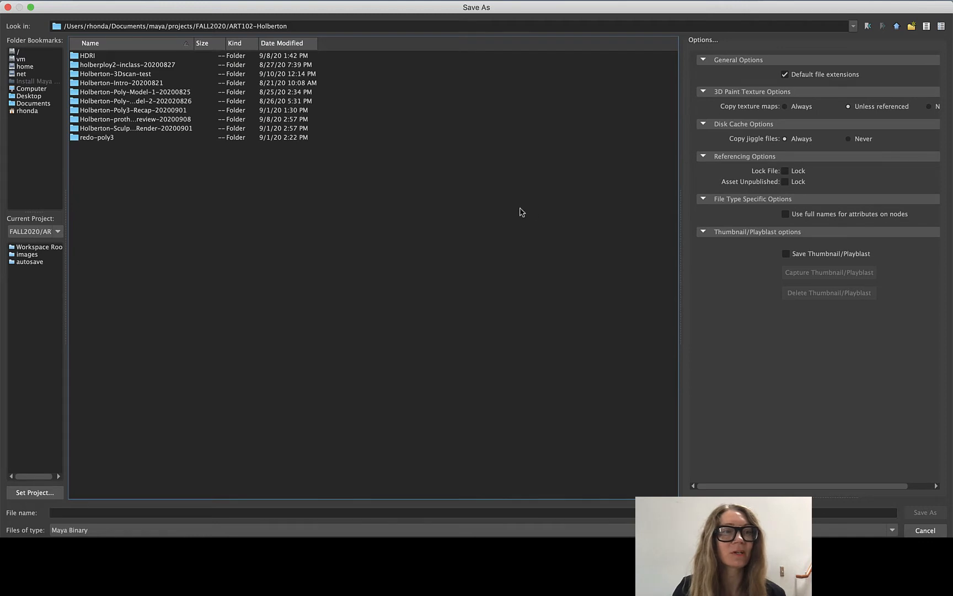
- Create a folder in the ART102 course folder, named with the owner's surname followed by "-Textures-Intro-20200916"
{"action": "left_click", "coordinate": [911, 26]}
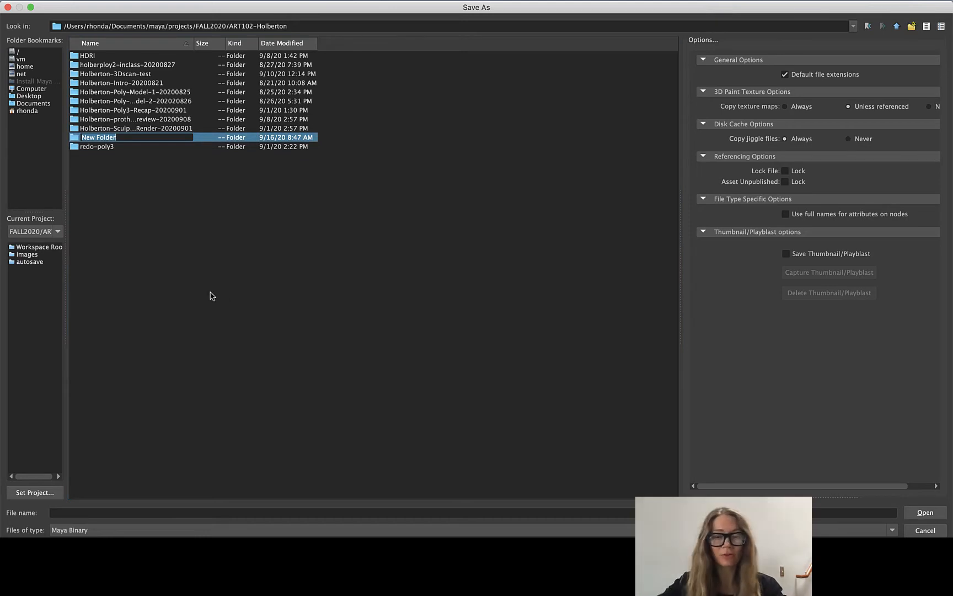
{"action": "type", "text": "h"}
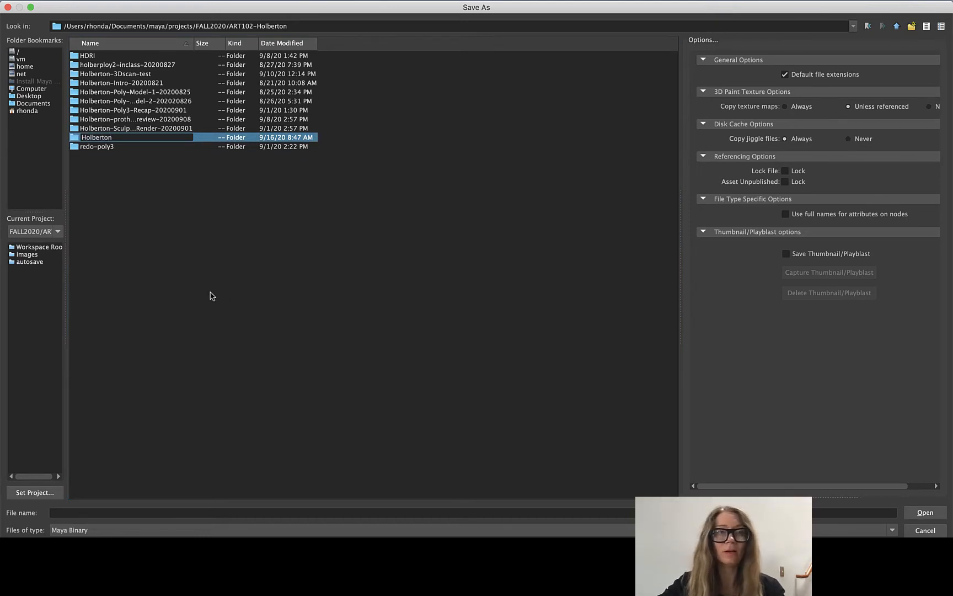
{"action": "type", "text": "olberton-"}
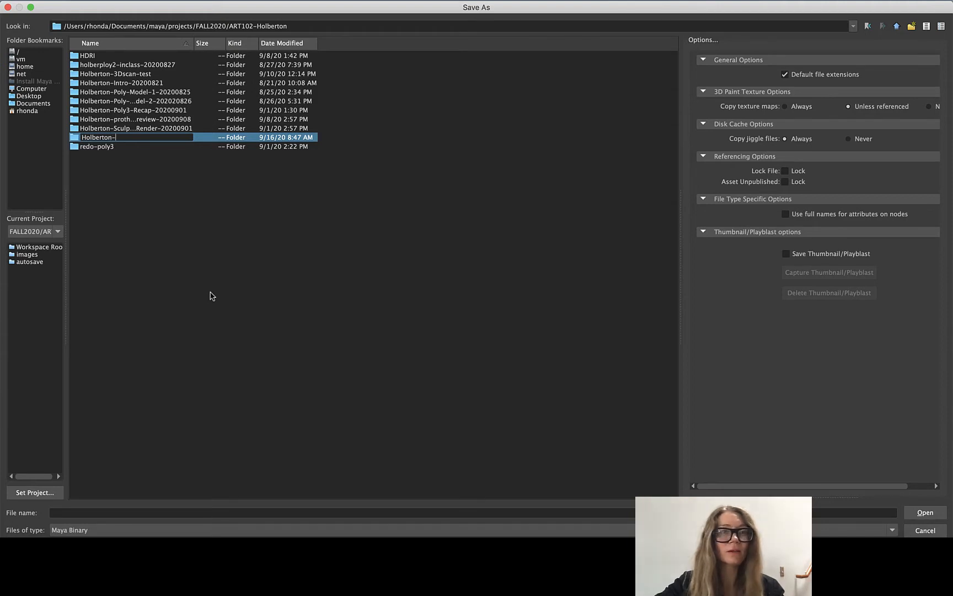
{"action": "type", "text": "Textures-Intro-20200"}
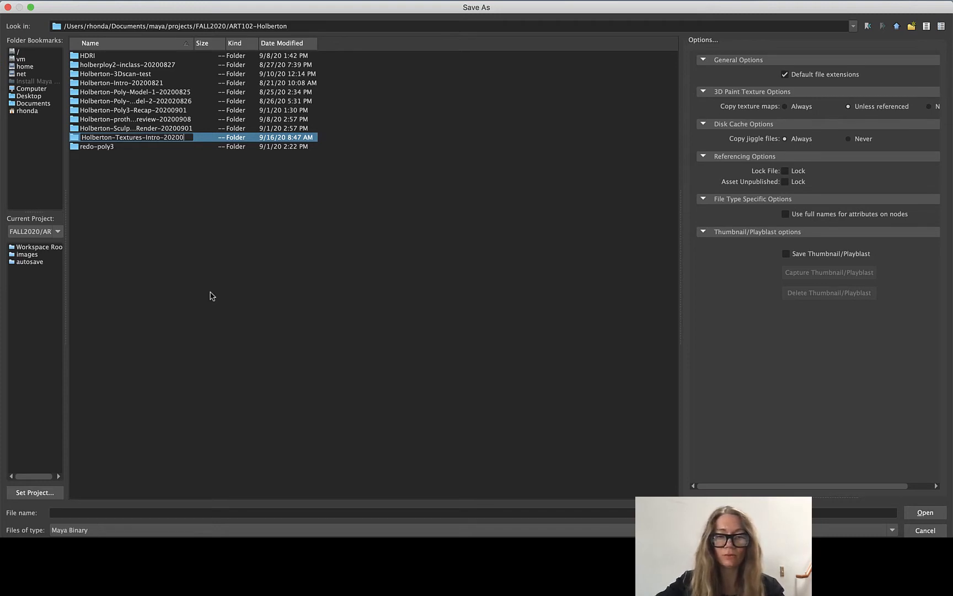
{"action": "type", "text": "916"}
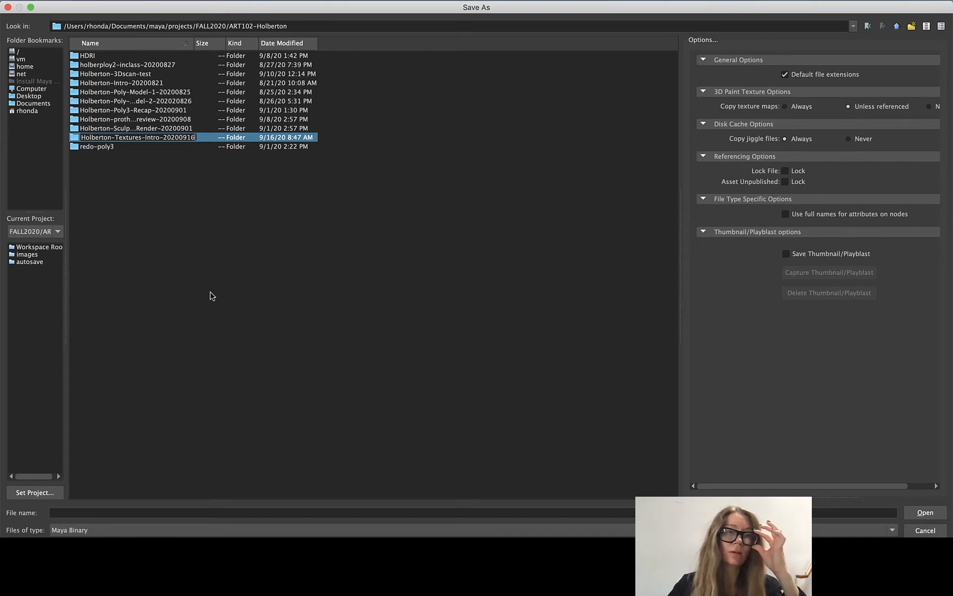
{"action": "key", "text": "Return"}
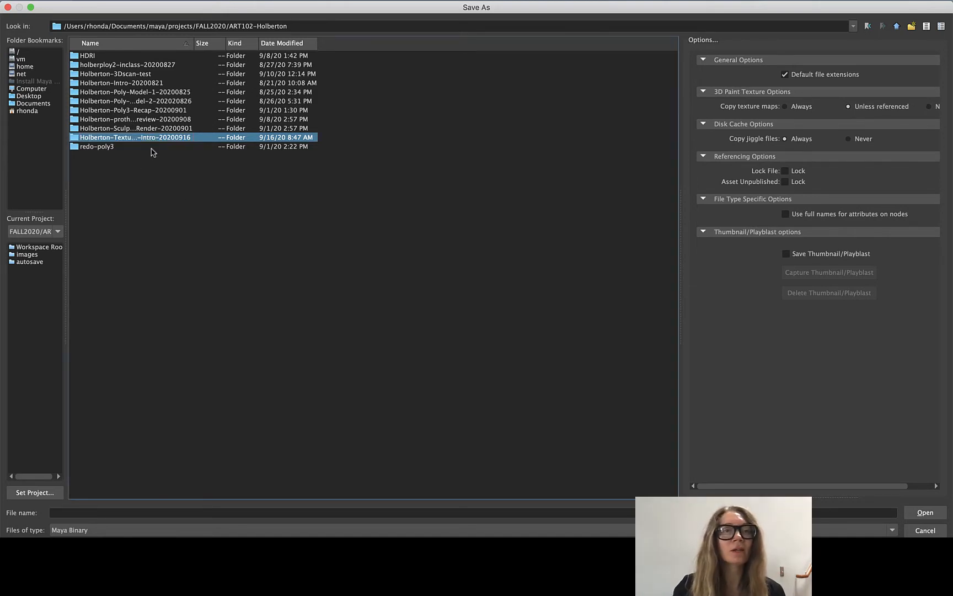
- Set the new Textures-Intro-20200916 folder as the current project and create its default workspace
{"action": "left_click", "coordinate": [34, 492]}
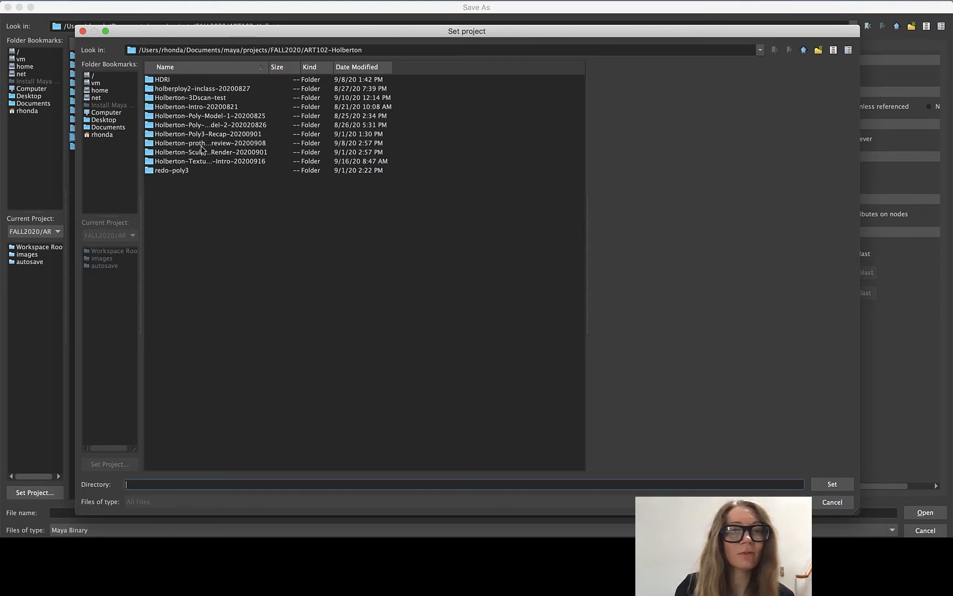
{"action": "left_click", "coordinate": [204, 162]}
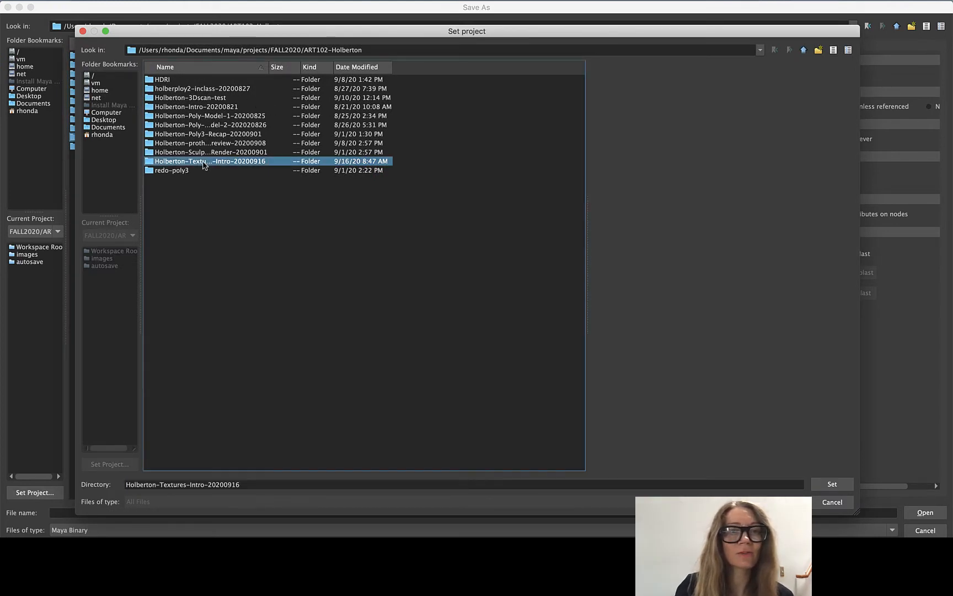
{"action": "double_click", "coordinate": [204, 163]}
{"action": "left_click", "coordinate": [835, 484]}
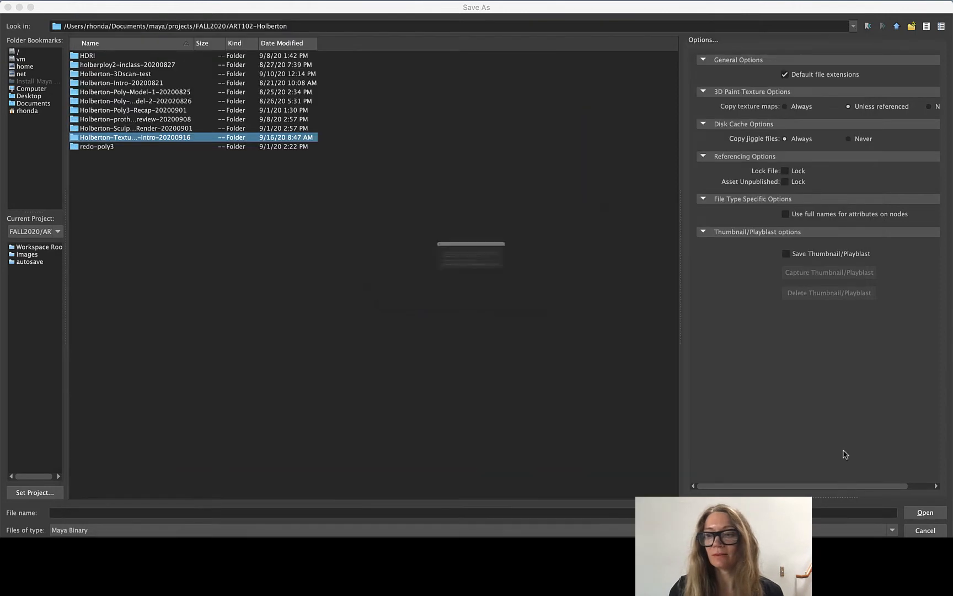
{"action": "left_click", "coordinate": [466, 287]}
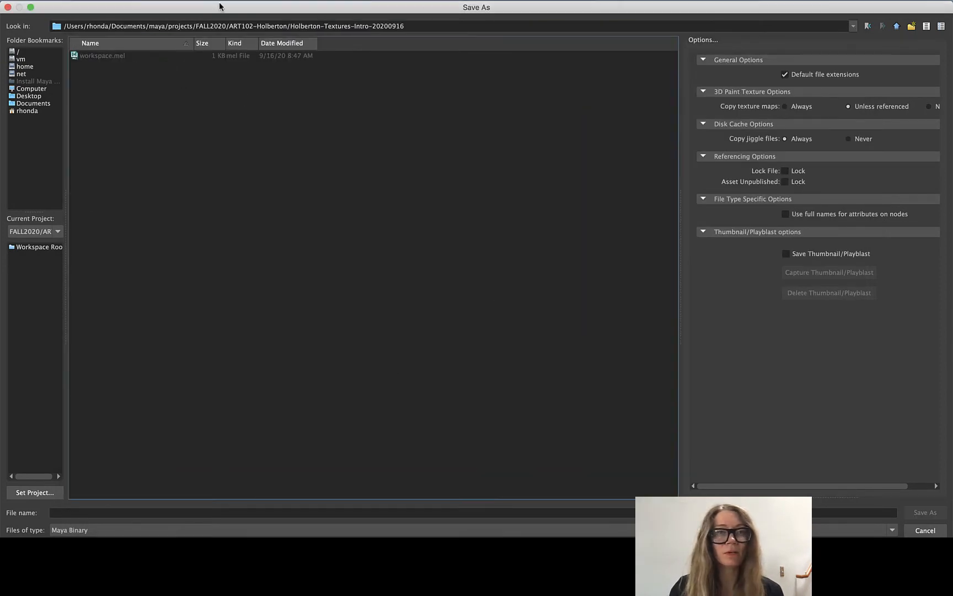
- Save the scene as Maya Binary, named with the surname followed by "-Textrures-Intro-20200916", accepting the student version notice
{"action": "left_click", "coordinate": [232, 513]}
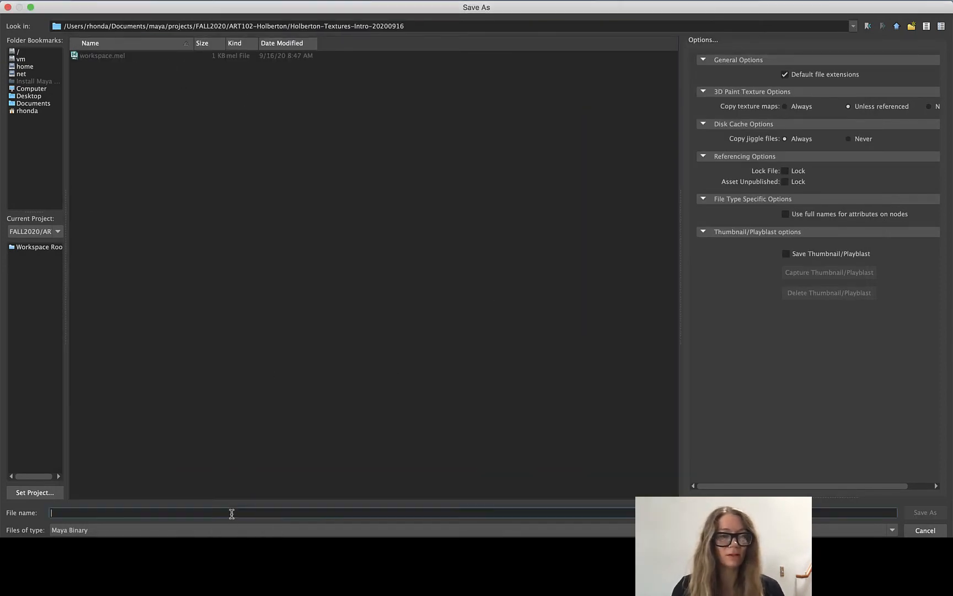
{"action": "type", "text": "H"}
{"action": "key", "text": "BackSpace"}
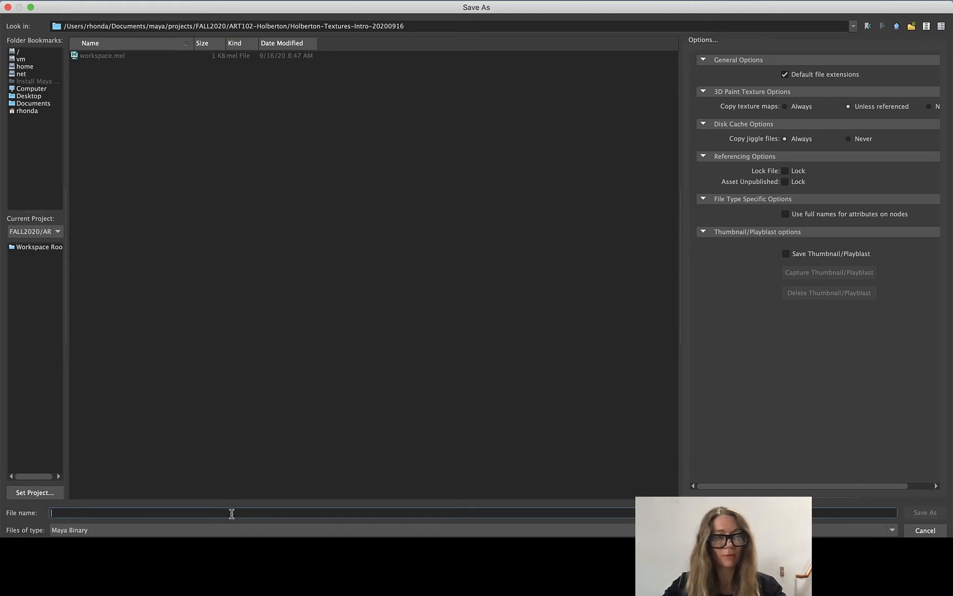
{"action": "type", "text": "Holberton"}
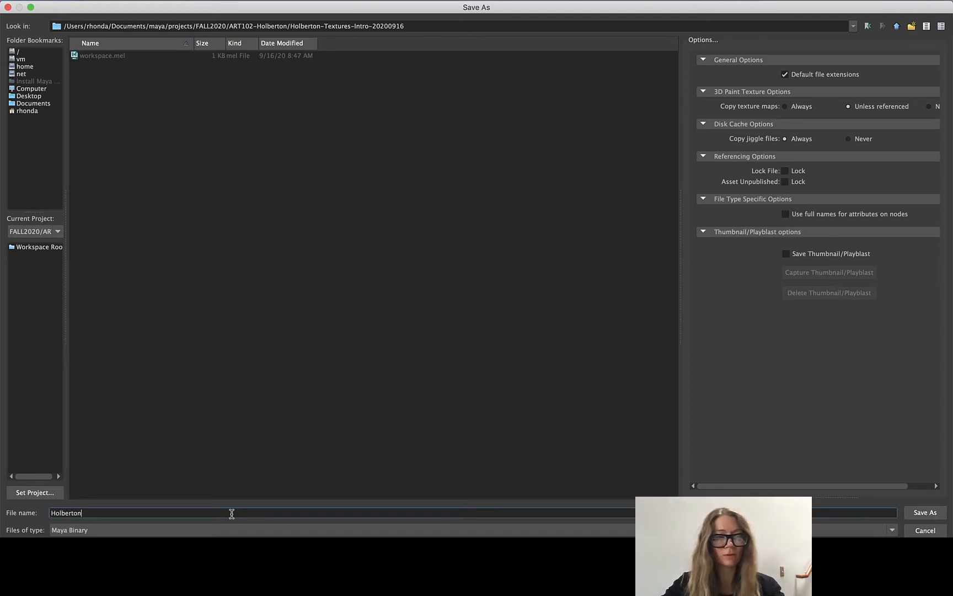
{"action": "type", "text": "-Textrures-Intro-20200916"}
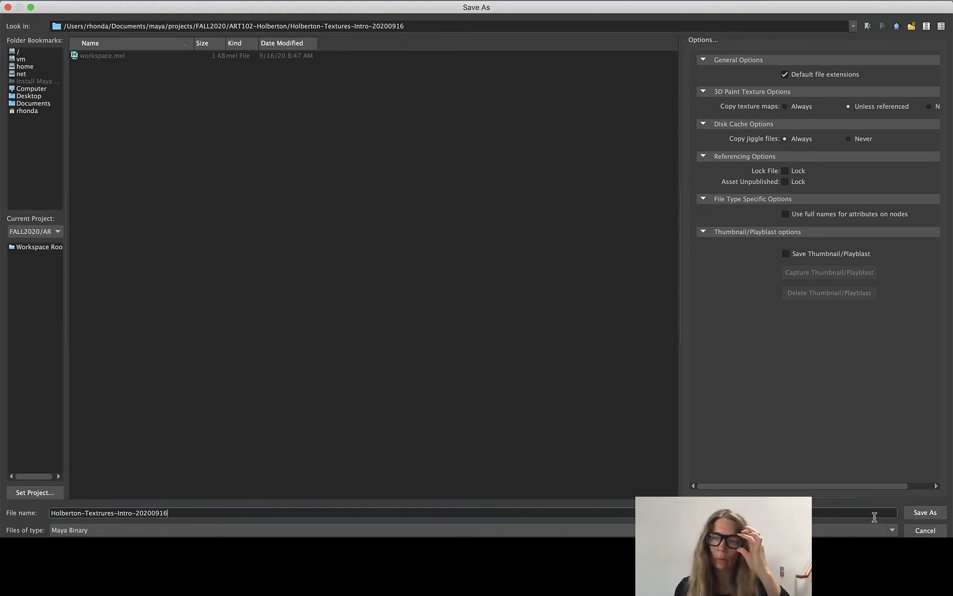
{"action": "left_click", "coordinate": [925, 513]}
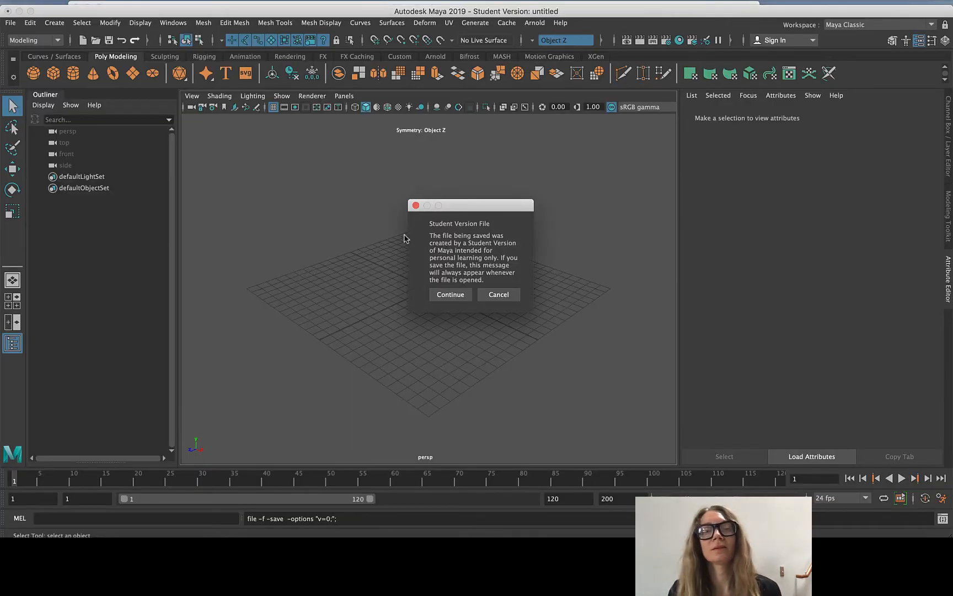
{"action": "left_click", "coordinate": [450, 295]}
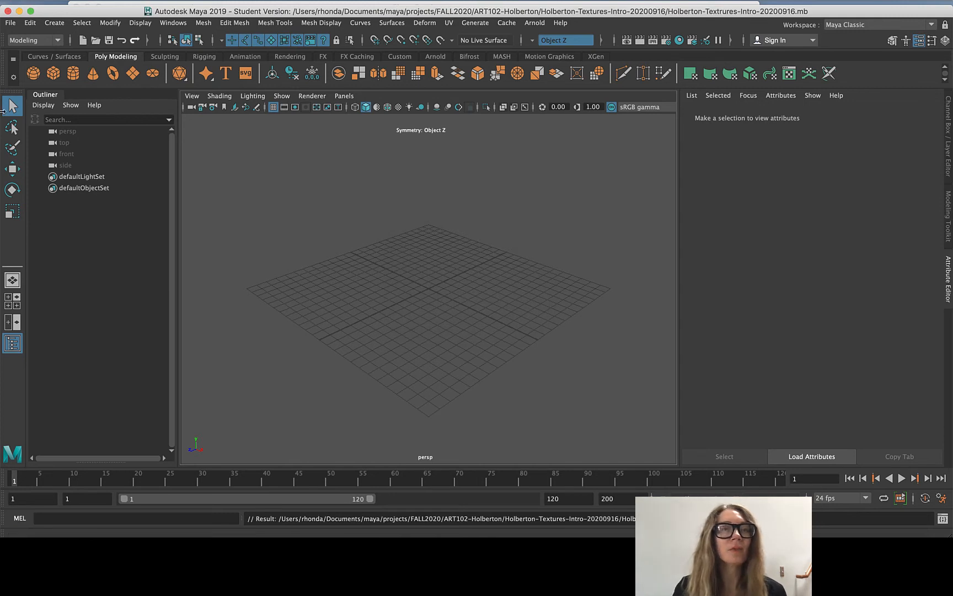
- Create four similarly sized polygon spheres side by side in a row across the grid
{"action": "left_click", "coordinate": [34, 73]}
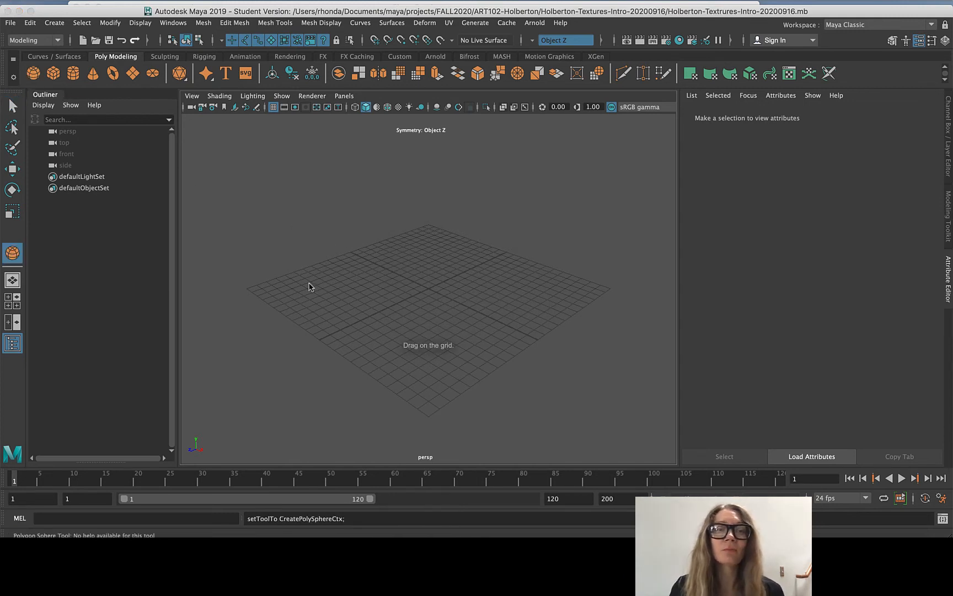
{"action": "left_click_drag", "start_coordinate": [309, 286], "coordinate": [328, 294]}
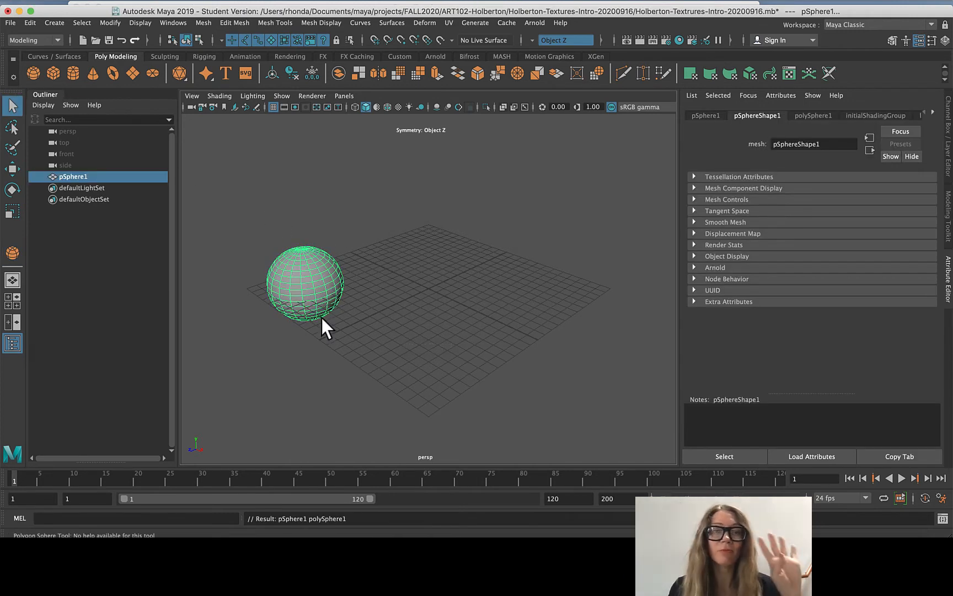
{"action": "left_click", "coordinate": [33, 73]}
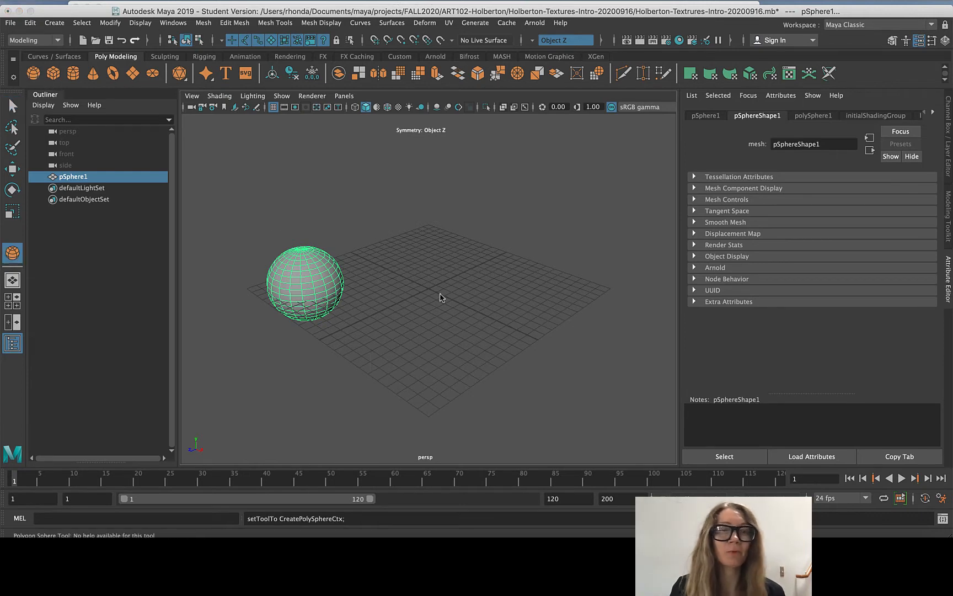
{"action": "left_click_drag", "start_coordinate": [390, 285], "coordinate": [479, 300]}
{"action": "left_click", "coordinate": [34, 73]}
{"action": "key", "text": "w"}
{"action": "left_click", "coordinate": [486, 337]}
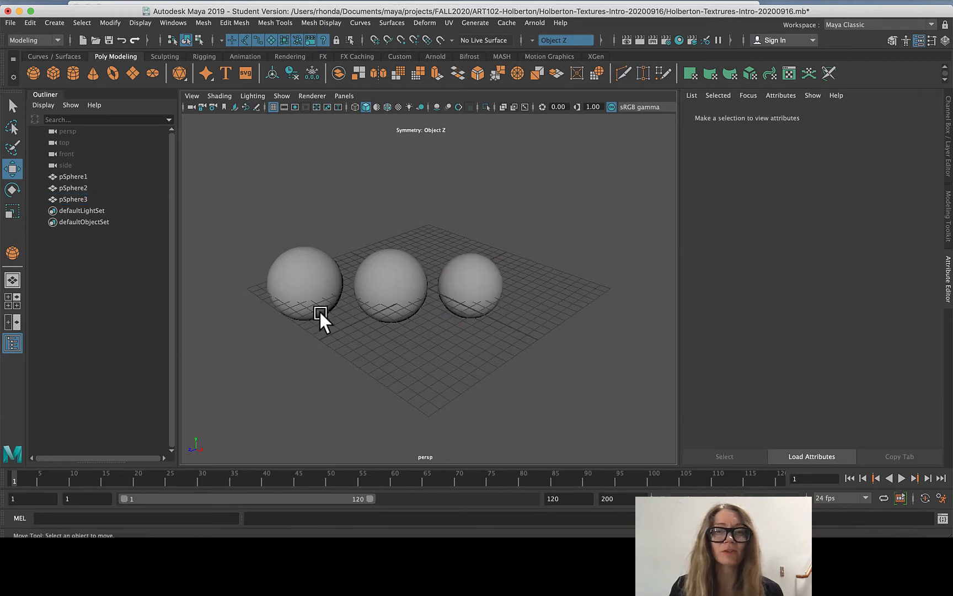
{"action": "left_click", "coordinate": [33, 73]}
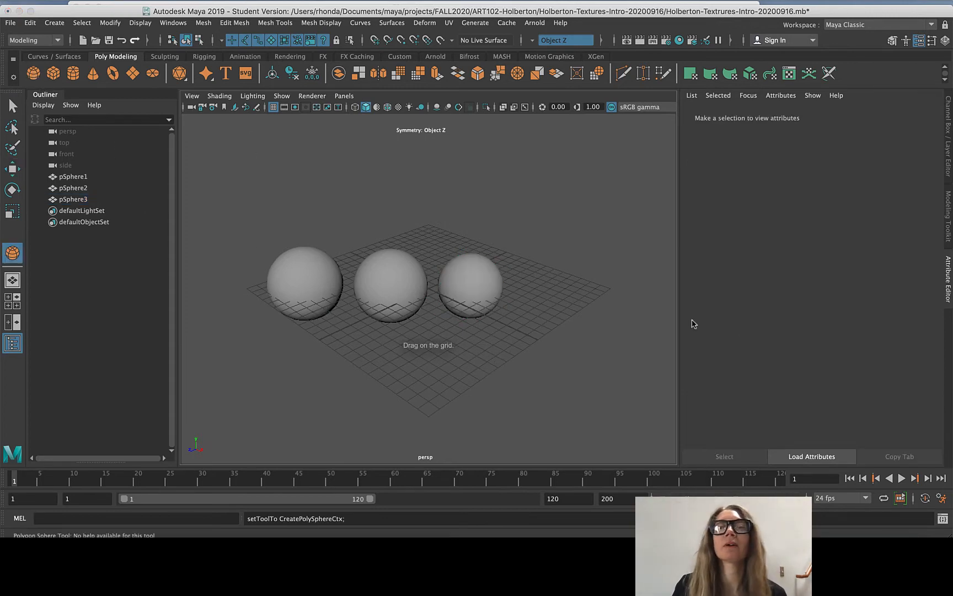
{"action": "left_click_drag", "start_coordinate": [544, 284], "coordinate": [571, 298]}
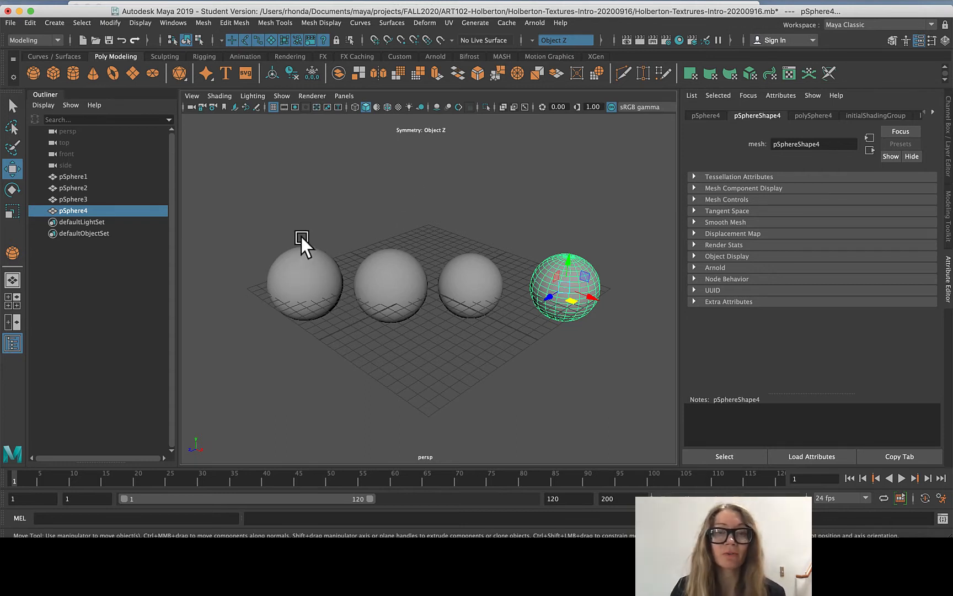
- Select the first sphere, pSphere1, and display the attributes of its lambert1 material
{"action": "left_click", "coordinate": [293, 269]}
{"action": "left_click", "coordinate": [266, 199]}
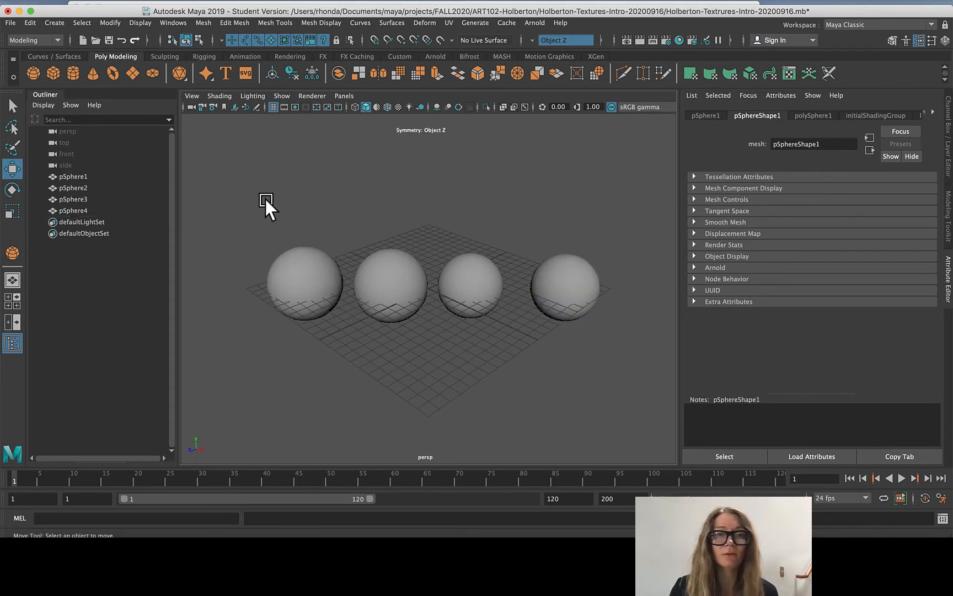
{"action": "left_click", "coordinate": [316, 270]}
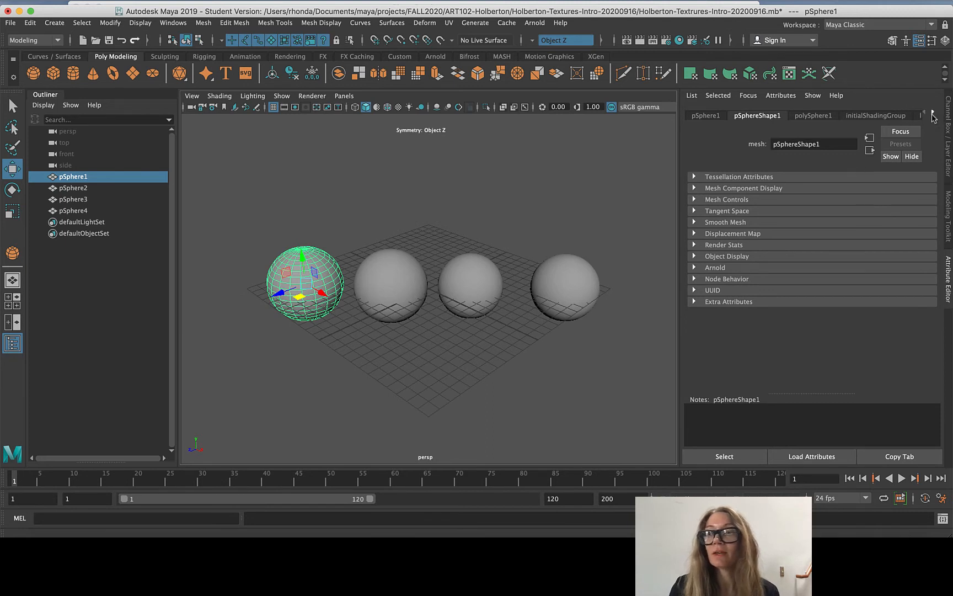
{"action": "left_click", "coordinate": [932, 113]}
{"action": "left_click", "coordinate": [927, 114]}
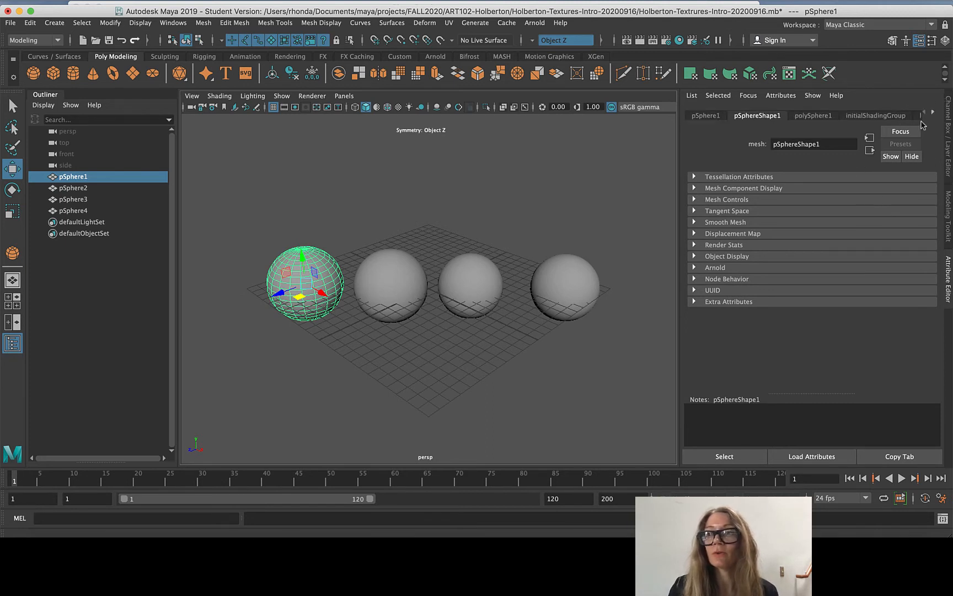
{"action": "left_click", "coordinate": [932, 114]}
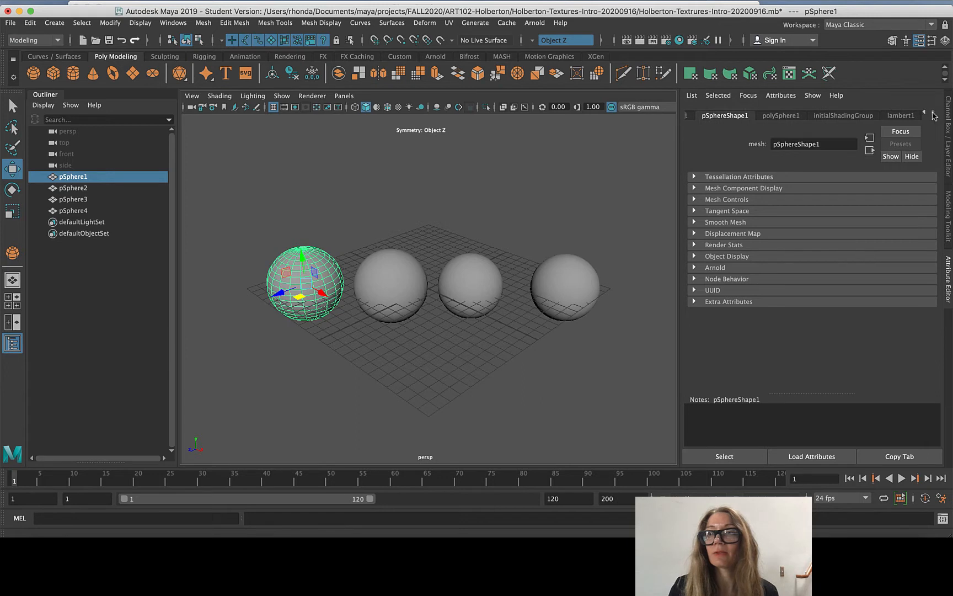
{"action": "left_click", "coordinate": [905, 117]}
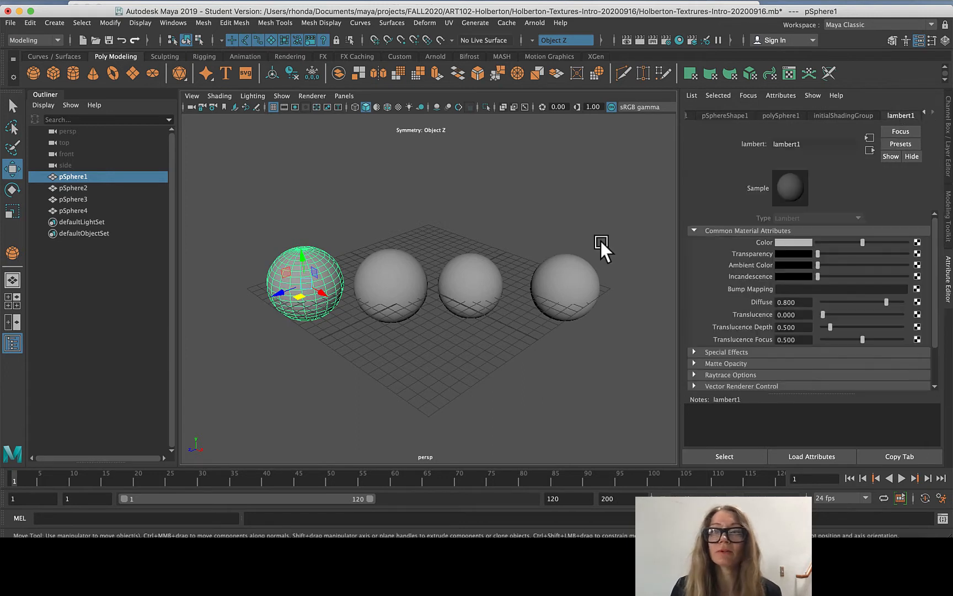
- Select each of the other spheres in turn to compare their assigned material, finishing on pSphere1
{"action": "left_click", "coordinate": [395, 282]}
{"action": "left_click", "coordinate": [473, 274]}
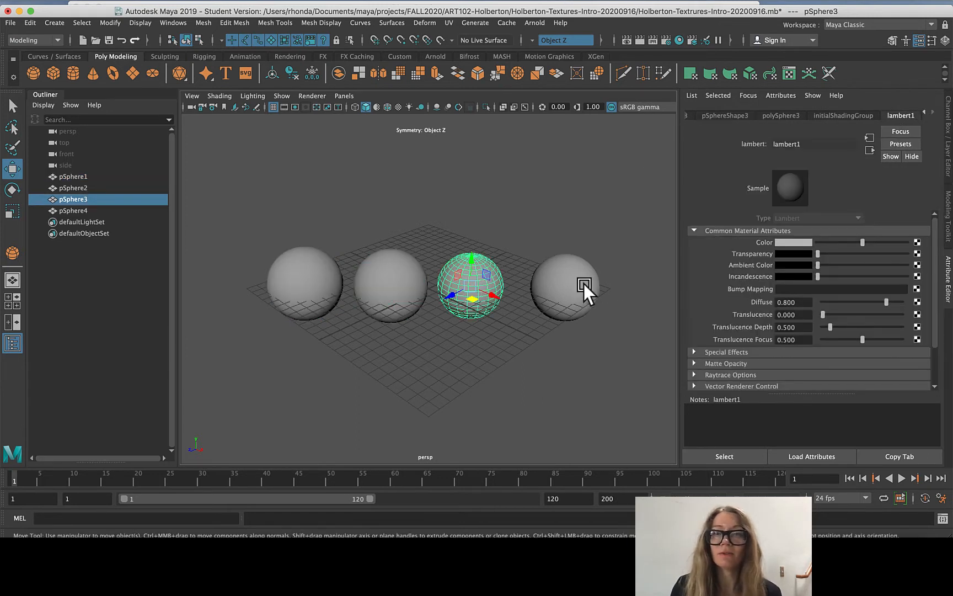
{"action": "left_click", "coordinate": [583, 283]}
{"action": "left_click", "coordinate": [463, 271]}
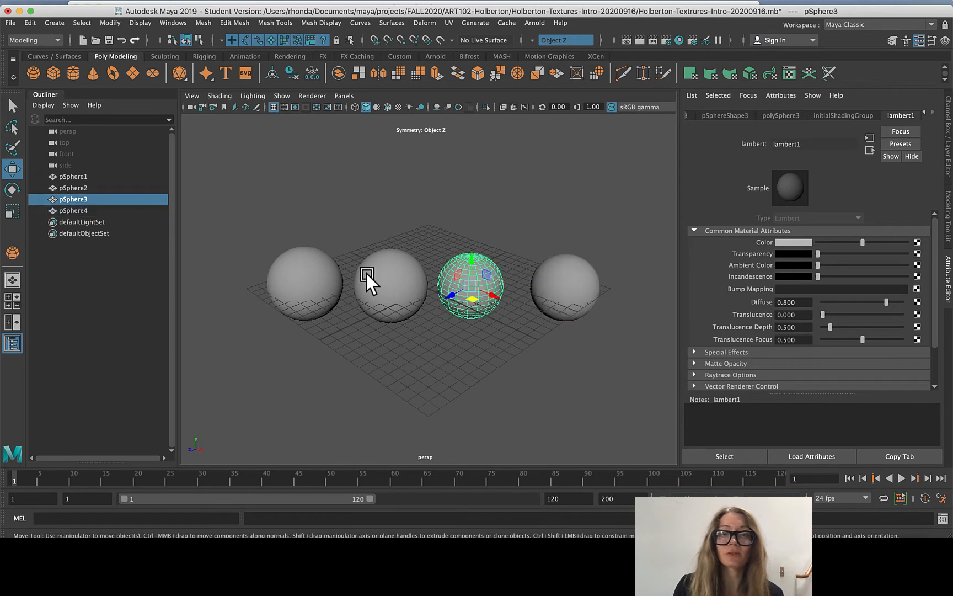
{"action": "left_click", "coordinate": [403, 277]}
{"action": "left_click", "coordinate": [303, 277]}
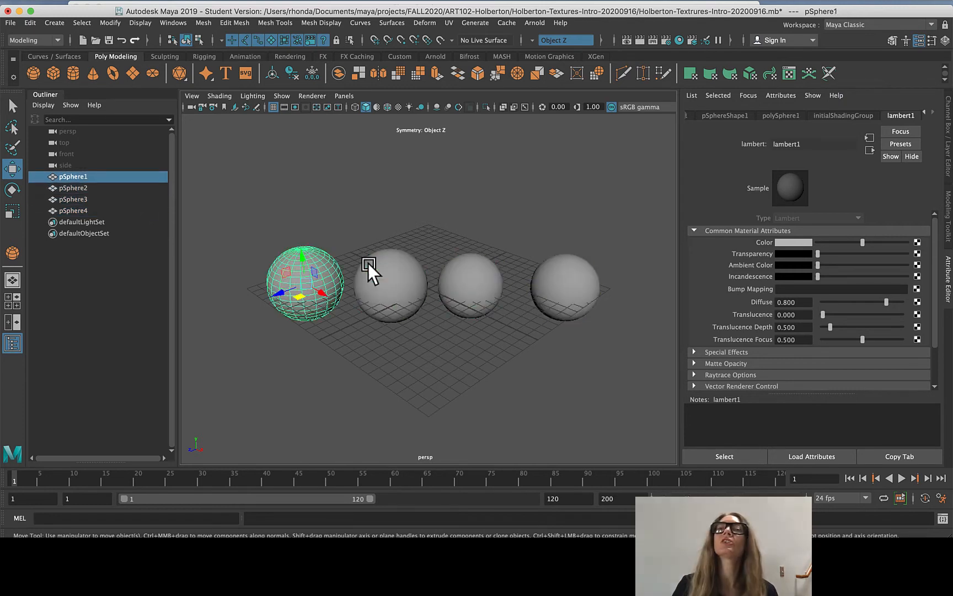
- Try recoloring the shared lambert1 material green, turning off the color picker warning, and undo the color change
{"action": "left_click", "coordinate": [788, 244]}
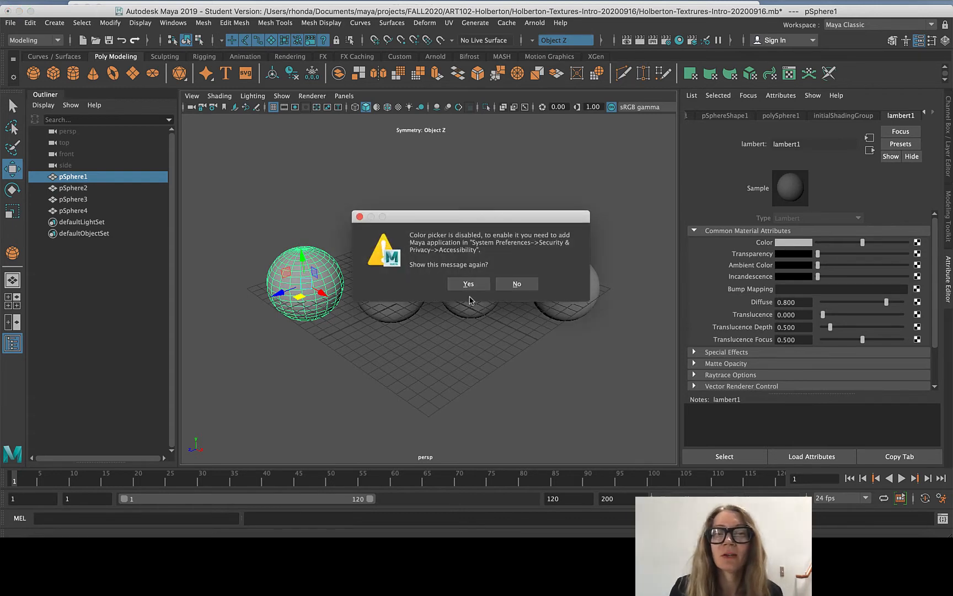
{"action": "left_click", "coordinate": [534, 287]}
{"action": "left_click", "coordinate": [805, 245]}
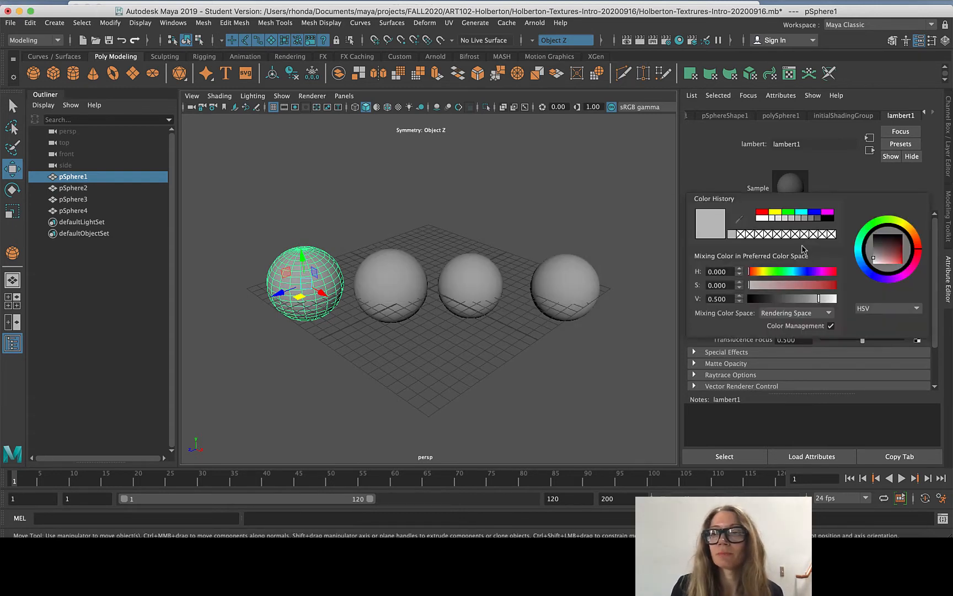
{"action": "left_click", "coordinate": [779, 272]}
{"action": "left_click_drag", "start_coordinate": [811, 286], "coordinate": [844, 286]}
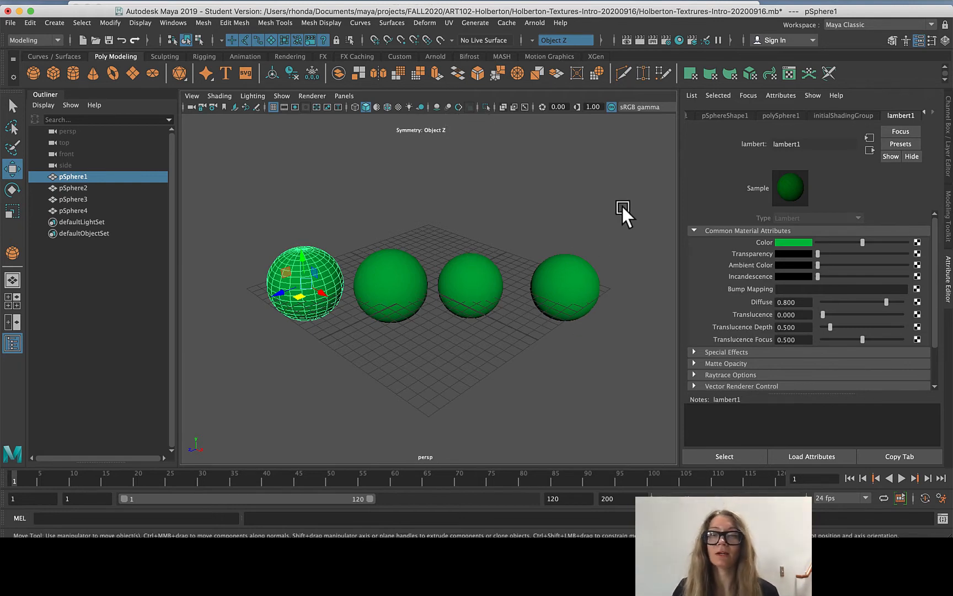
{"action": "key", "text": "ctrl+z"}
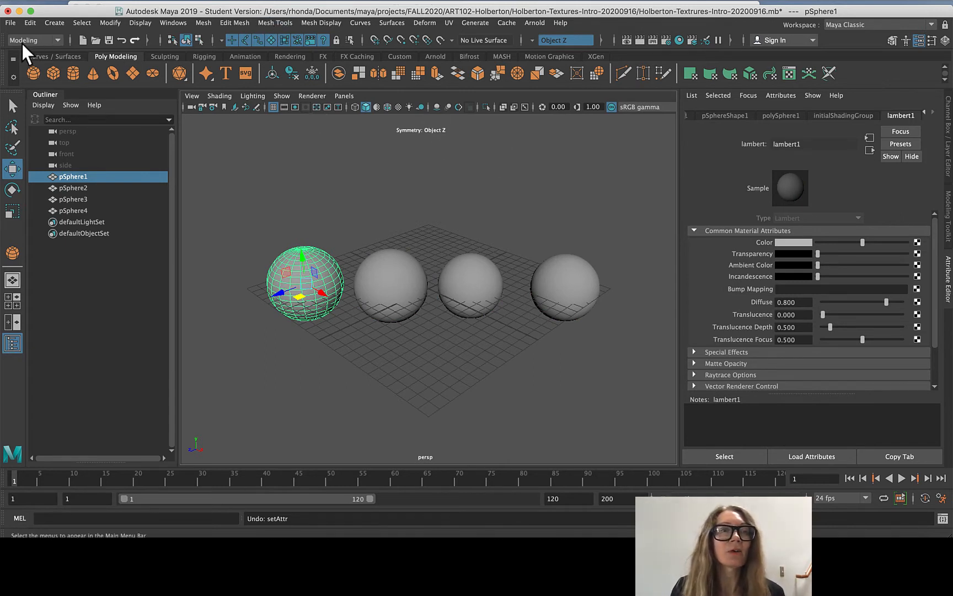
- Switch to the Rendering menu set, assign a new Blinn material from Maya's surface materials to pSphere1, and deselect it
{"action": "left_click", "coordinate": [52, 40]}
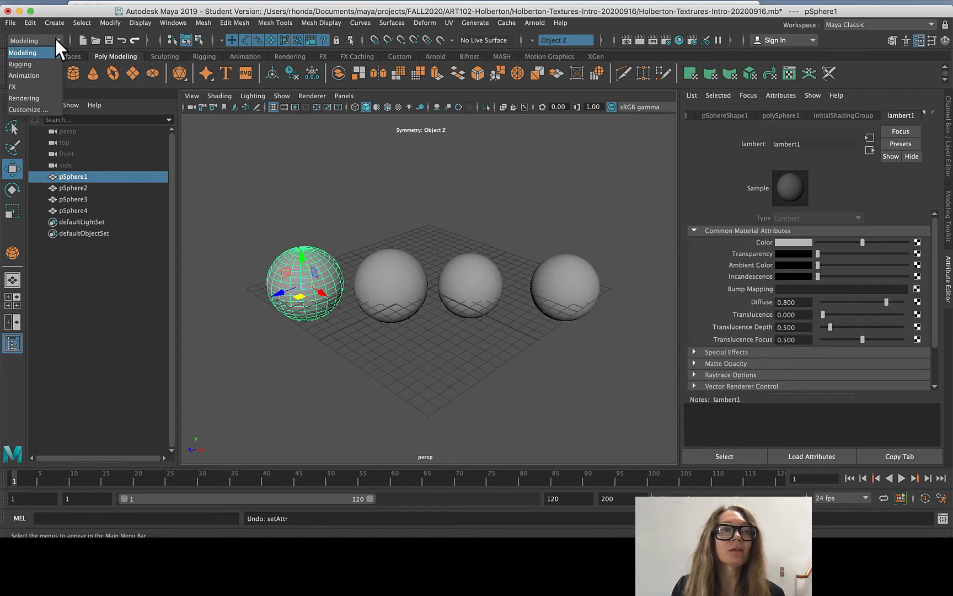
{"action": "left_click", "coordinate": [49, 98]}
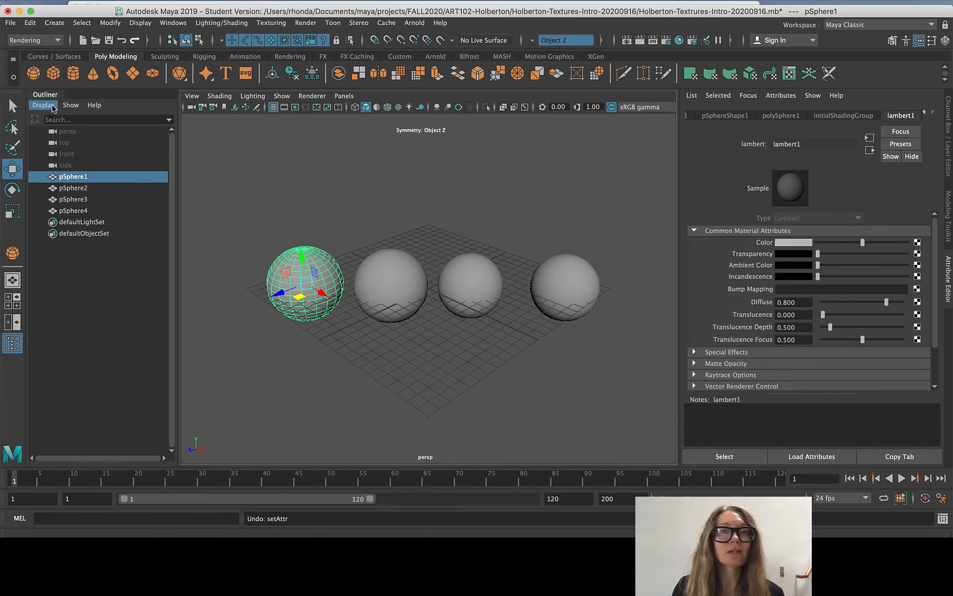
{"action": "left_click", "coordinate": [227, 24]}
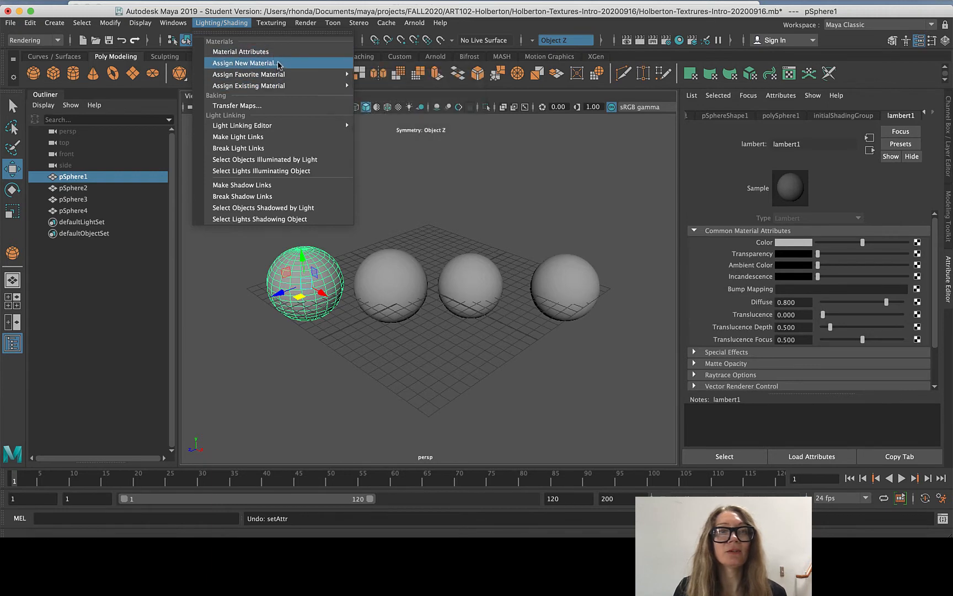
{"action": "left_click", "coordinate": [276, 65]}
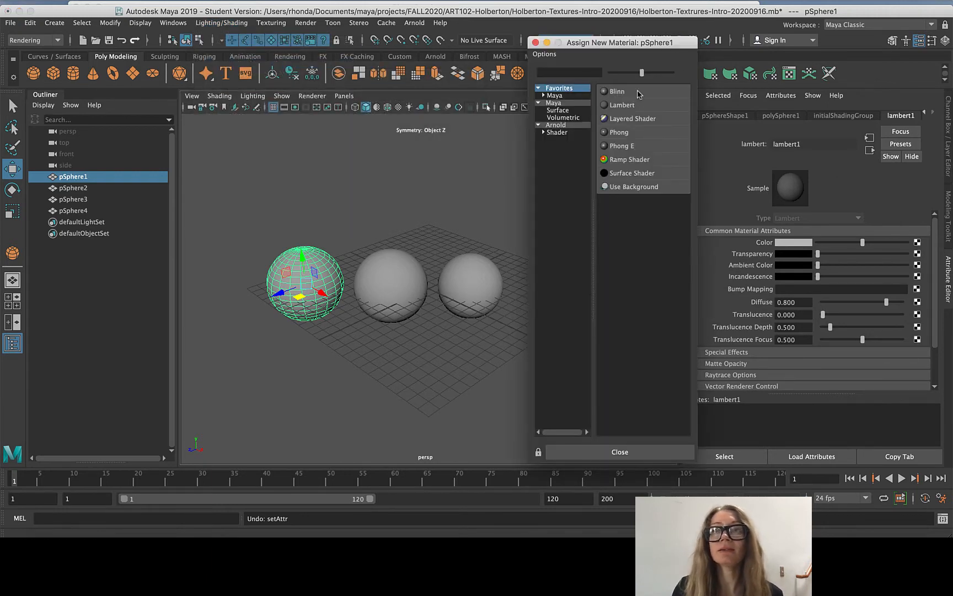
{"action": "left_click", "coordinate": [571, 103]}
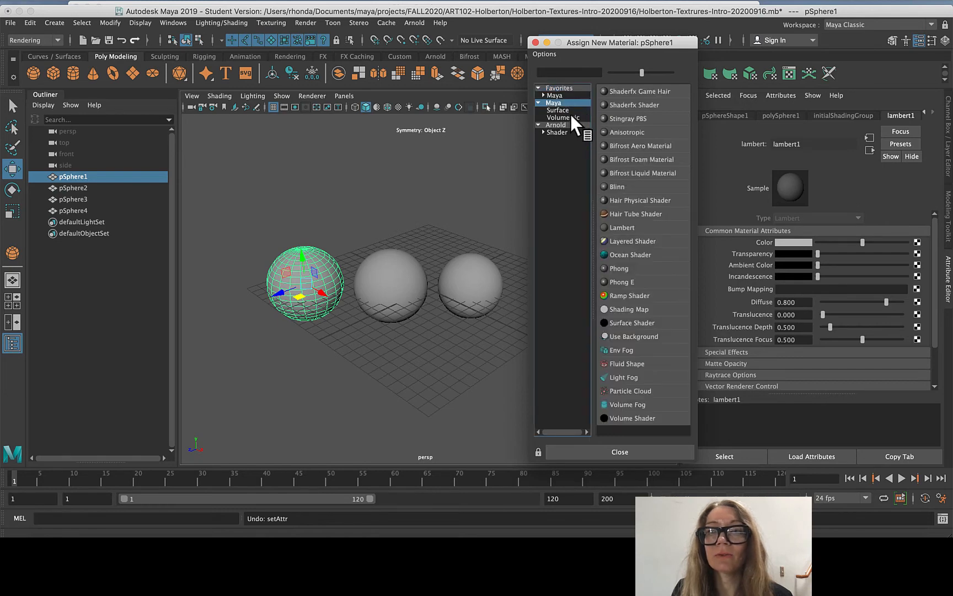
{"action": "left_click", "coordinate": [569, 118]}
{"action": "left_click", "coordinate": [563, 110]}
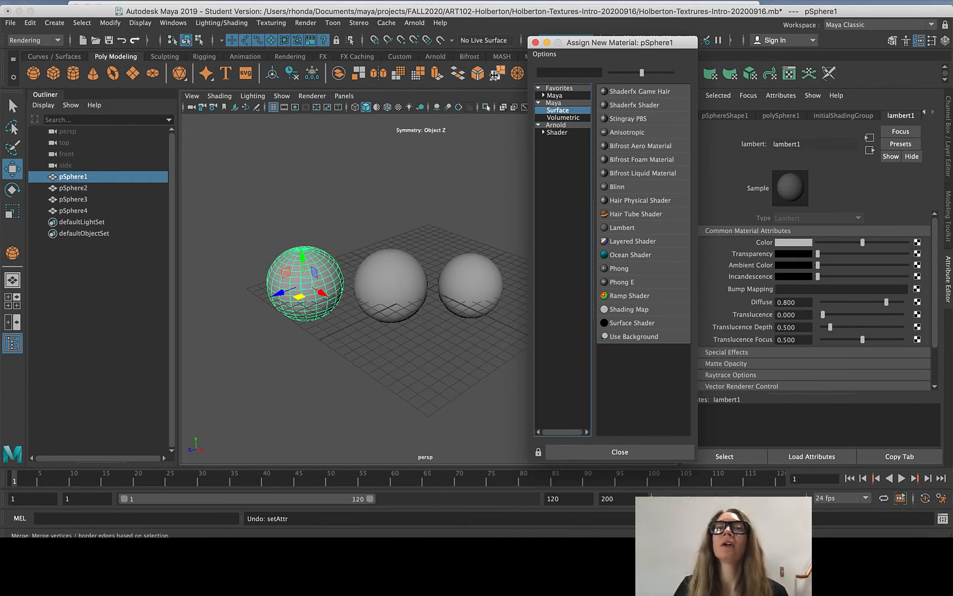
{"action": "left_click", "coordinate": [614, 187]}
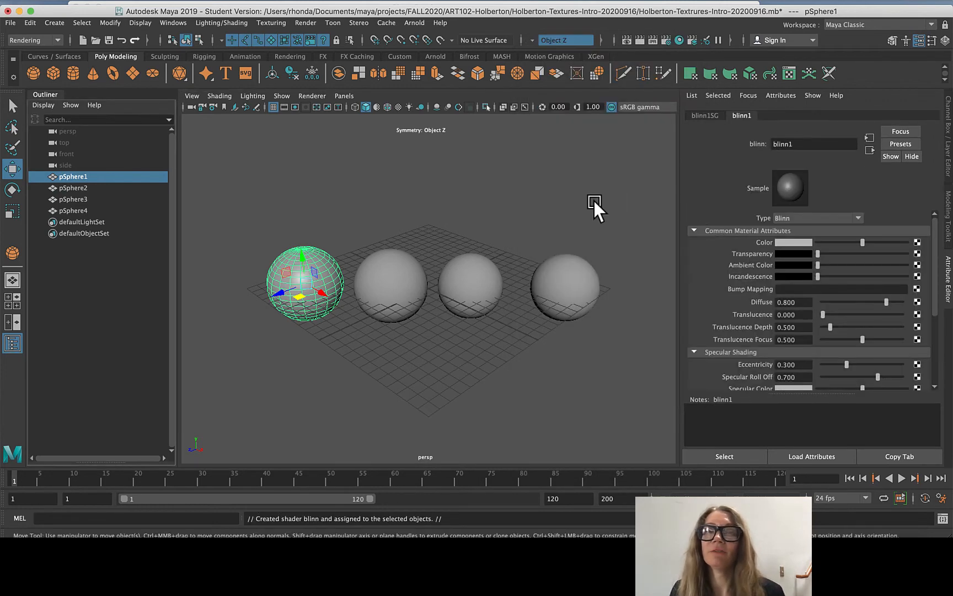
{"action": "left_click", "coordinate": [308, 385]}
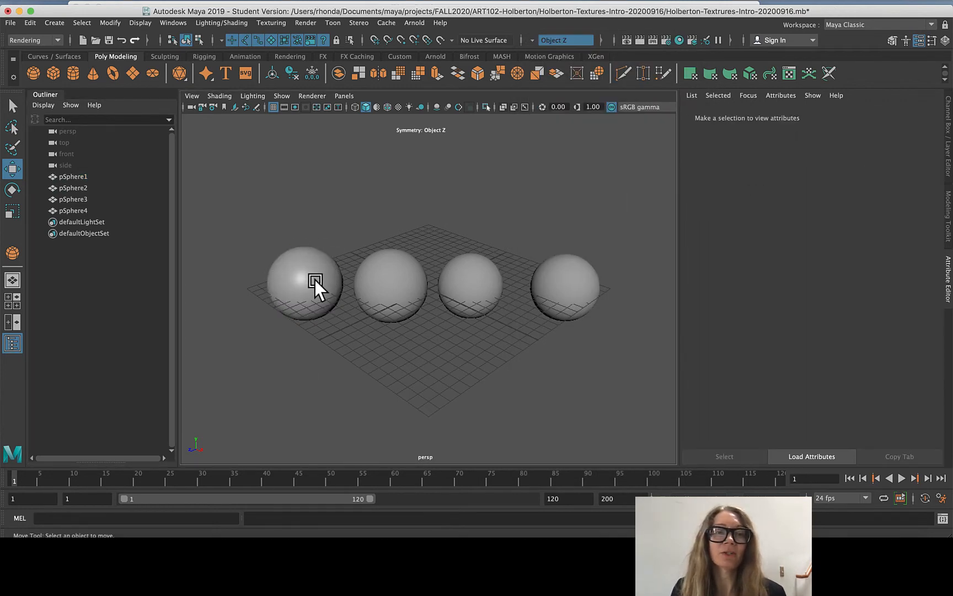
- Assign a new Anisotropic material to the second sphere, pSphere2, and select pSphere3 to reveal its highlight
{"action": "left_click", "coordinate": [395, 264]}
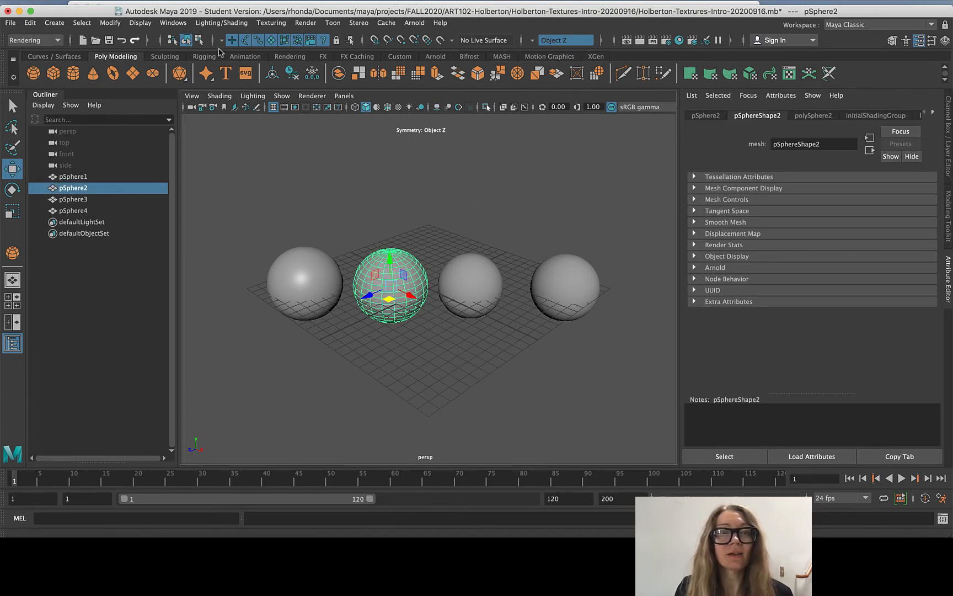
{"action": "left_click", "coordinate": [289, 57]}
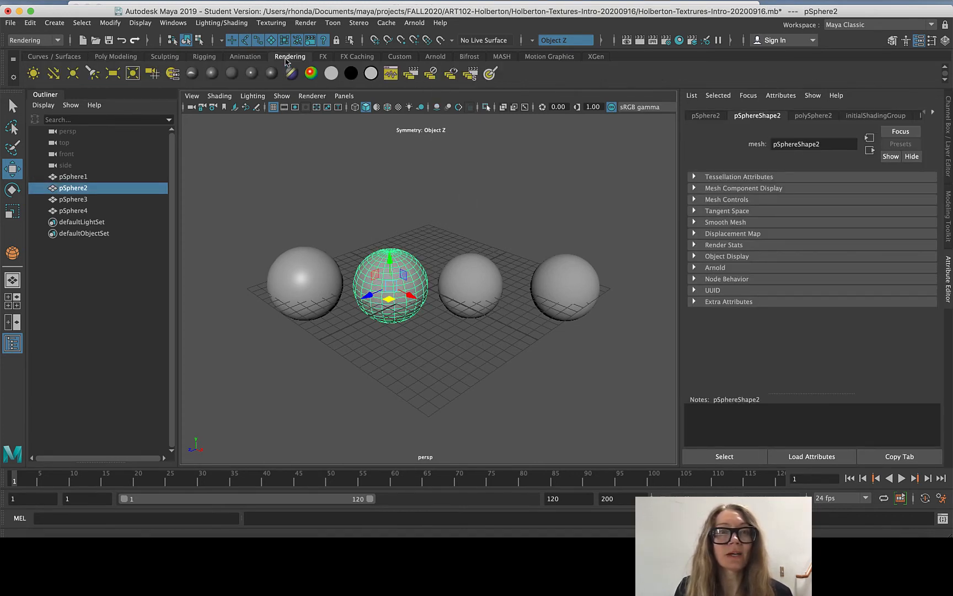
{"action": "left_click", "coordinate": [193, 75]}
{"action": "left_click", "coordinate": [468, 276]}
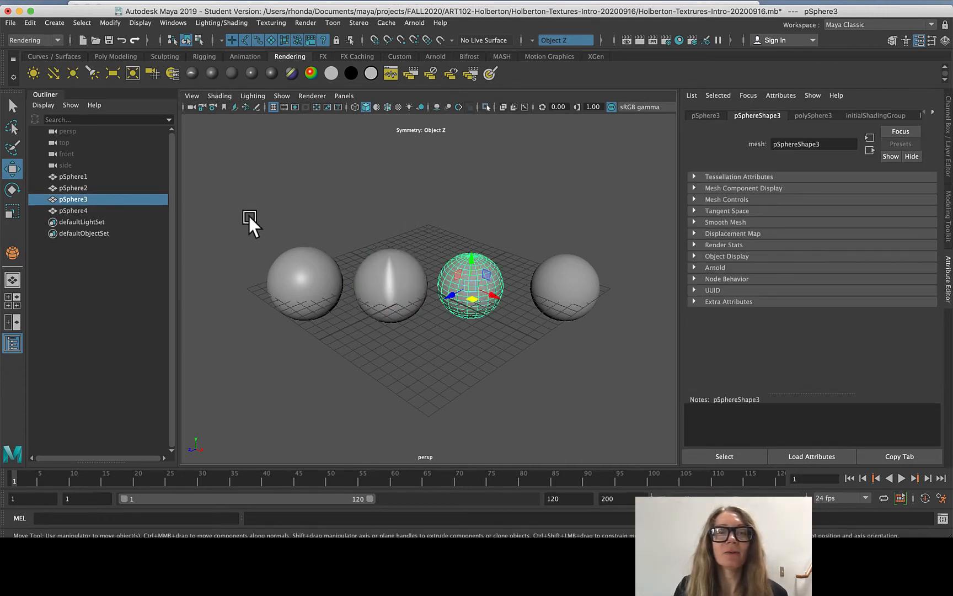
- Move the anisotropic sphere, pSphere2, to the outer side of the Blinn sphere so it starts the row
{"action": "left_click", "coordinate": [293, 289]}
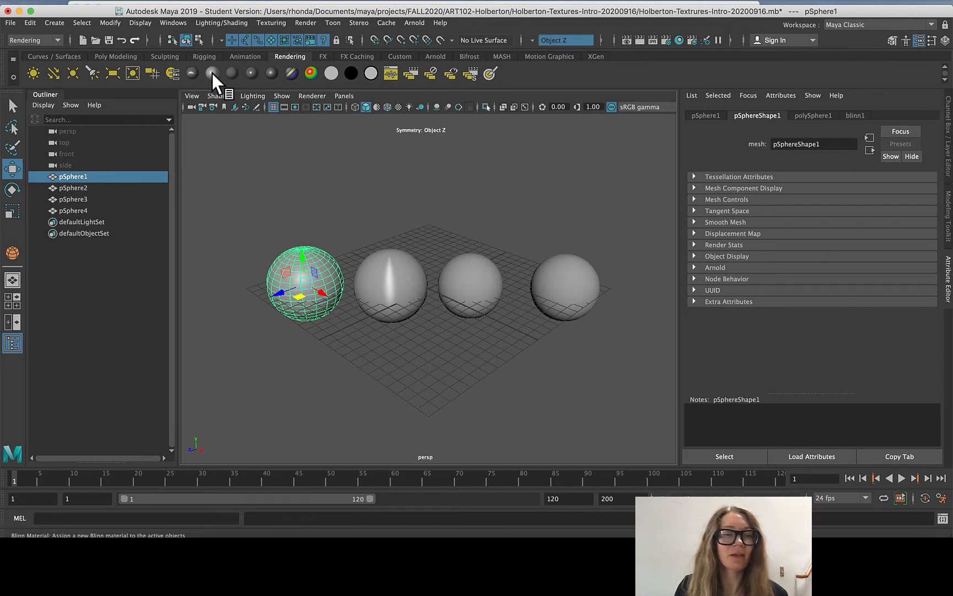
{"action": "left_click", "coordinate": [417, 284]}
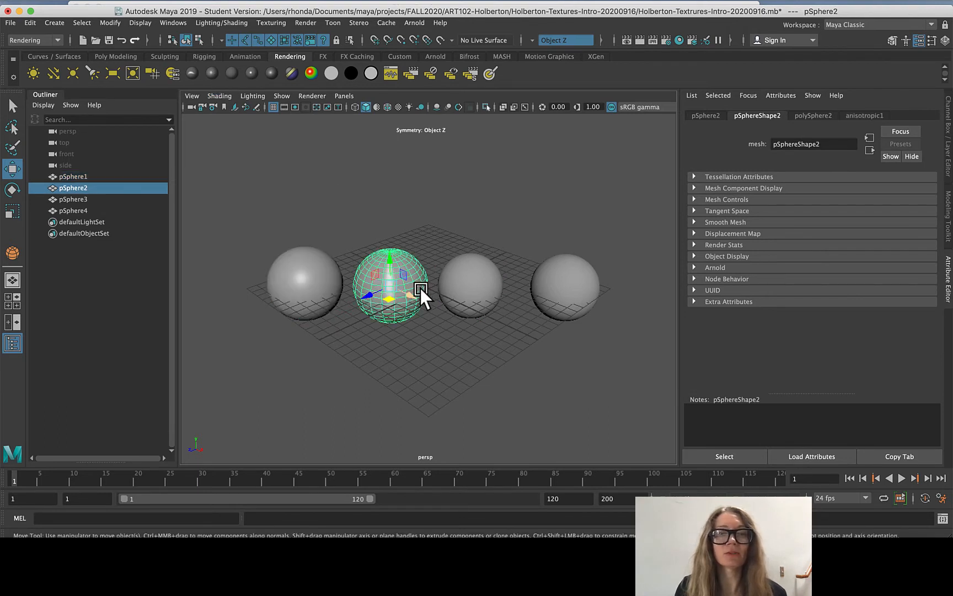
{"action": "left_click_drag", "start_coordinate": [420, 288], "coordinate": [216, 302]}
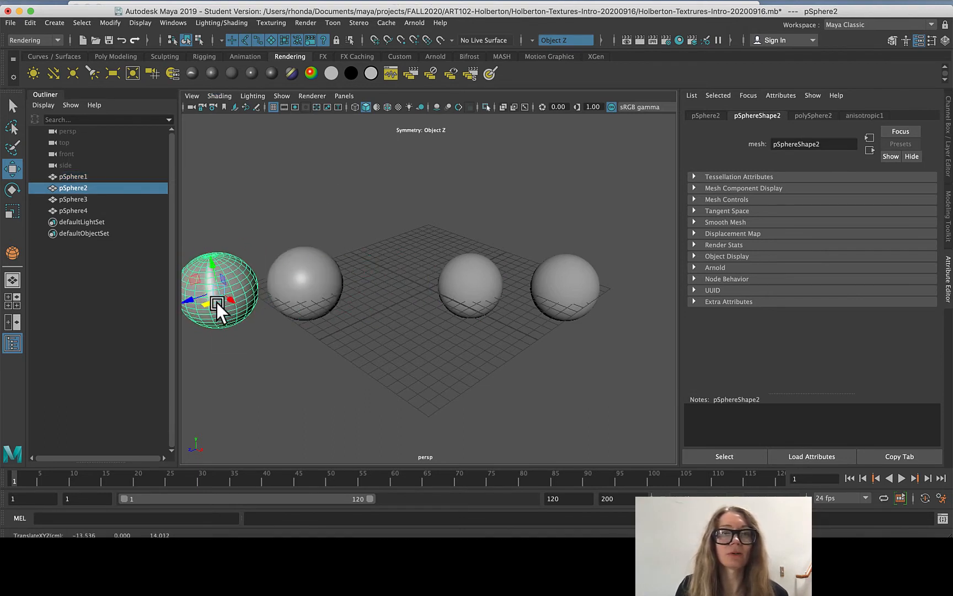
- Examine the highlights of the Anisotropic and Blinn spheres up close and compare how they differ
{"action": "left_click", "coordinate": [306, 283]}
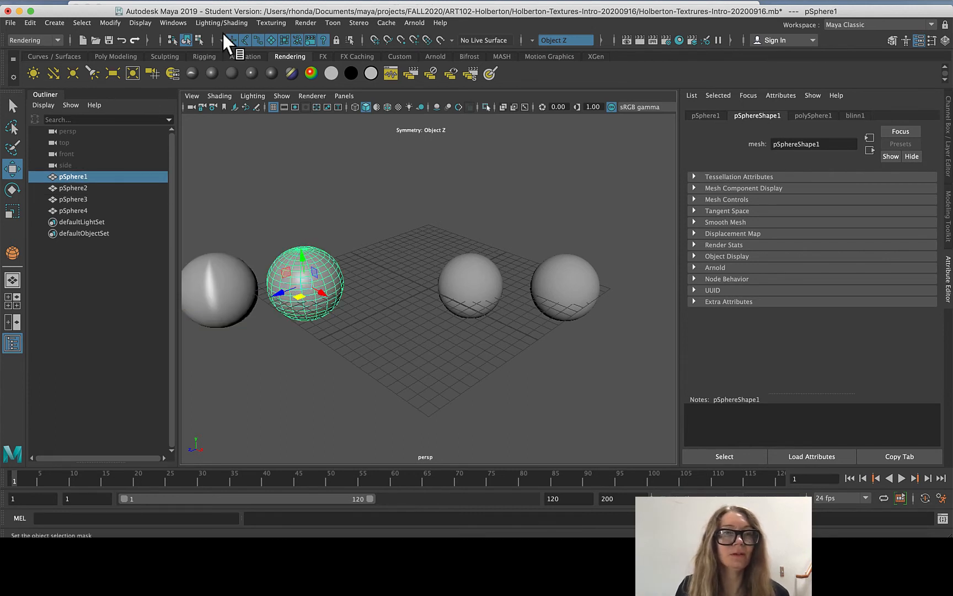
{"action": "left_click", "coordinate": [243, 297]}
{"action": "left_click", "coordinate": [197, 330]}
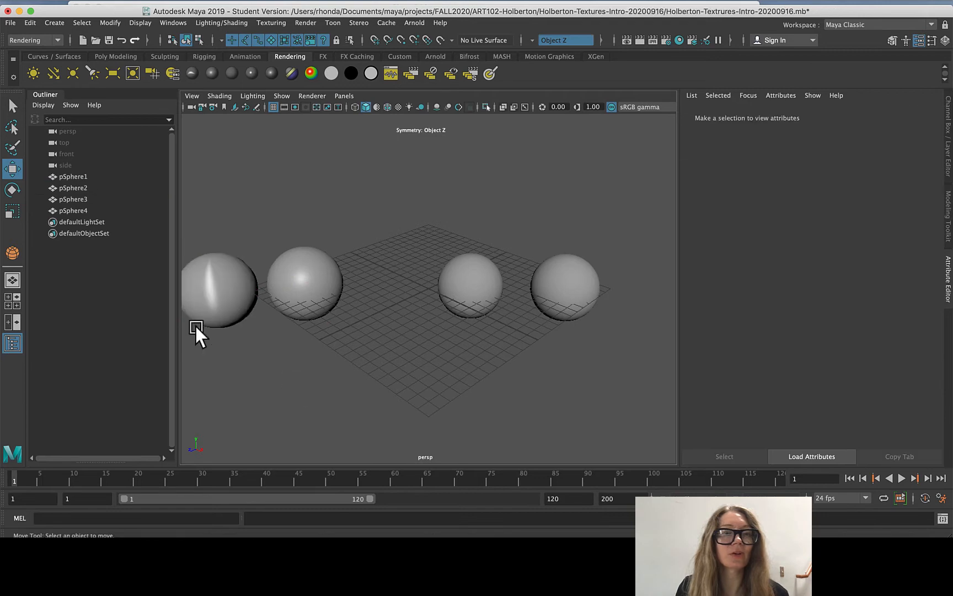
{"action": "scroll", "coordinate": [210, 306], "scroll_direction": "up", "scroll_amount": 3}
{"action": "scroll", "coordinate": [215, 312], "scroll_direction": "down", "scroll_amount": 6}
{"action": "scroll", "coordinate": [201, 304], "scroll_direction": "up", "scroll_amount": 5}
{"action": "scroll", "coordinate": [200, 304], "scroll_direction": "up", "scroll_amount": 3}
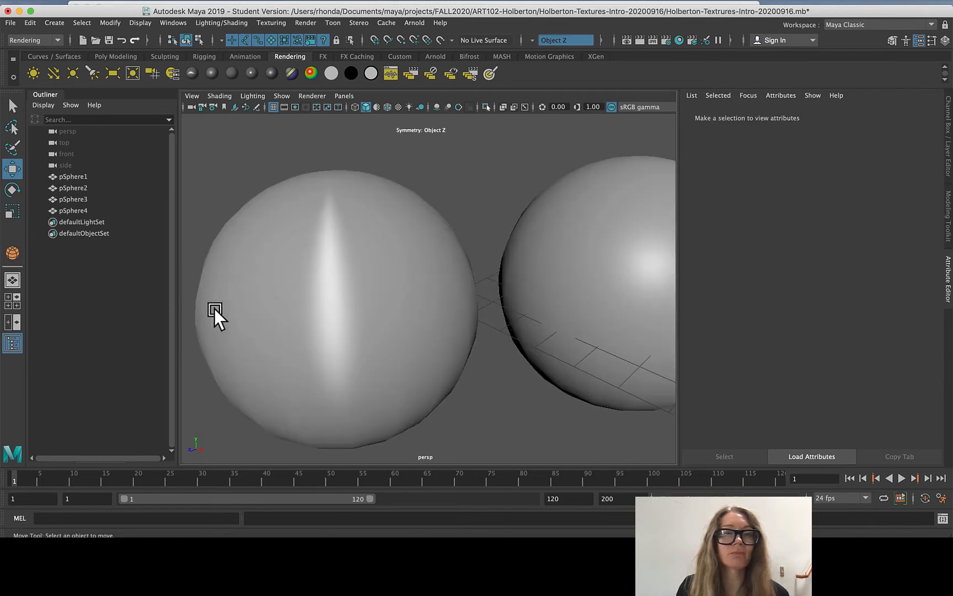
{"action": "scroll", "coordinate": [381, 219], "scroll_direction": "down", "scroll_amount": 5}
{"action": "left_click", "coordinate": [444, 300]}
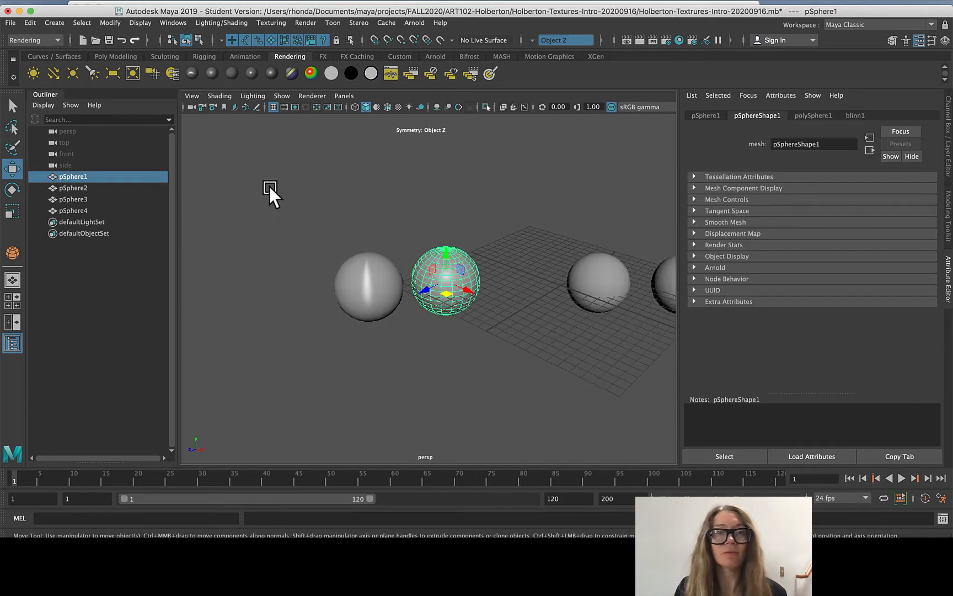
{"action": "left_click", "coordinate": [441, 377]}
{"action": "scroll", "coordinate": [507, 374], "scroll_direction": "down", "scroll_amount": 3}
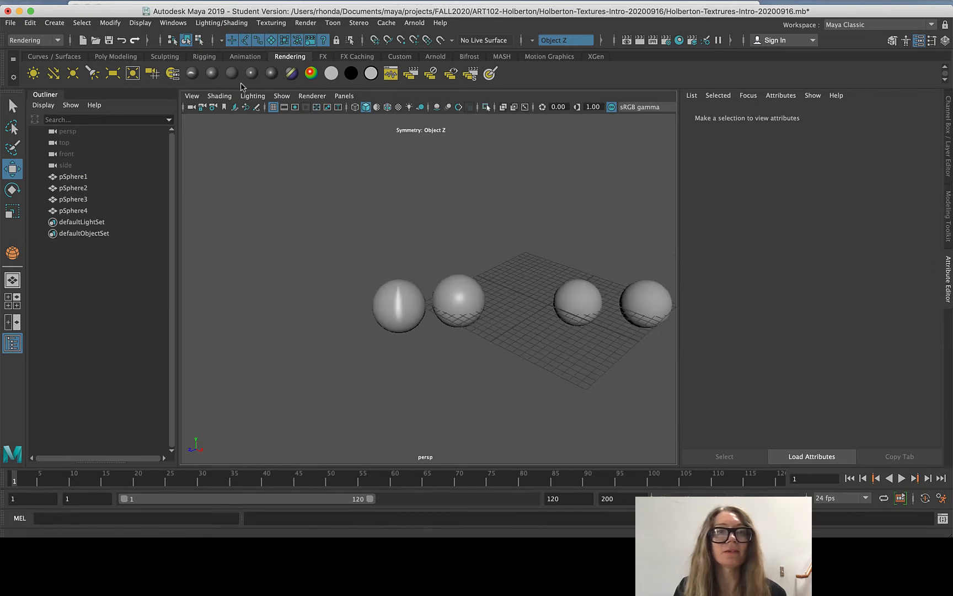
- Move pSphere3 closer to pSphere4 and create a fifth polygon sphere of similar size in the gap beside the Blinn sphere
{"action": "left_click", "coordinate": [583, 293]}
{"action": "mouse_move", "coordinate": [585, 316]}
{"action": "left_mouse_down"}
{"action": "mouse_move", "coordinate": [527, 323]}
{"action": "mouse_move", "coordinate": [602, 322]}
{"action": "left_mouse_up"}
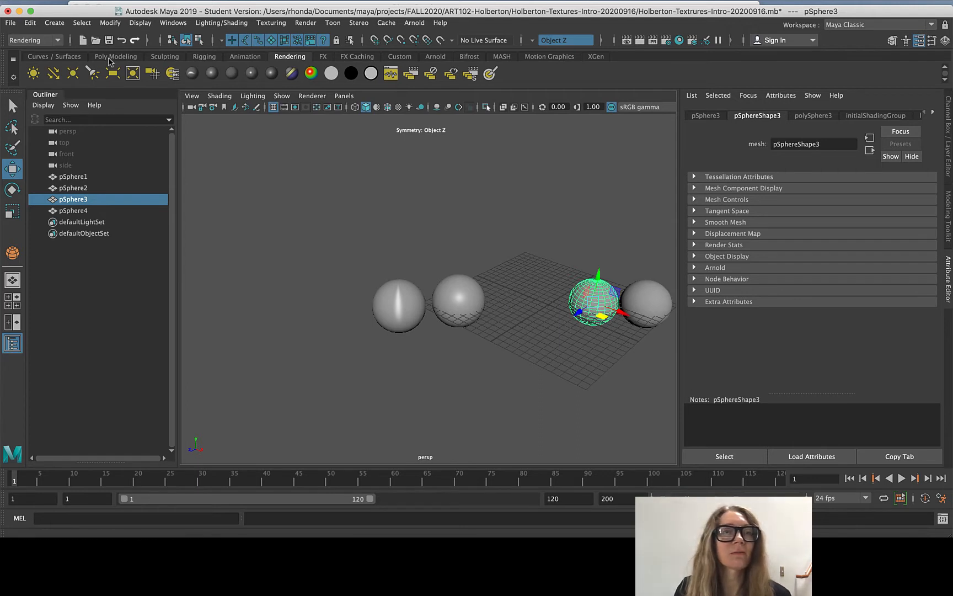
{"action": "left_click", "coordinate": [115, 56]}
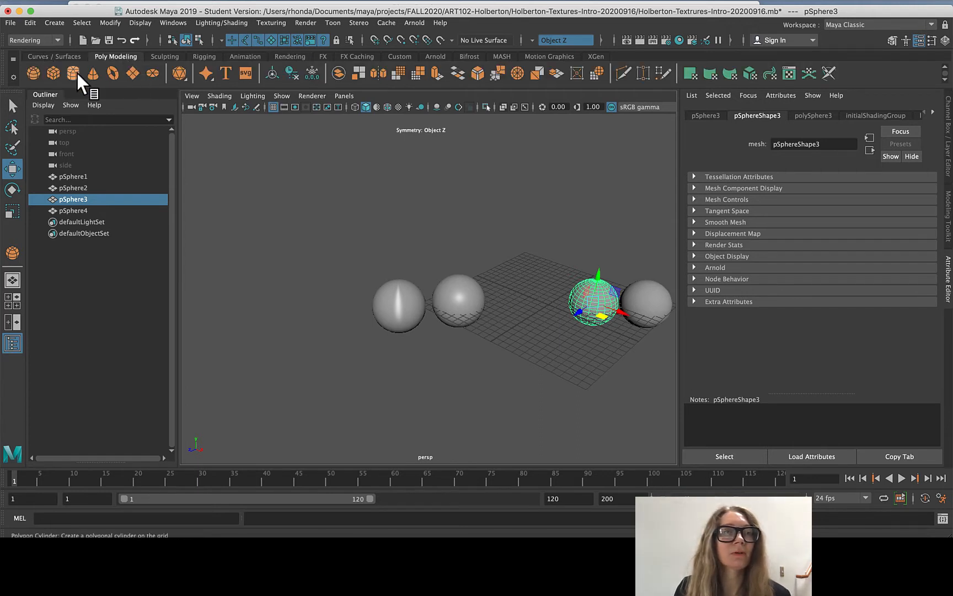
{"action": "left_click", "coordinate": [34, 73]}
{"action": "left_click_drag", "start_coordinate": [527, 312], "coordinate": [533, 313]}
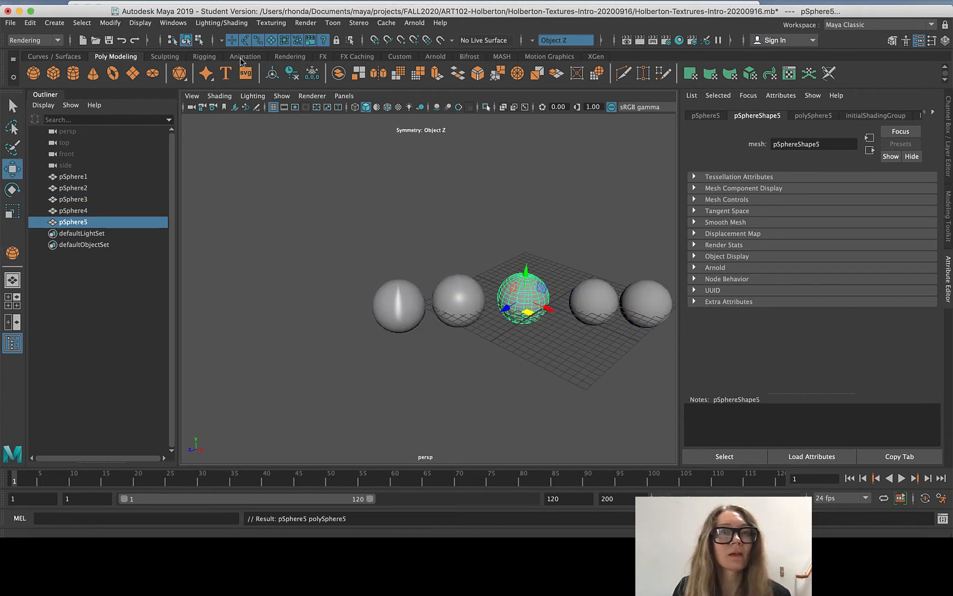
- Assign a new Lambert material to the newly created middle sphere, pSphere5
{"action": "left_click", "coordinate": [289, 56]}
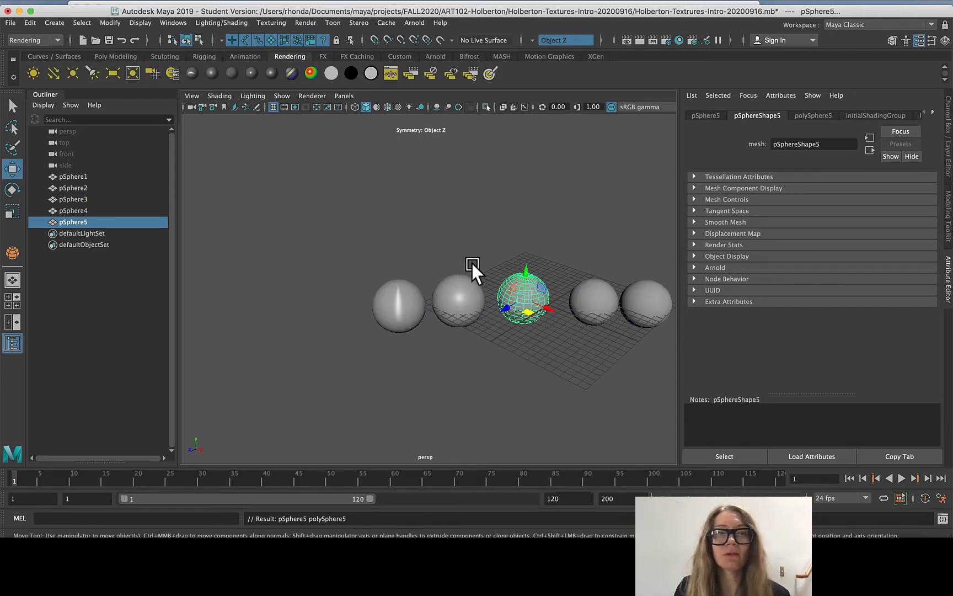
{"action": "left_click", "coordinate": [231, 75]}
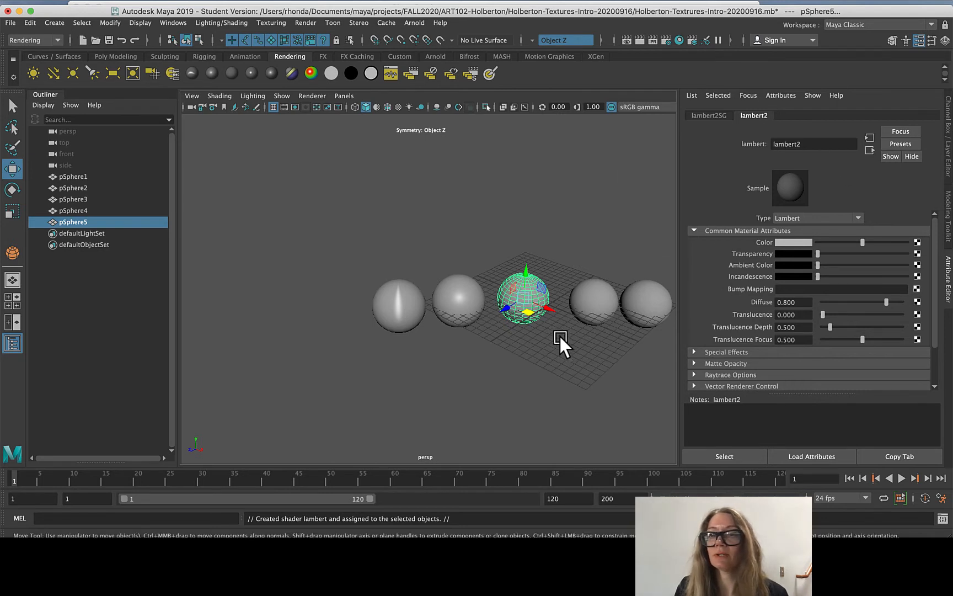
{"action": "mouse_move", "coordinate": [559, 337]}
{"action": "right_mouse_down", "text": "alt"}
{"action": "mouse_move", "coordinate": [541, 345]}
{"action": "mouse_move", "coordinate": [574, 340]}
{"action": "right_mouse_up", "text": "alt"}
- Assign a new Phong material to pSphere3 and shift the sphere slightly away from pSphere4 to even the spacing
{"action": "left_click", "coordinate": [560, 263]}
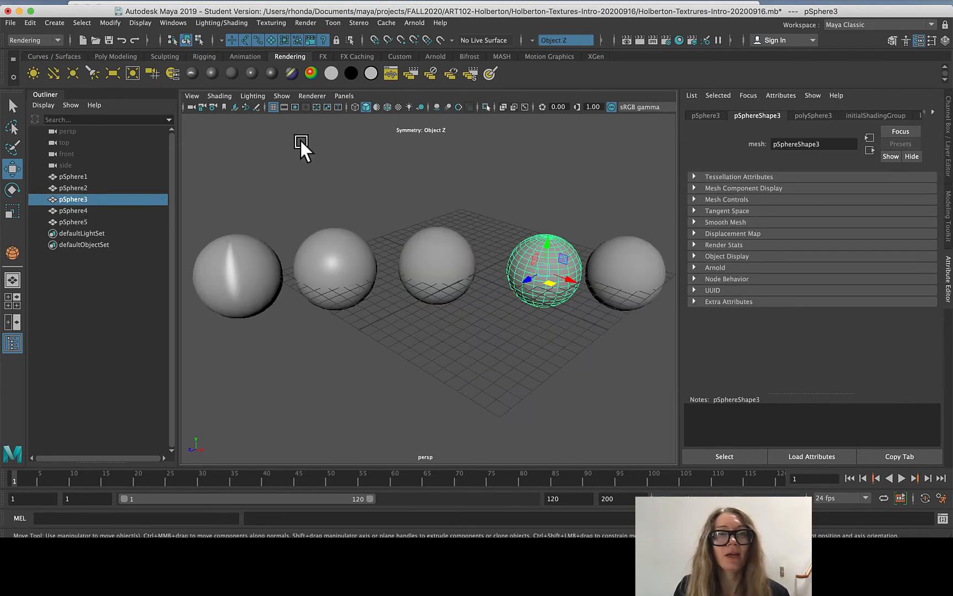
{"action": "left_click", "coordinate": [250, 77]}
{"action": "left_click_drag", "start_coordinate": [564, 273], "coordinate": [538, 290]}
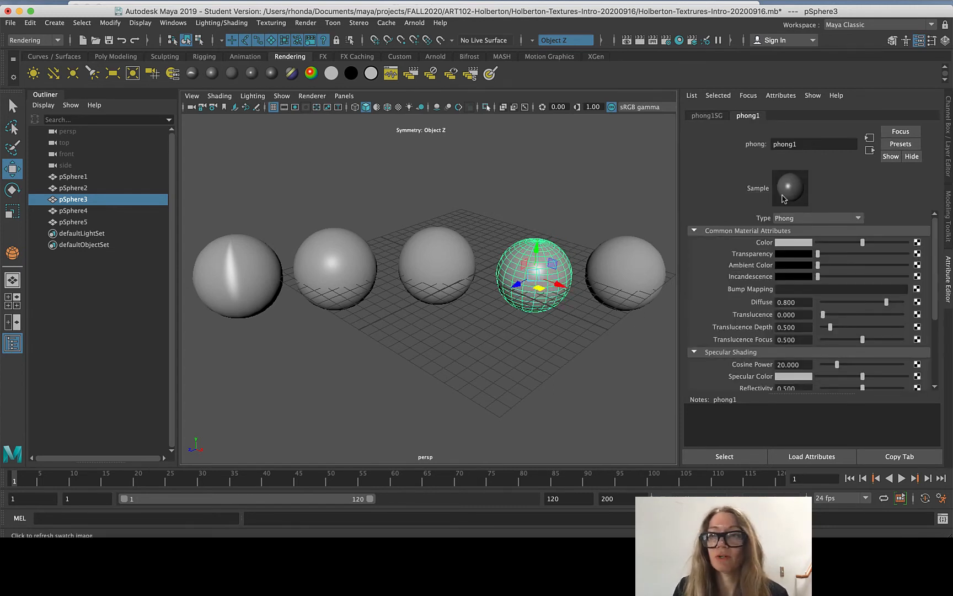
- Assign a new Phong E material to the last sphere, pSphere4, and compare its highlight with the Phong sphere's
{"action": "left_click", "coordinate": [634, 282]}
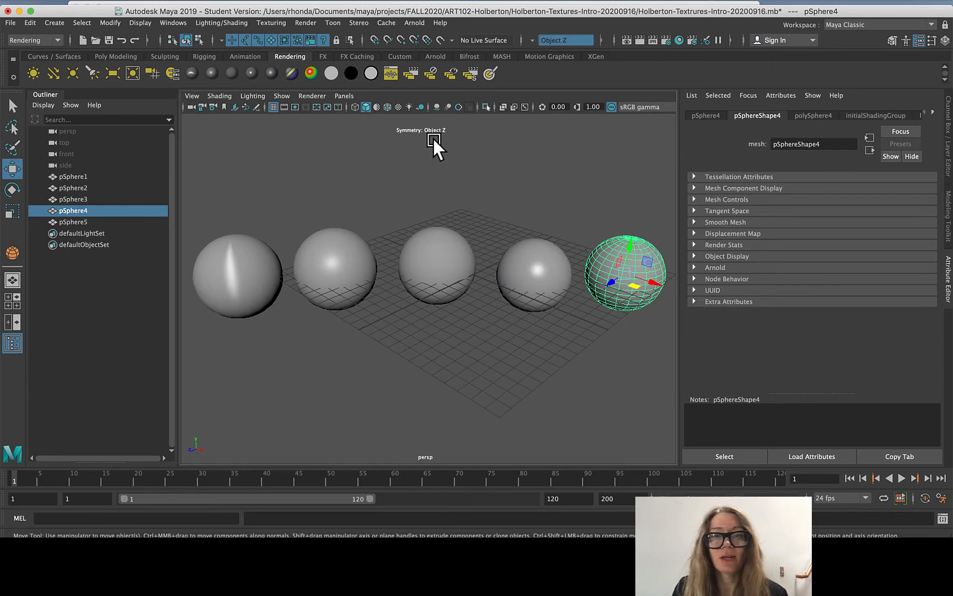
{"action": "left_click", "coordinate": [272, 74]}
{"action": "left_click_drag", "start_coordinate": [580, 348], "coordinate": [603, 336], "text": "alt"}
{"action": "left_click", "coordinate": [616, 324]}
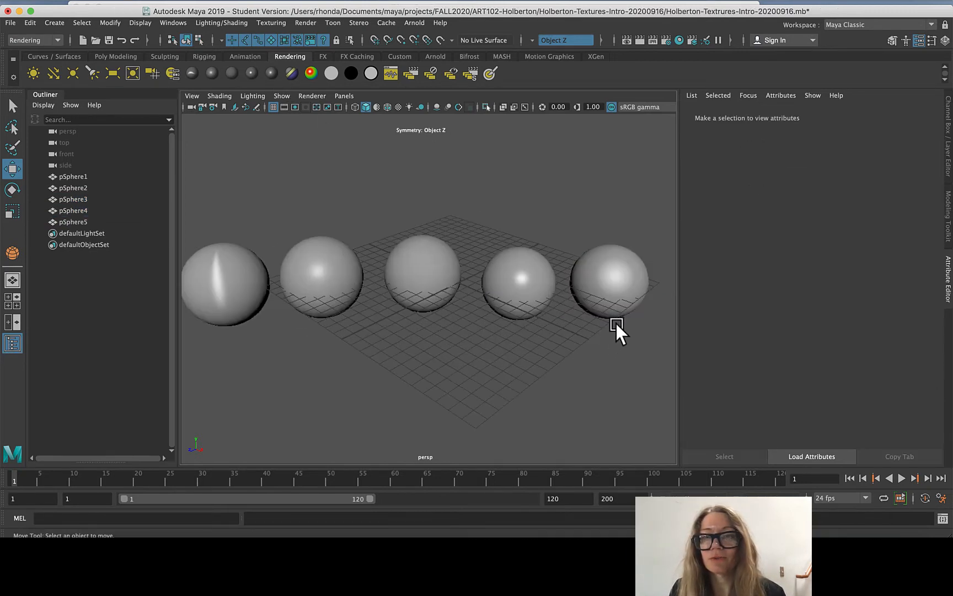
{"action": "scroll", "coordinate": [615, 323], "scroll_direction": "up", "scroll_amount": 5}
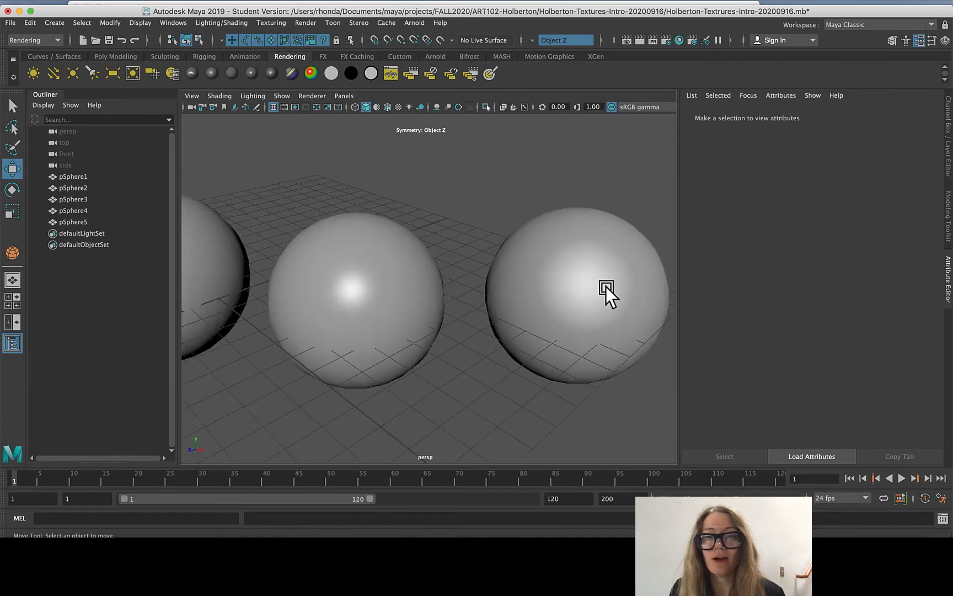
{"action": "scroll", "coordinate": [551, 331], "scroll_direction": "down", "scroll_amount": 5}
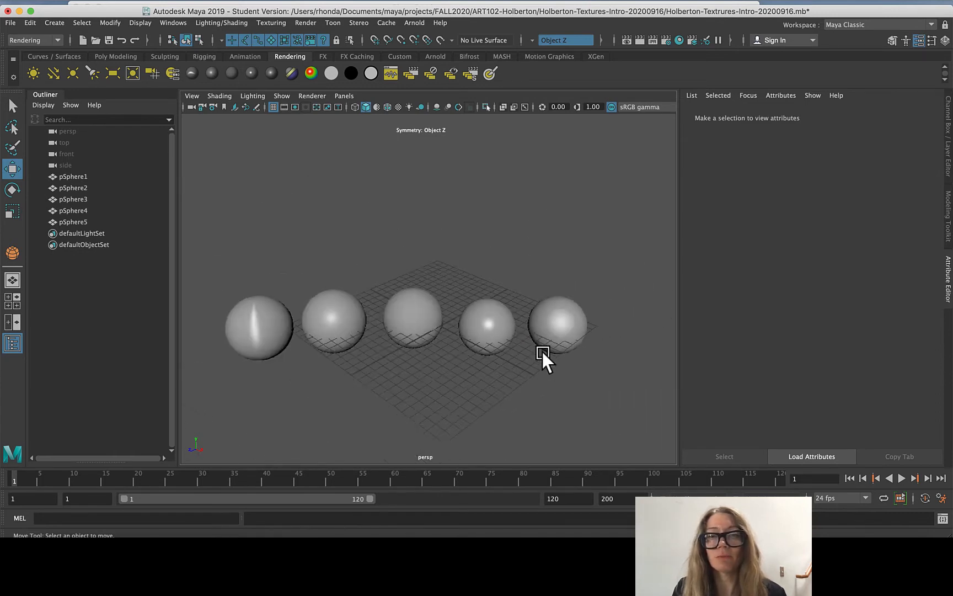
{"action": "left_click_drag", "start_coordinate": [540, 358], "coordinate": [427, 358], "text": "alt"}
{"action": "scroll", "coordinate": [634, 359], "scroll_direction": "up", "scroll_amount": 3}
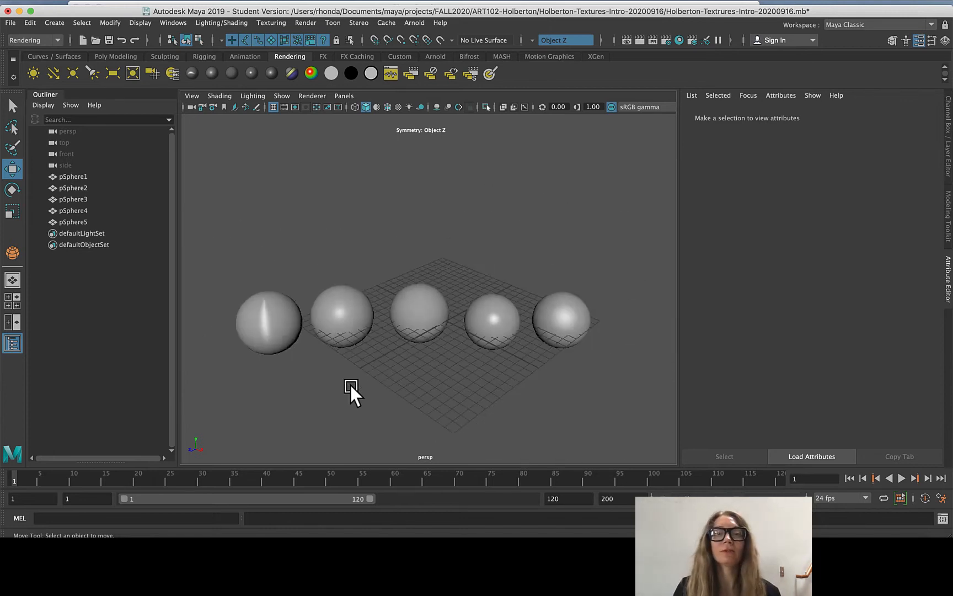
- Render the current view of the five spheres with Arnold to check it without any lights, and close the render
{"action": "scroll", "coordinate": [349, 385], "scroll_direction": "up", "scroll_amount": 2}
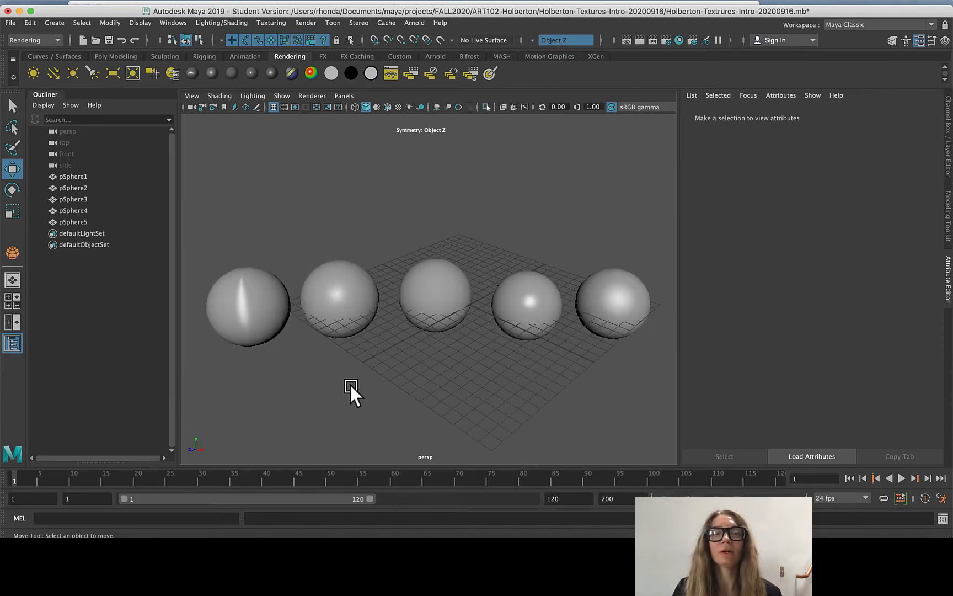
{"action": "left_click", "coordinate": [653, 42]}
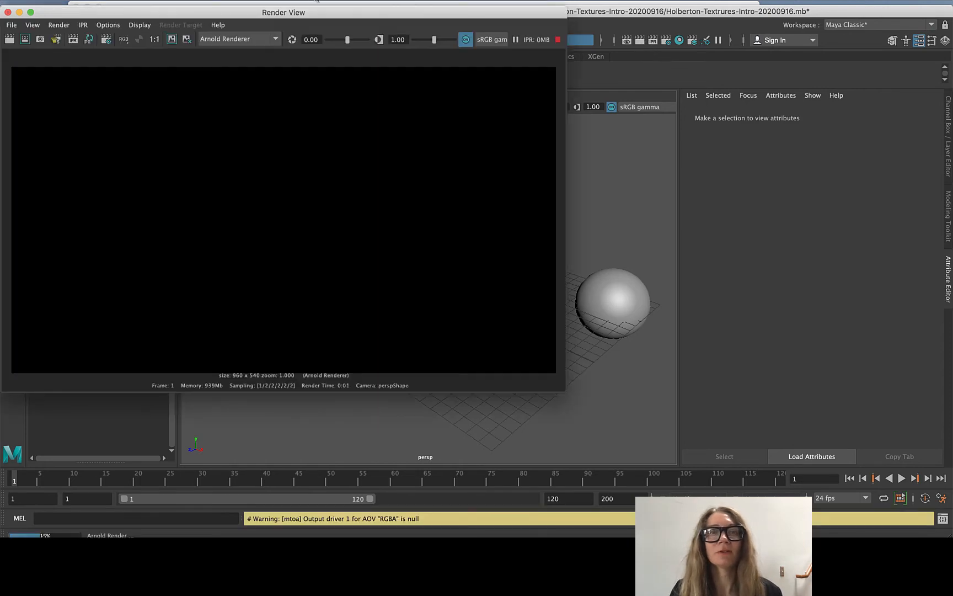
{"action": "left_click_drag", "start_coordinate": [317, 14], "coordinate": [521, 182]}
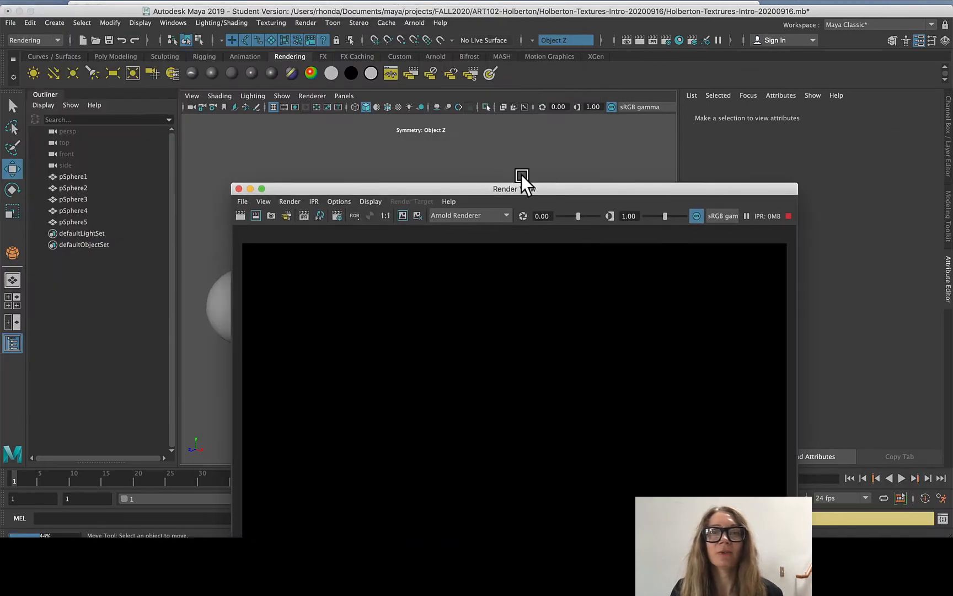
{"action": "left_click", "coordinate": [239, 189]}
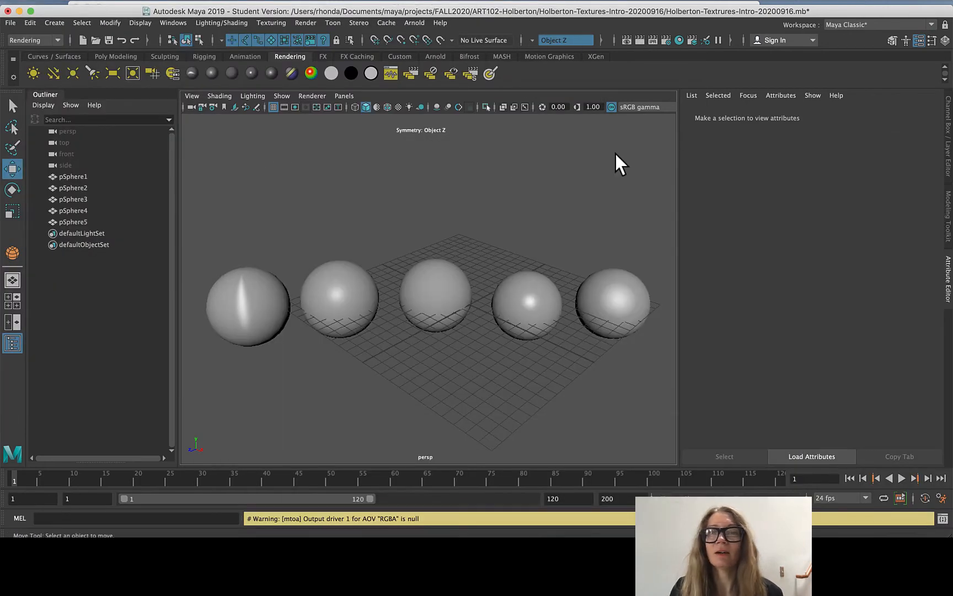
- Create a large polygon plane and move it beneath the row of five spheres so that it extends well past them as a floor
{"action": "scroll", "coordinate": [331, 303], "scroll_direction": "down", "scroll_amount": 10}
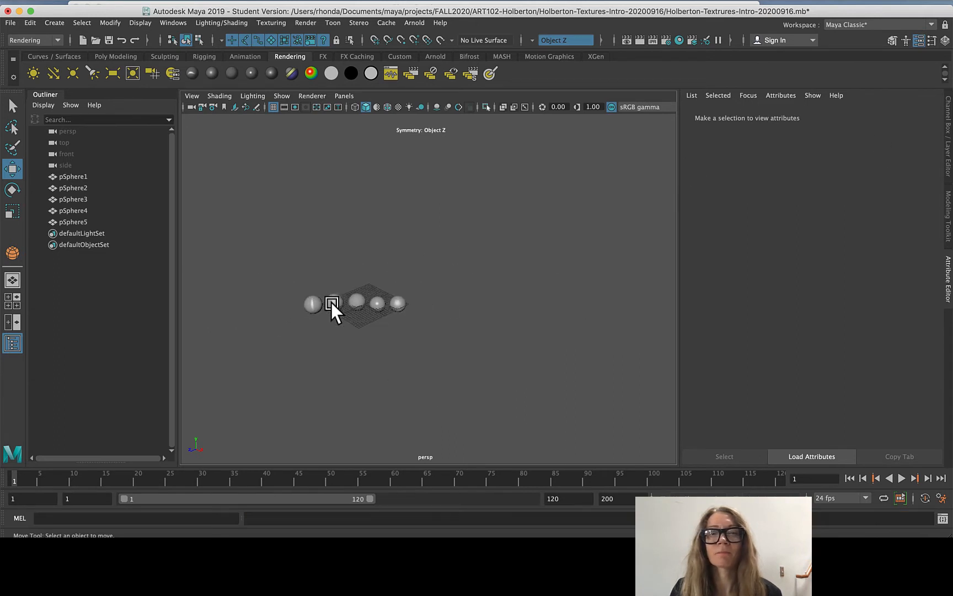
{"action": "scroll", "coordinate": [330, 303], "scroll_direction": "up", "scroll_amount": 5}
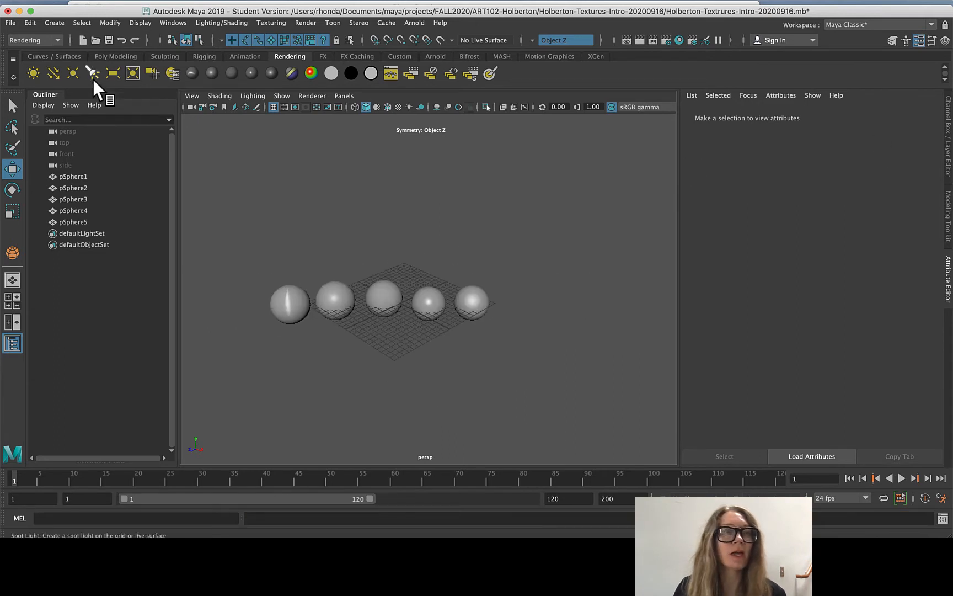
{"action": "left_click", "coordinate": [115, 57]}
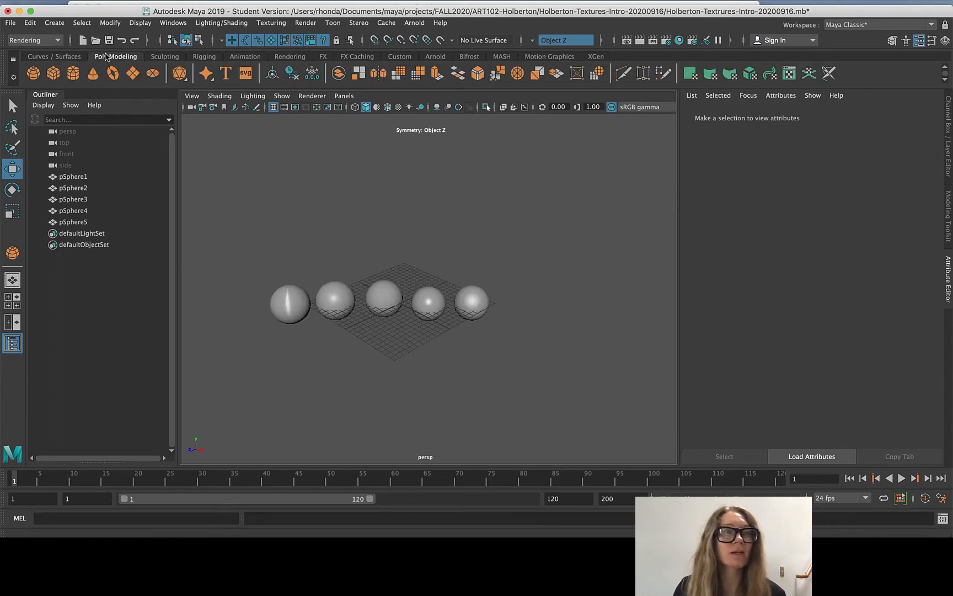
{"action": "left_click", "coordinate": [132, 73]}
{"action": "left_click_drag", "start_coordinate": [204, 217], "coordinate": [776, 236]}
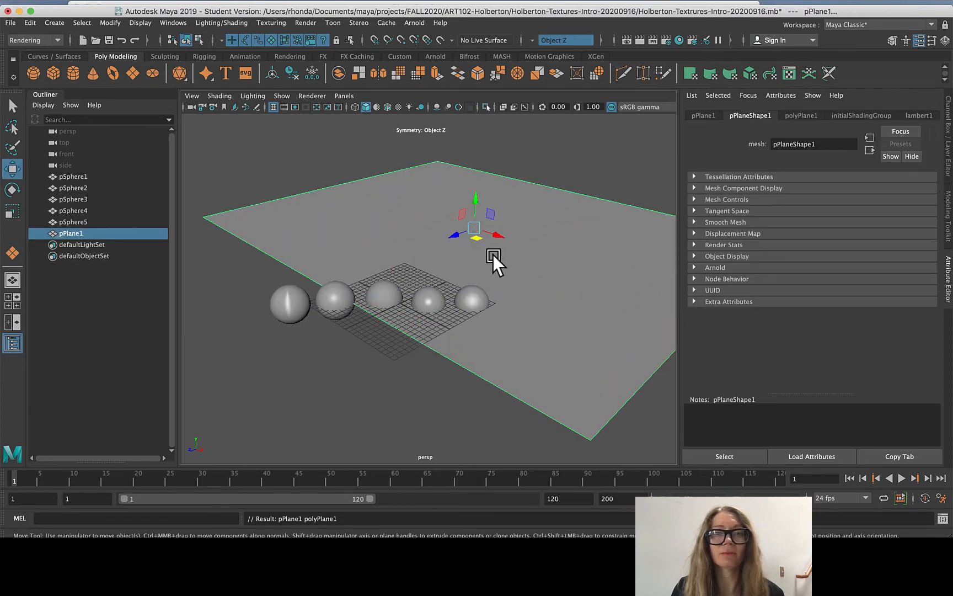
{"action": "left_click_drag", "start_coordinate": [476, 230], "coordinate": [379, 289]}
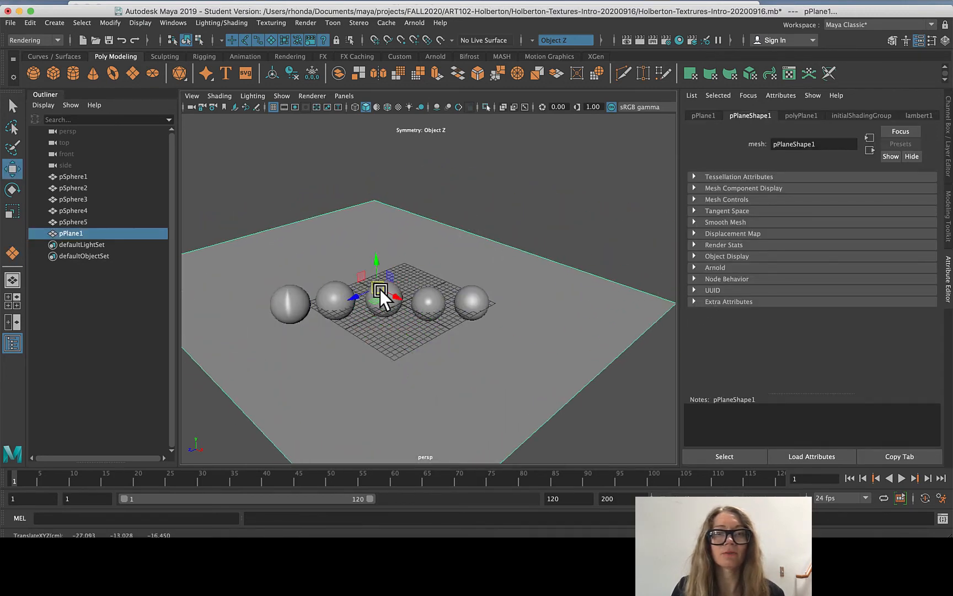
{"action": "scroll", "coordinate": [375, 328], "scroll_direction": "up", "scroll_amount": 5}
{"action": "scroll", "coordinate": [385, 331], "scroll_direction": "down", "scroll_amount": 4}
{"action": "scroll", "coordinate": [362, 332], "scroll_direction": "up", "scroll_amount": 4}
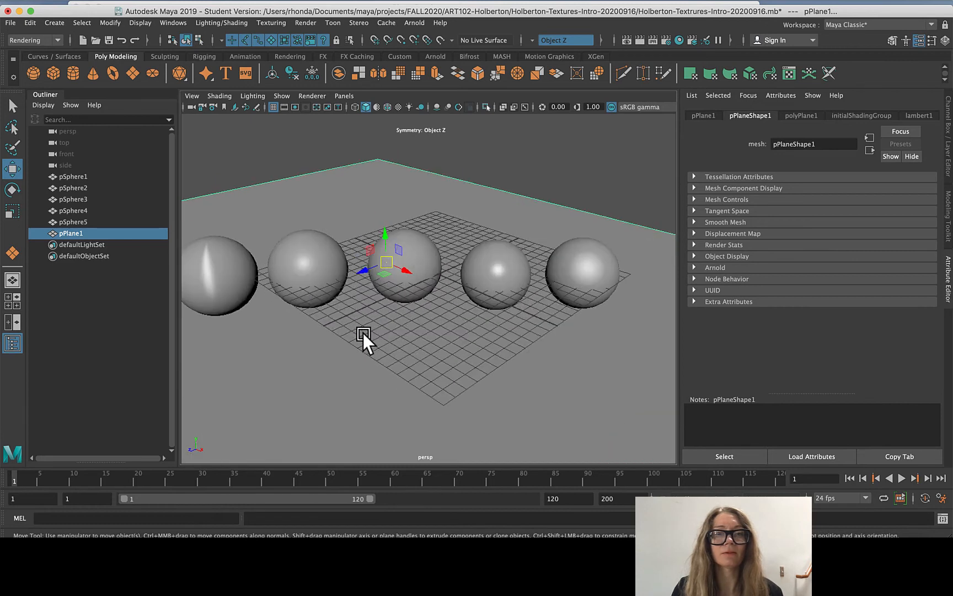
{"action": "scroll", "coordinate": [363, 332], "scroll_direction": "down", "scroll_amount": 2}
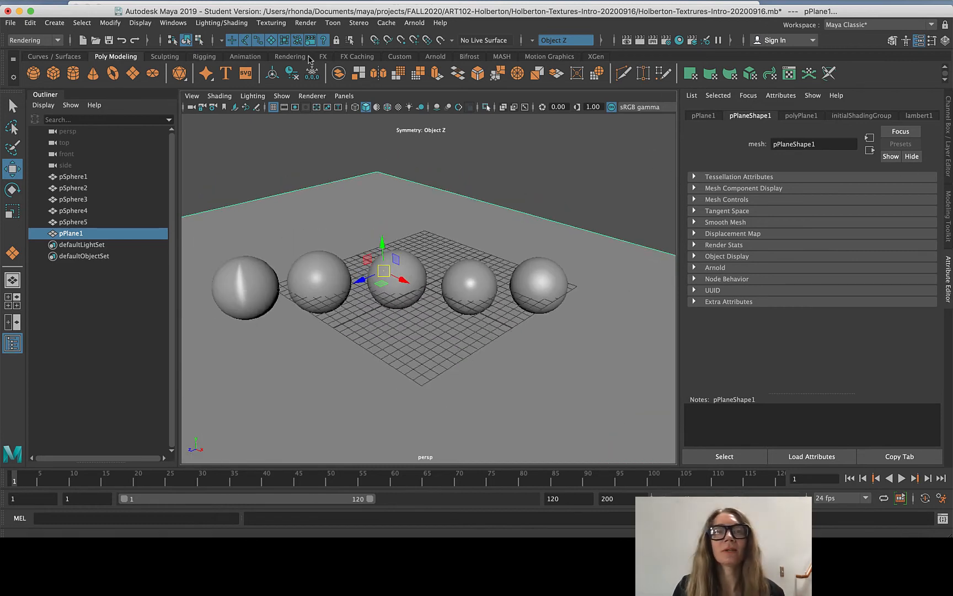
- Add an Arnold SkyDome light and a standard spot light to the scene
{"action": "left_click", "coordinate": [435, 56]}
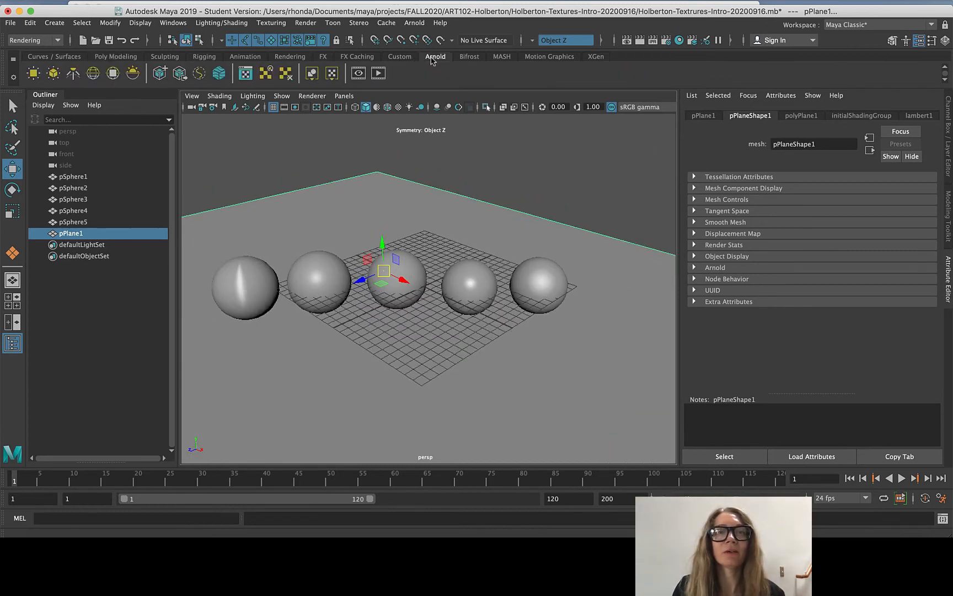
{"action": "left_click", "coordinate": [90, 72]}
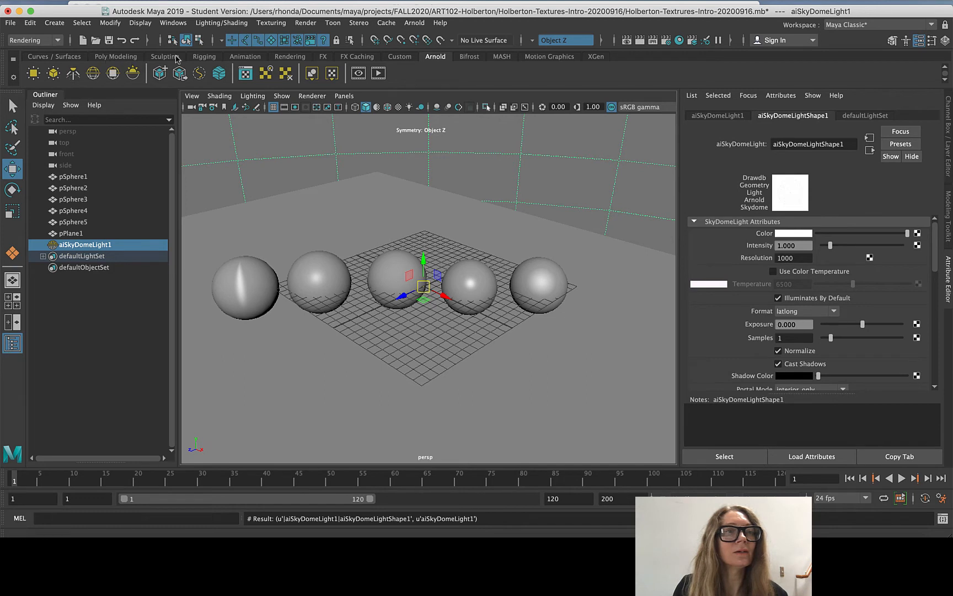
{"action": "left_click", "coordinate": [290, 57]}
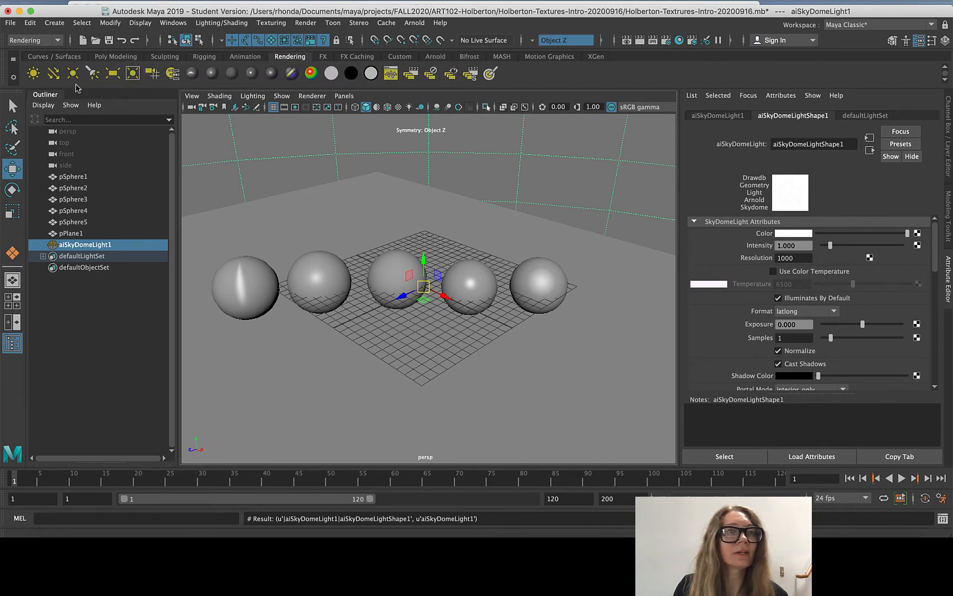
{"action": "left_click", "coordinate": [92, 75]}
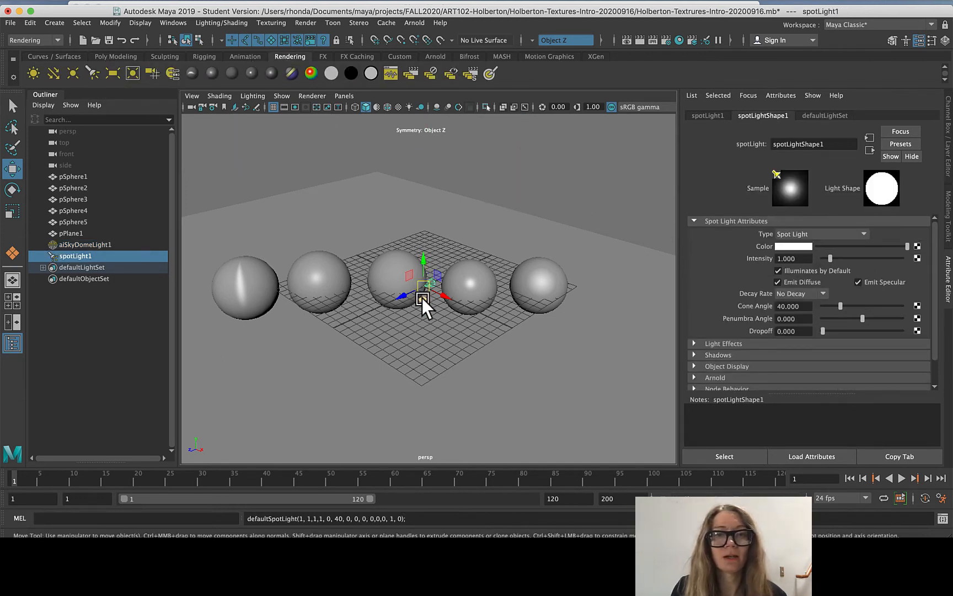
- Raise the spot light above the spheres, rotate it about -115.5 degrees around X to aim downward, and shift it over towards the Phong E sphere
{"action": "left_click_drag", "start_coordinate": [423, 260], "coordinate": [461, 150]}
{"action": "key", "text": "e"}
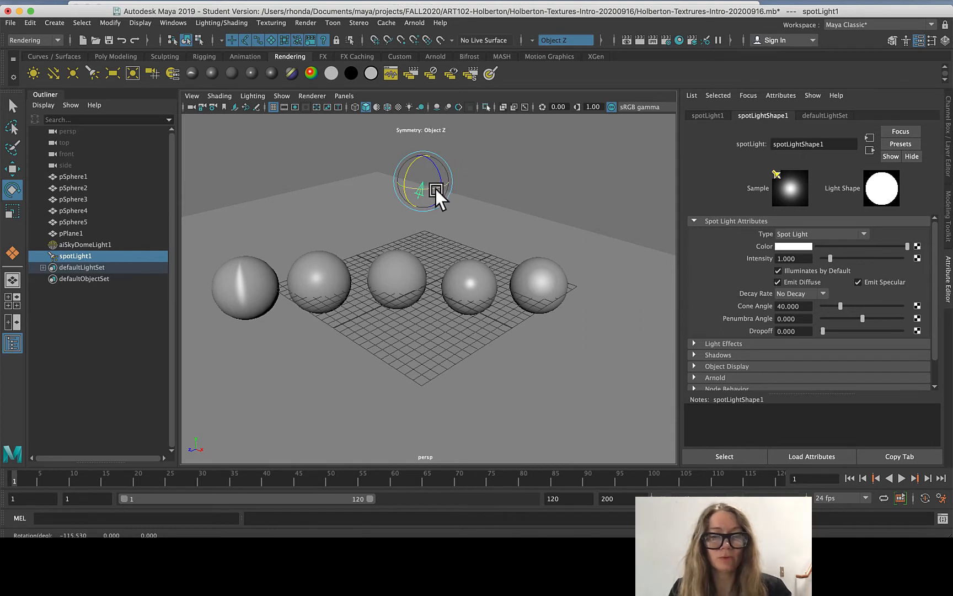
{"action": "key", "text": "w"}
{"action": "left_click_drag", "start_coordinate": [428, 187], "coordinate": [544, 193]}
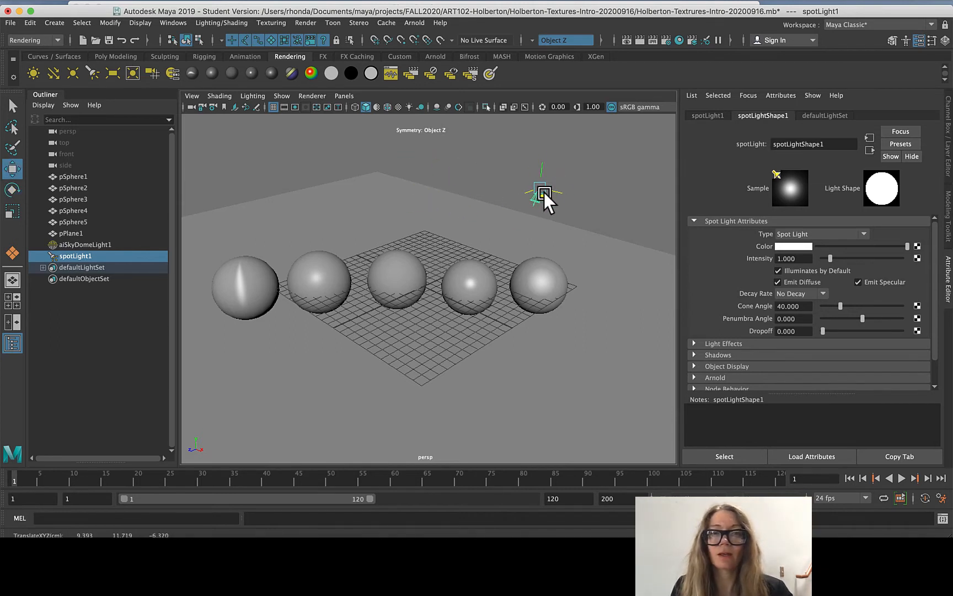
- Set the spot light's decay rate to Quadratic and its intensity to 1000
{"action": "left_click", "coordinate": [801, 294]}
{"action": "left_click", "coordinate": [807, 328]}
{"action": "double_click", "coordinate": [794, 258]}
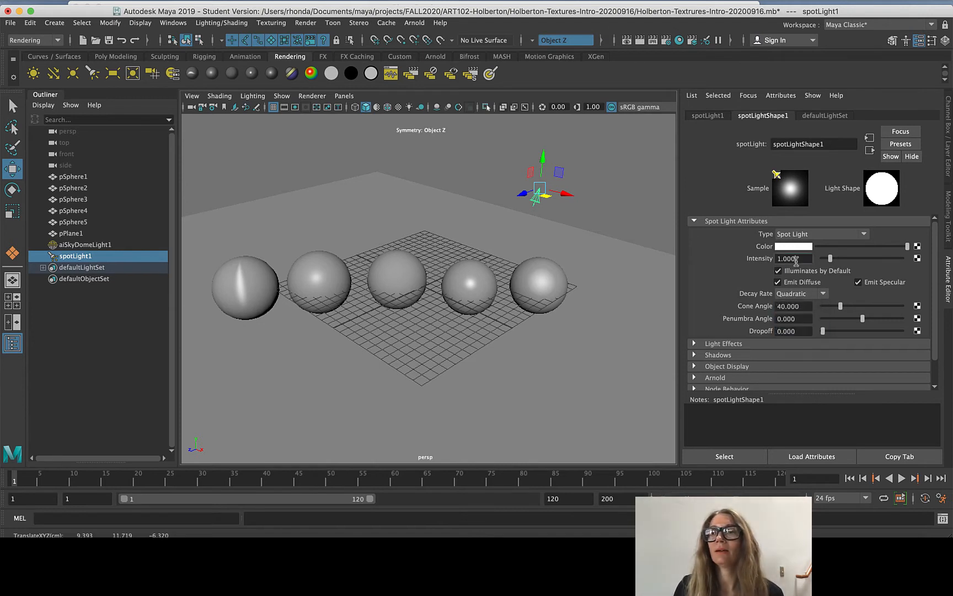
{"action": "type", "text": "1000"}
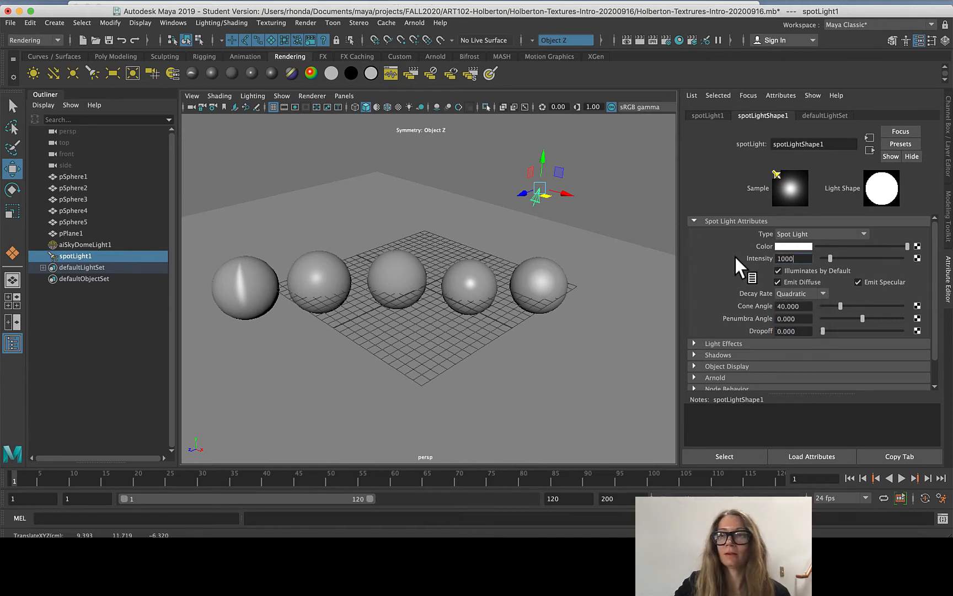
{"action": "key", "text": "Return"}
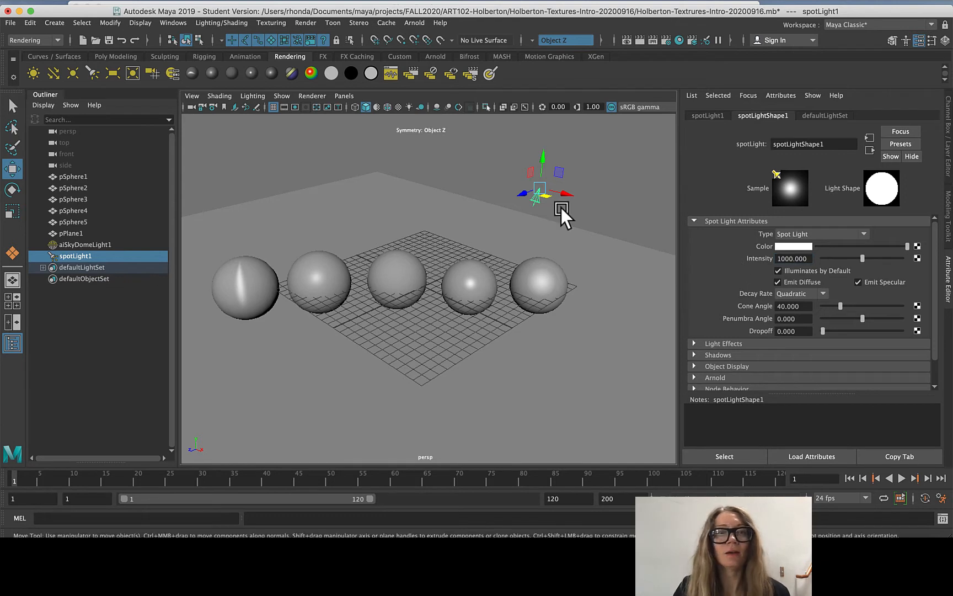
- Switch the viewport lighting to use all lights in the scene
{"action": "left_click", "coordinate": [220, 97]}
{"action": "mouse_move", "coordinate": [243, 99]}
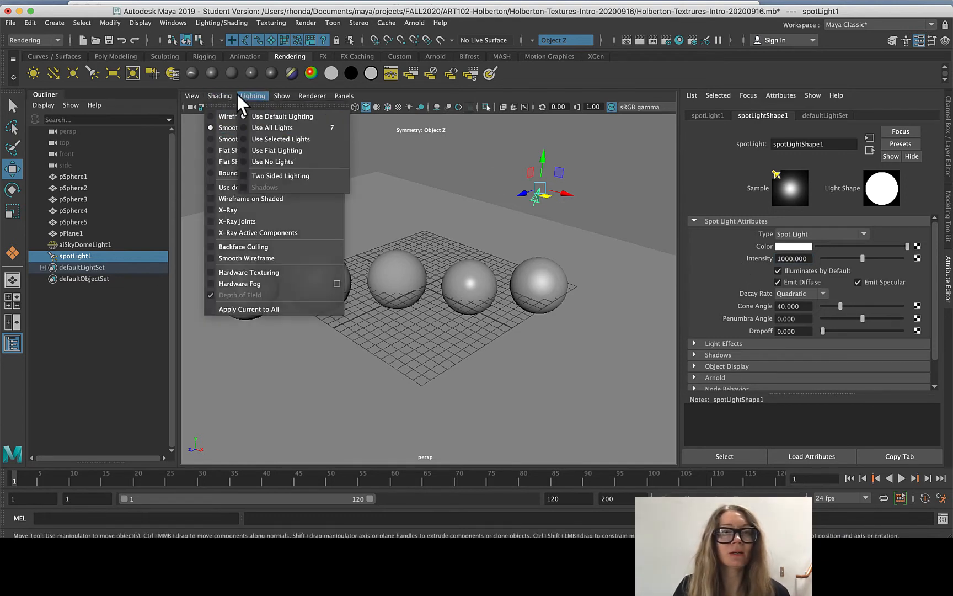
{"action": "left_click", "coordinate": [256, 127]}
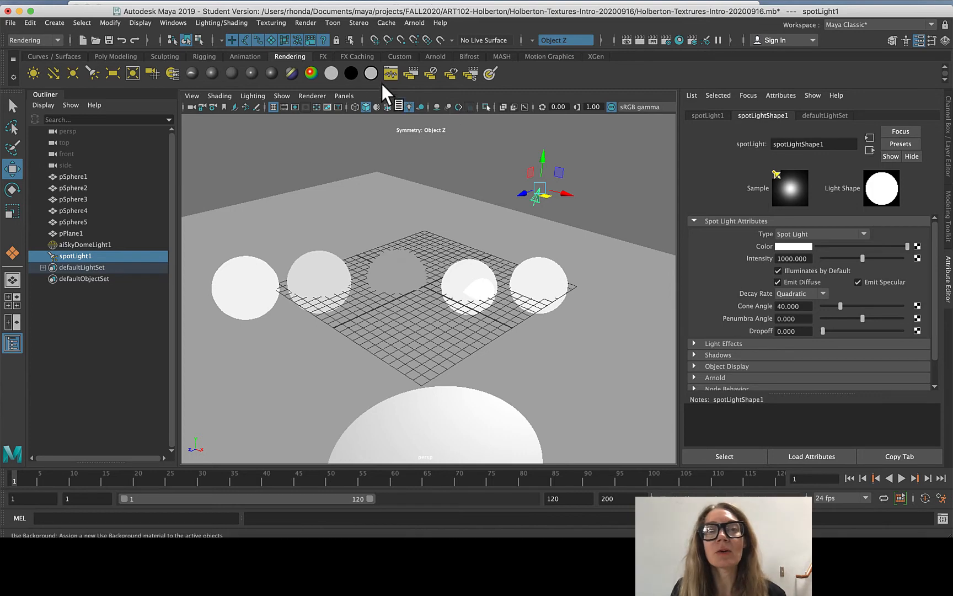
- Render the lit scene with Arnold, examine the reflections on the spheres up close, and close the render
{"action": "left_click", "coordinate": [653, 41]}
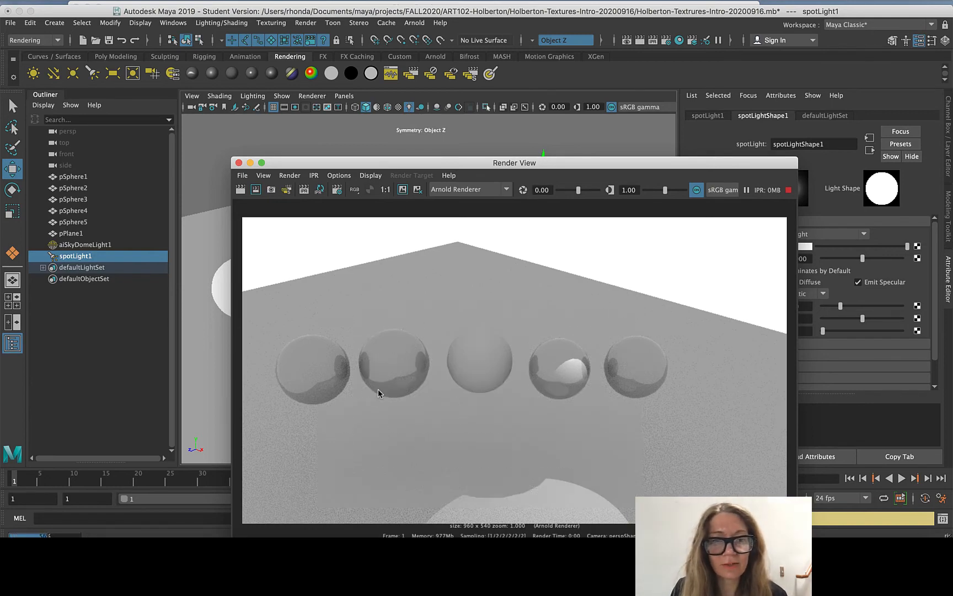
{"action": "left_click_drag", "start_coordinate": [338, 162], "coordinate": [542, 93]}
{"action": "scroll", "coordinate": [492, 316], "scroll_direction": "up", "scroll_amount": 5}
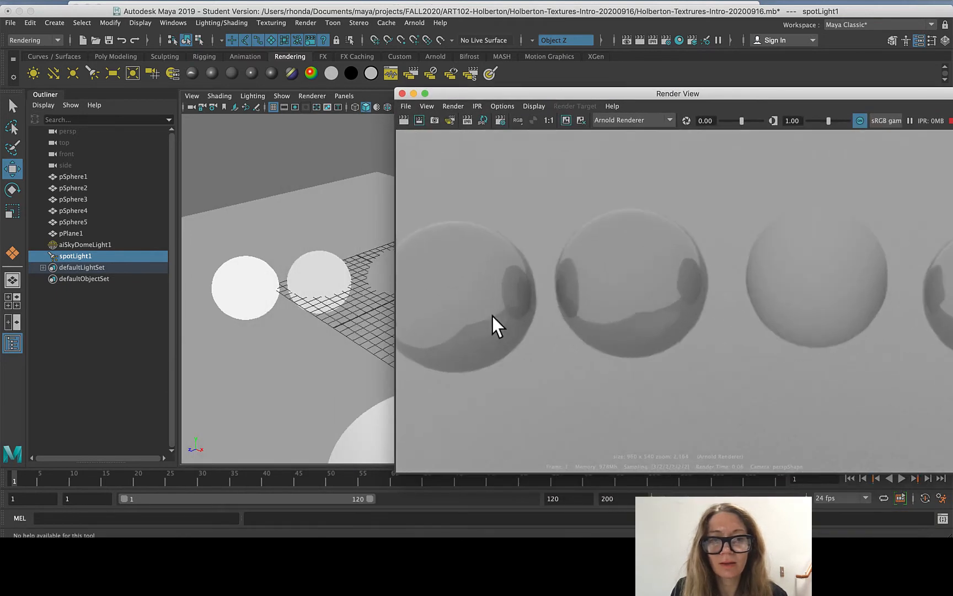
{"action": "scroll", "coordinate": [494, 315], "scroll_direction": "down", "scroll_amount": 5}
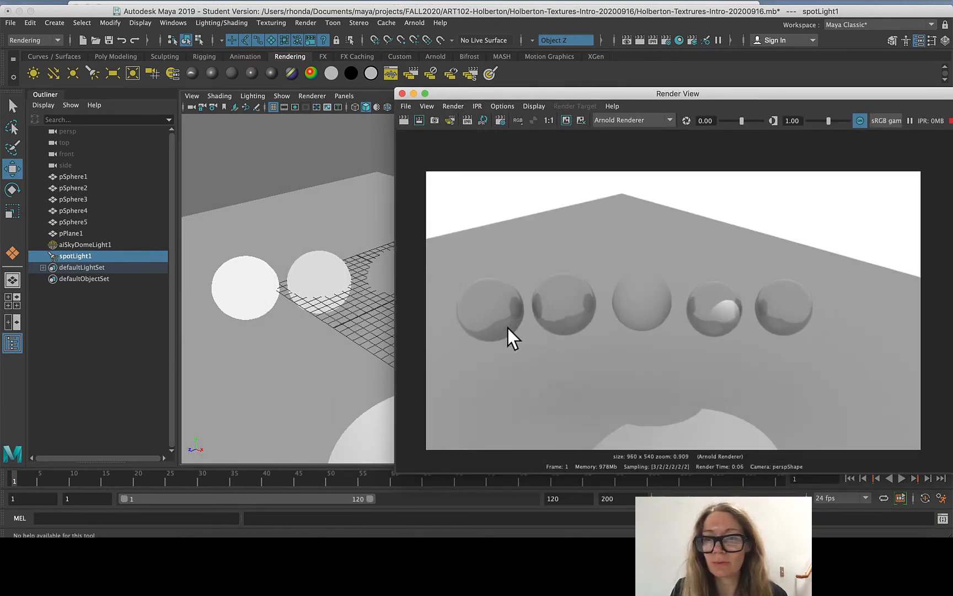
{"action": "scroll", "coordinate": [754, 320], "scroll_direction": "up", "scroll_amount": 6}
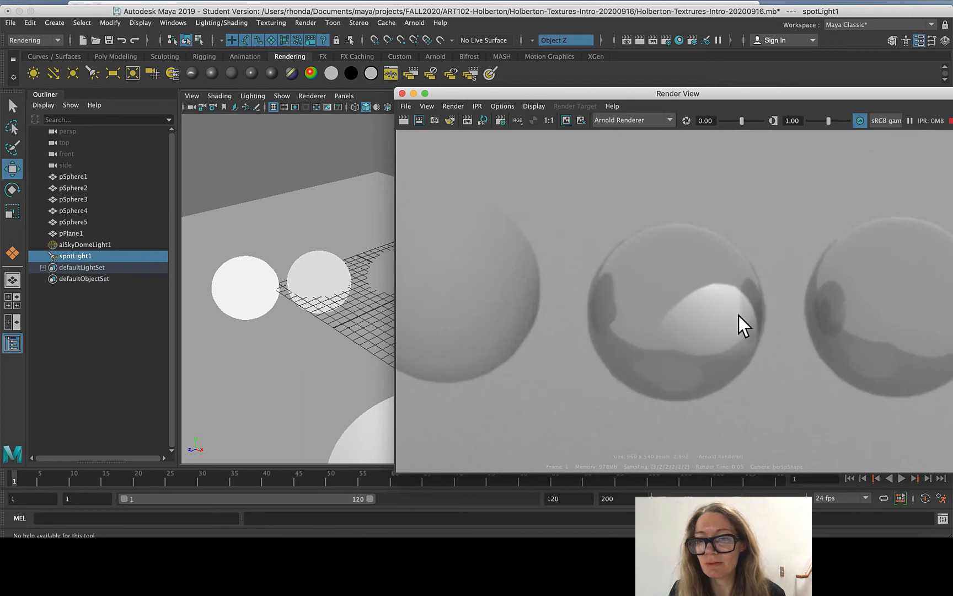
{"action": "left_click", "coordinate": [402, 94]}
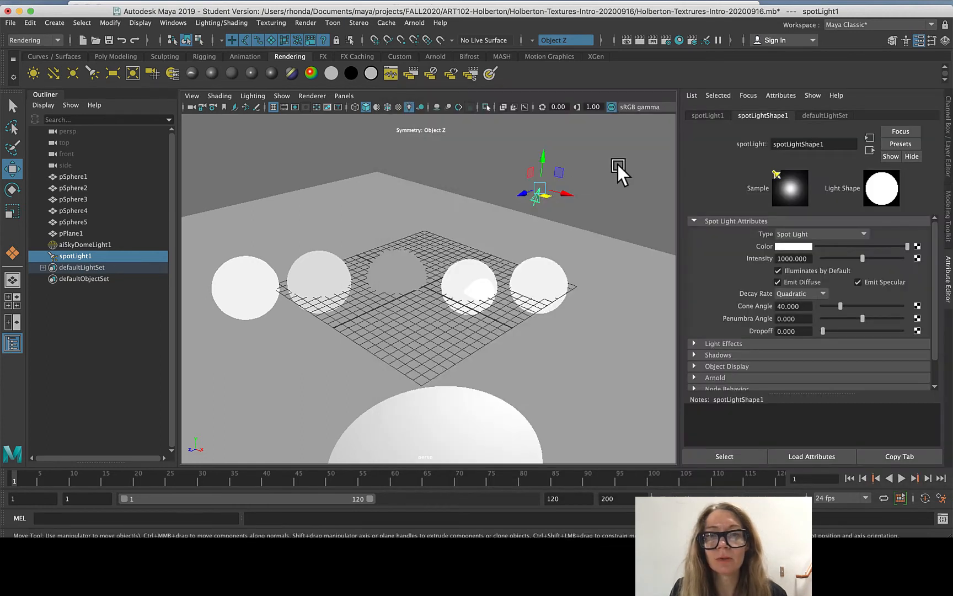
- Map a File texture to the color of the SkyDome light
{"action": "left_click", "coordinate": [596, 164]}
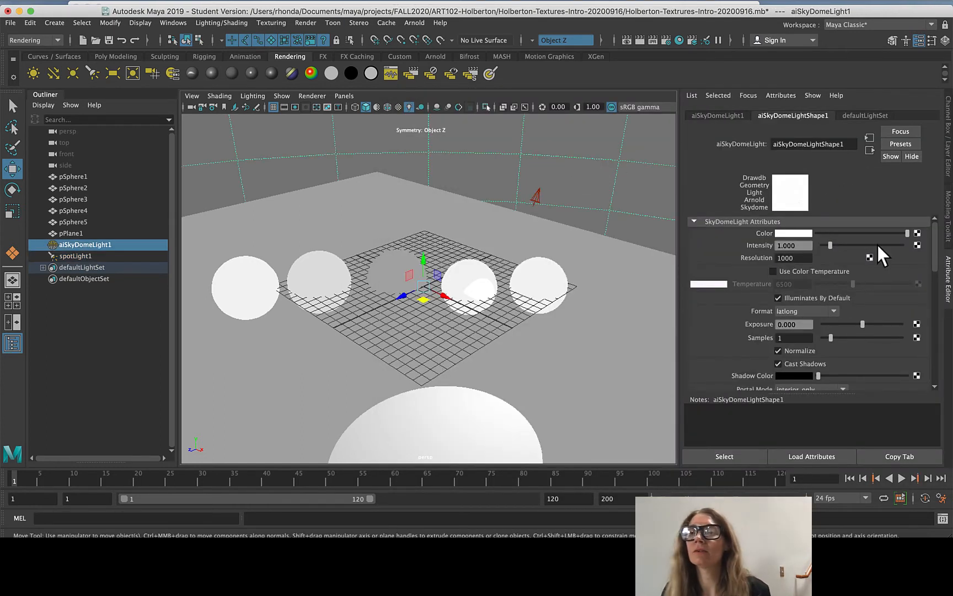
{"action": "left_click", "coordinate": [782, 234]}
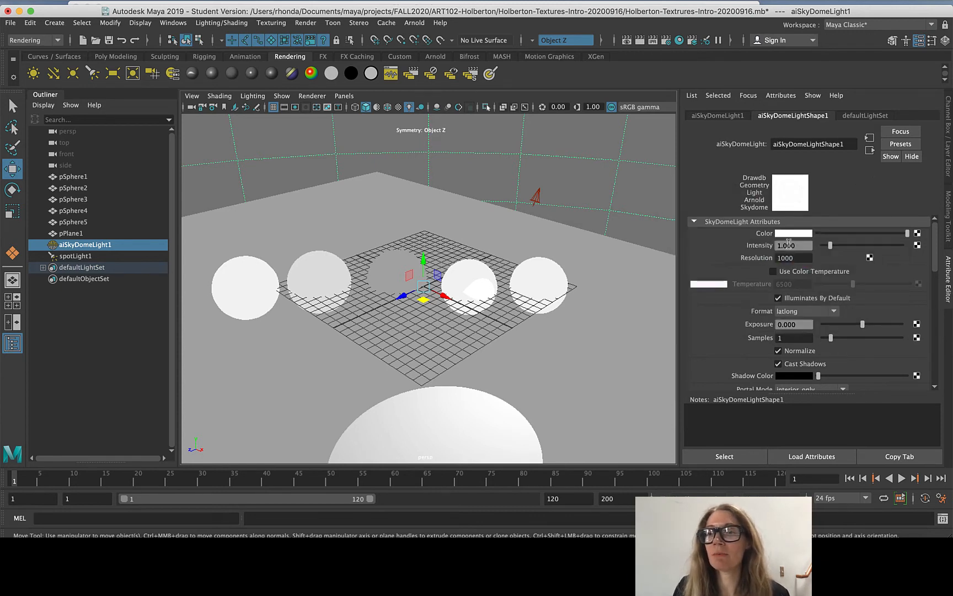
{"action": "left_click", "coordinate": [917, 234]}
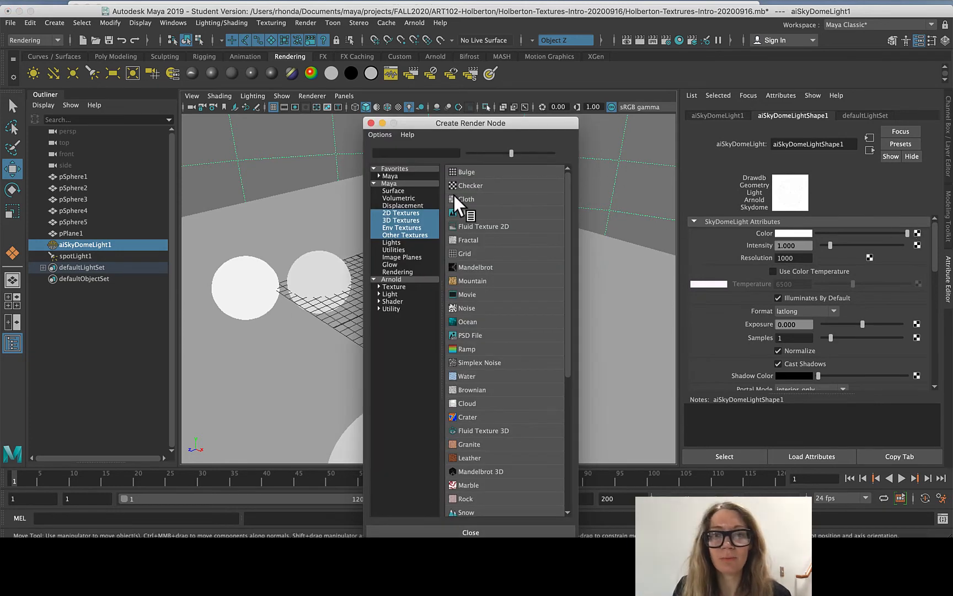
{"action": "left_click", "coordinate": [469, 210]}
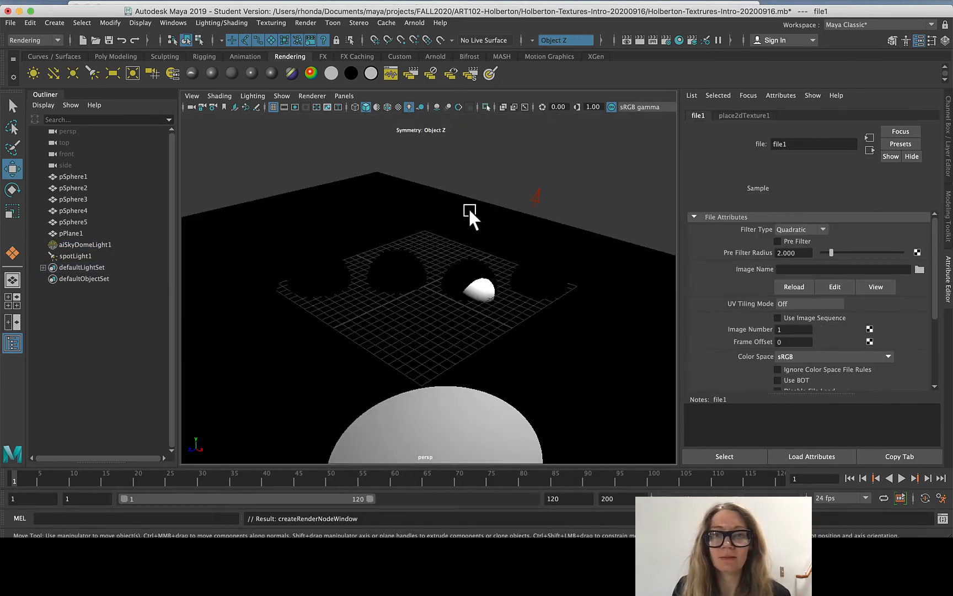
- Load secluded_beach.jpg from the ART102-Holberton HDRI folder as the image of the SkyDome light's File texture
{"action": "left_click", "coordinate": [919, 270]}
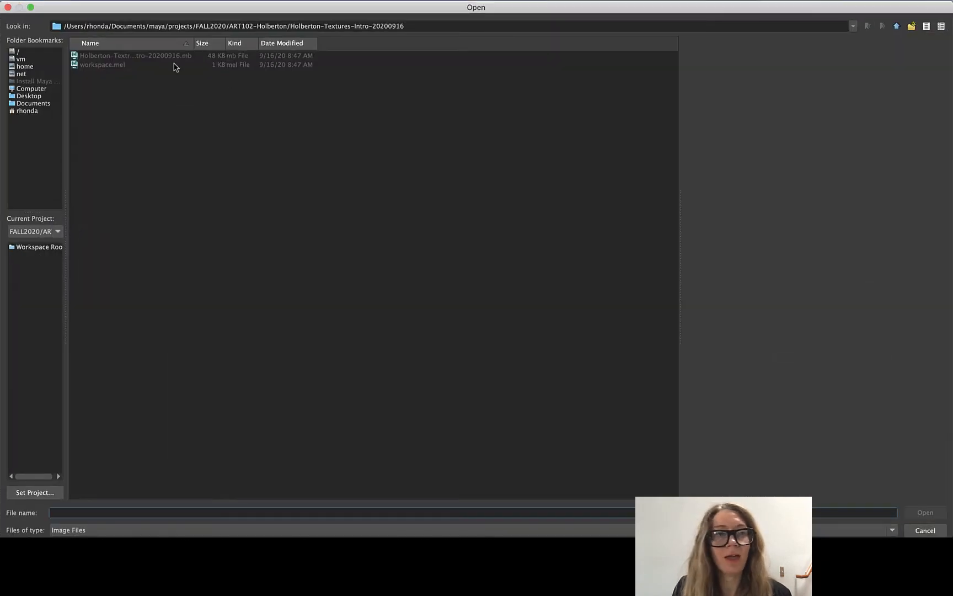
{"action": "left_click", "coordinate": [897, 27]}
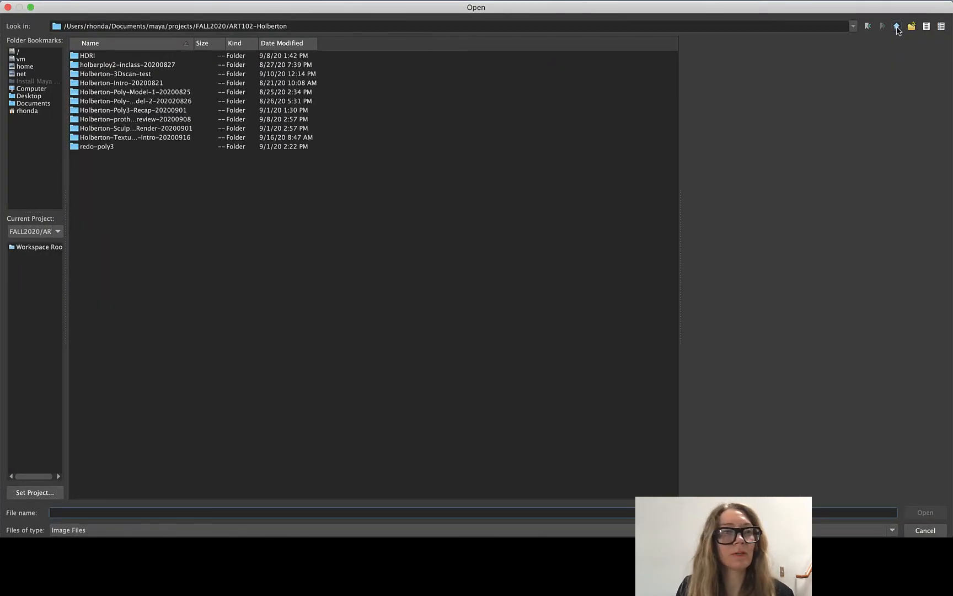
{"action": "double_click", "coordinate": [90, 55]}
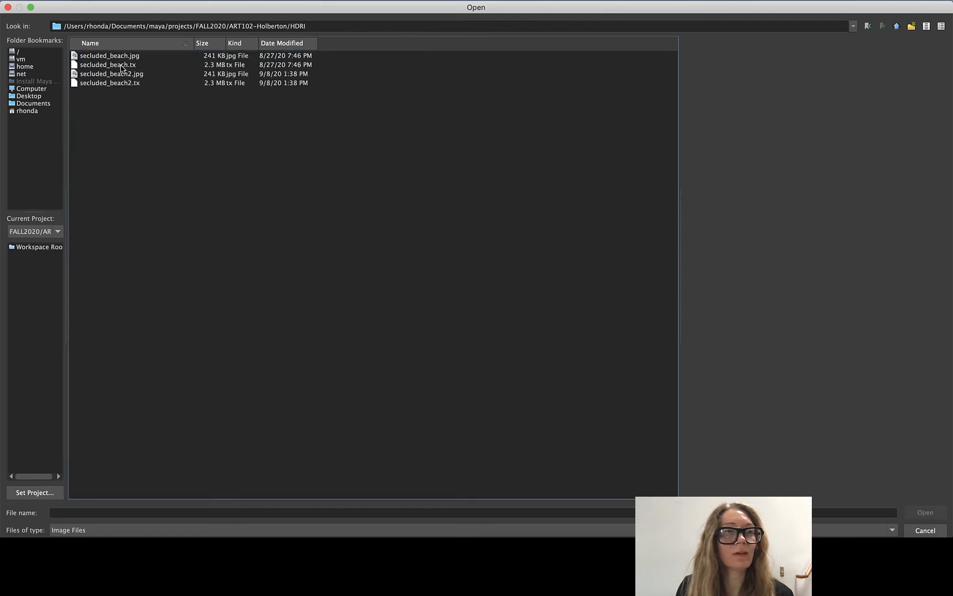
{"action": "left_click", "coordinate": [118, 65]}
{"action": "left_click", "coordinate": [120, 57]}
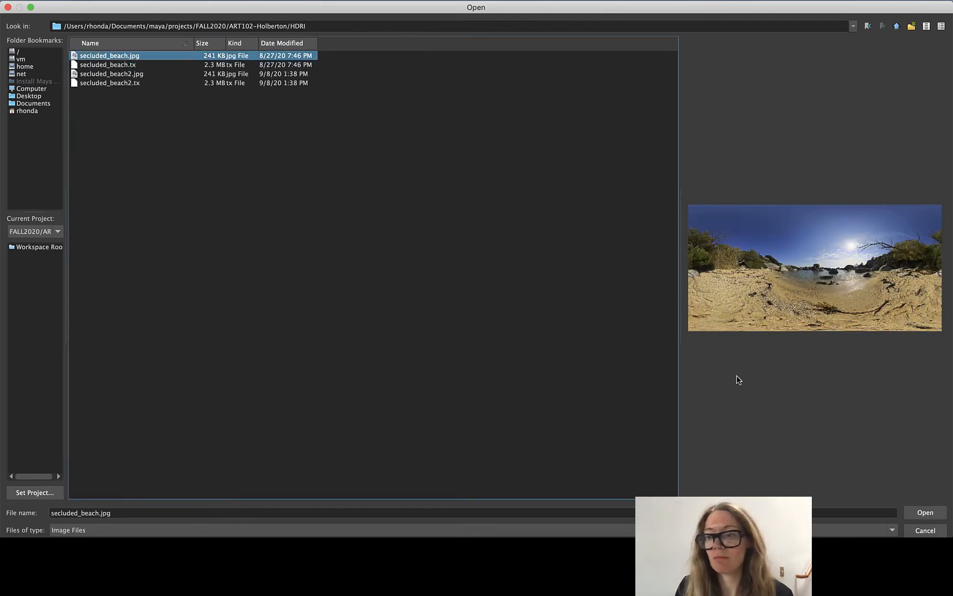
{"action": "left_click", "coordinate": [925, 513]}
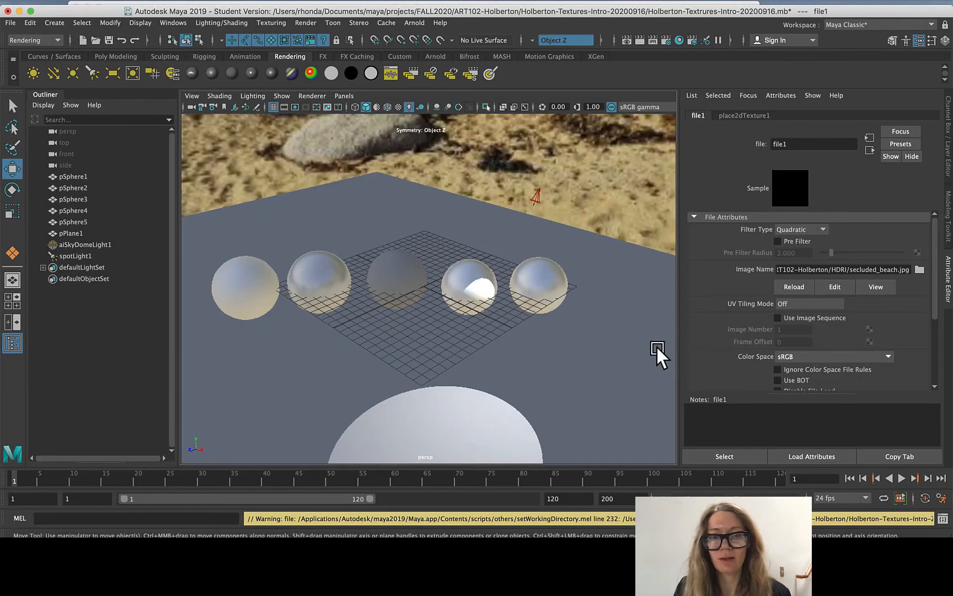
- Move the spot light up and away from the row of spheres and widen its cone angle to about 107 degrees
{"action": "scroll", "coordinate": [289, 347], "scroll_direction": "down", "scroll_amount": 5}
{"action": "scroll", "coordinate": [290, 348], "scroll_direction": "up", "scroll_amount": 5}
{"action": "middle_click_drag", "start_coordinate": [321, 341], "coordinate": [324, 340], "text": "alt"}
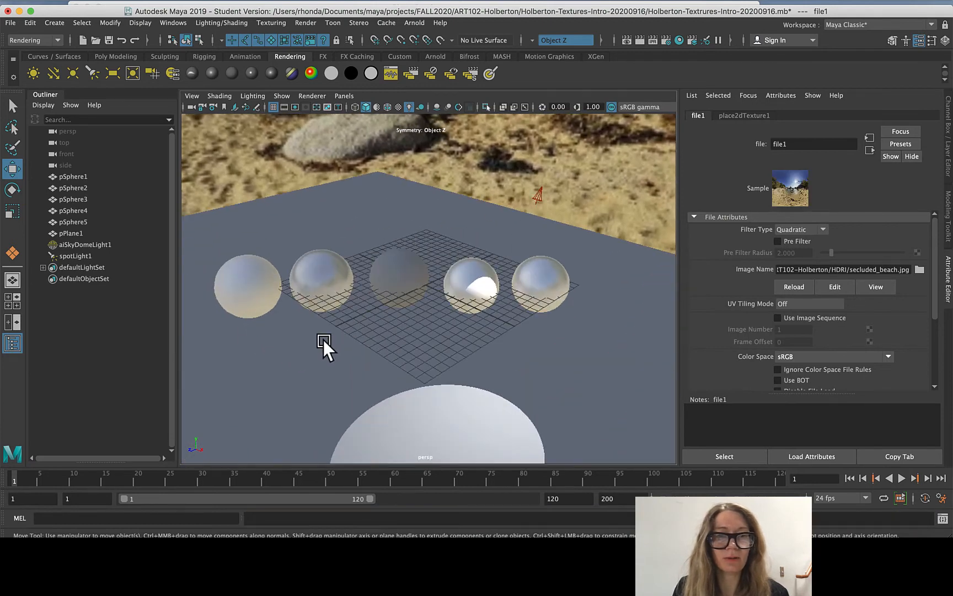
{"action": "scroll", "coordinate": [475, 277], "scroll_direction": "up", "scroll_amount": 3}
{"action": "scroll", "coordinate": [476, 276], "scroll_direction": "down", "scroll_amount": 8}
{"action": "left_click", "coordinate": [503, 241]}
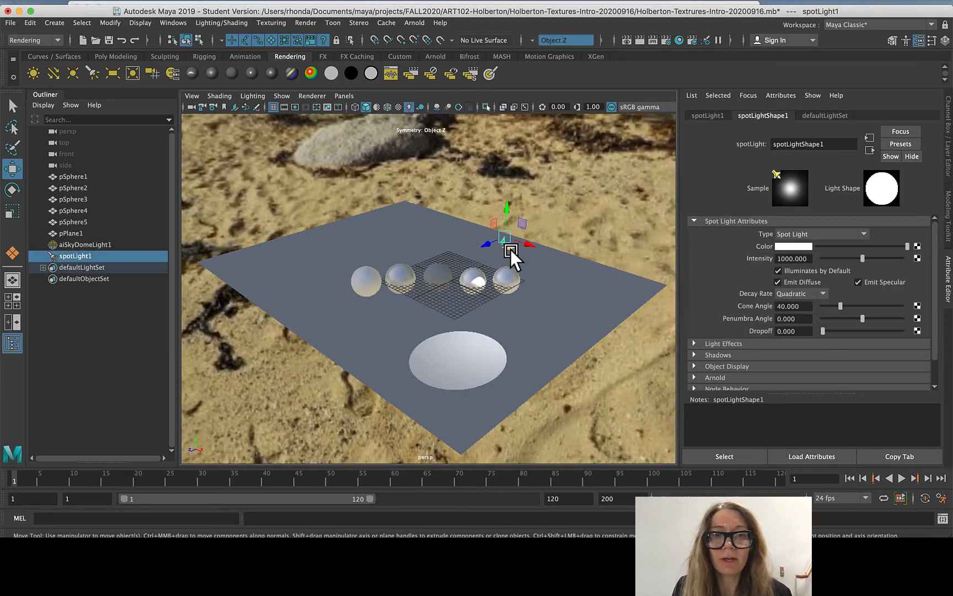
{"action": "left_click_drag", "start_coordinate": [510, 249], "coordinate": [566, 208]}
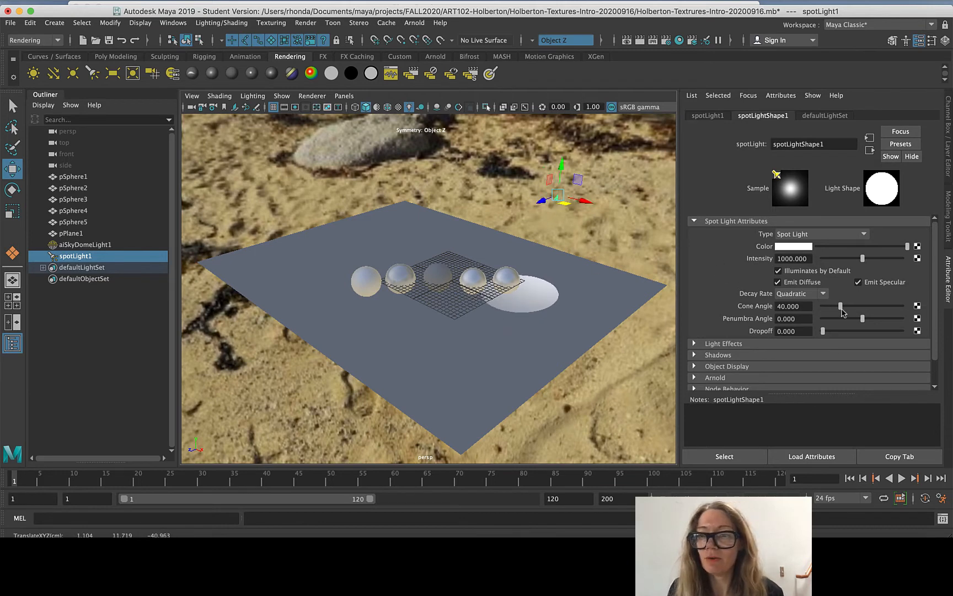
{"action": "left_click_drag", "start_coordinate": [842, 313], "coordinate": [869, 312]}
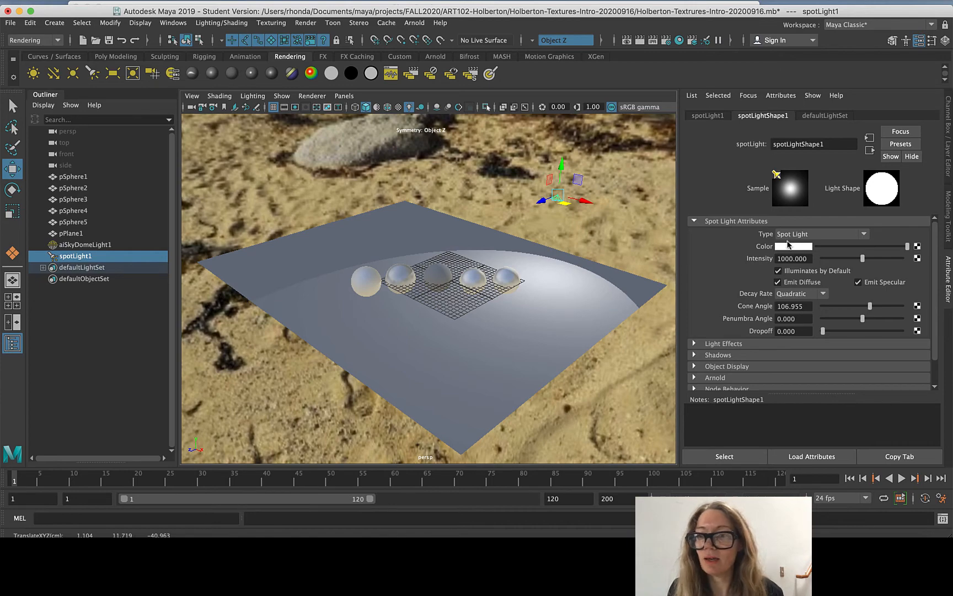
- Frame all five spheres and render the beach-lit scene with Arnold, keeping the render window clear of the light's attributes
{"action": "scroll", "coordinate": [367, 293], "scroll_direction": "up", "scroll_amount": 6}
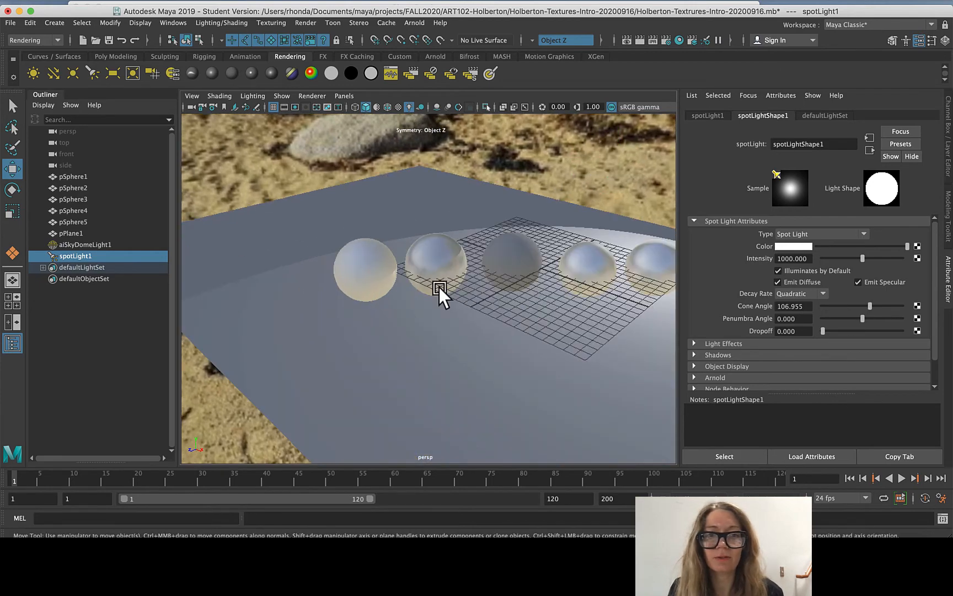
{"action": "scroll", "coordinate": [524, 287], "scroll_direction": "down", "scroll_amount": 6}
{"action": "scroll", "coordinate": [559, 287], "scroll_direction": "up", "scroll_amount": 7}
{"action": "scroll", "coordinate": [652, 303], "scroll_direction": "down", "scroll_amount": 4}
{"action": "scroll", "coordinate": [665, 298], "scroll_direction": "up", "scroll_amount": 4}
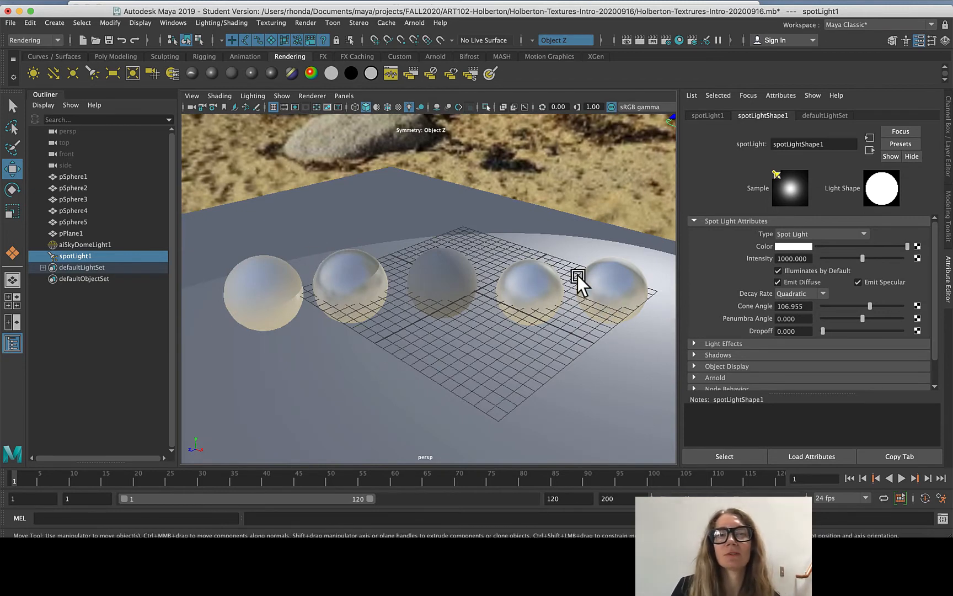
{"action": "left_click", "coordinate": [652, 41]}
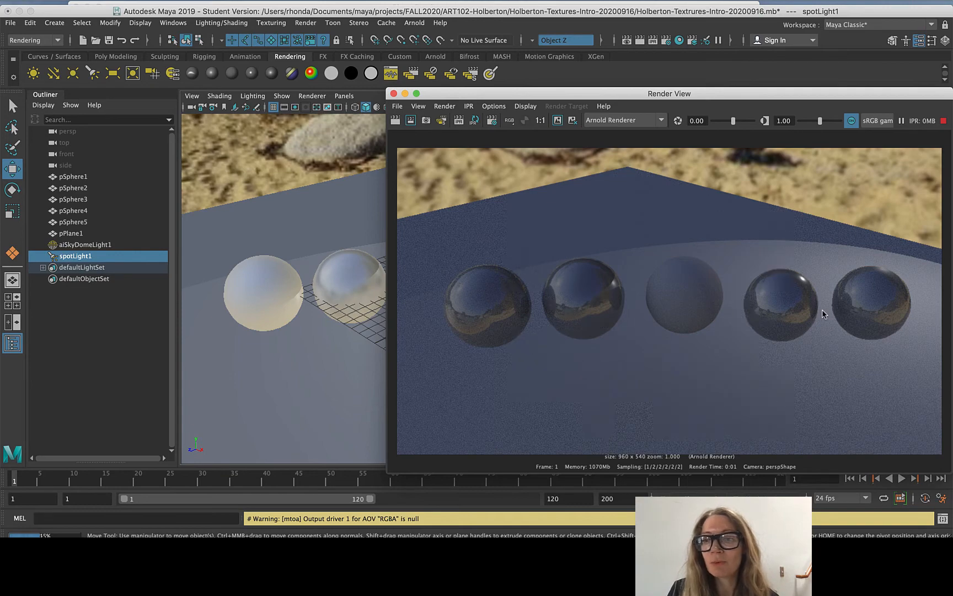
{"action": "left_click_drag", "start_coordinate": [701, 97], "coordinate": [343, 103]}
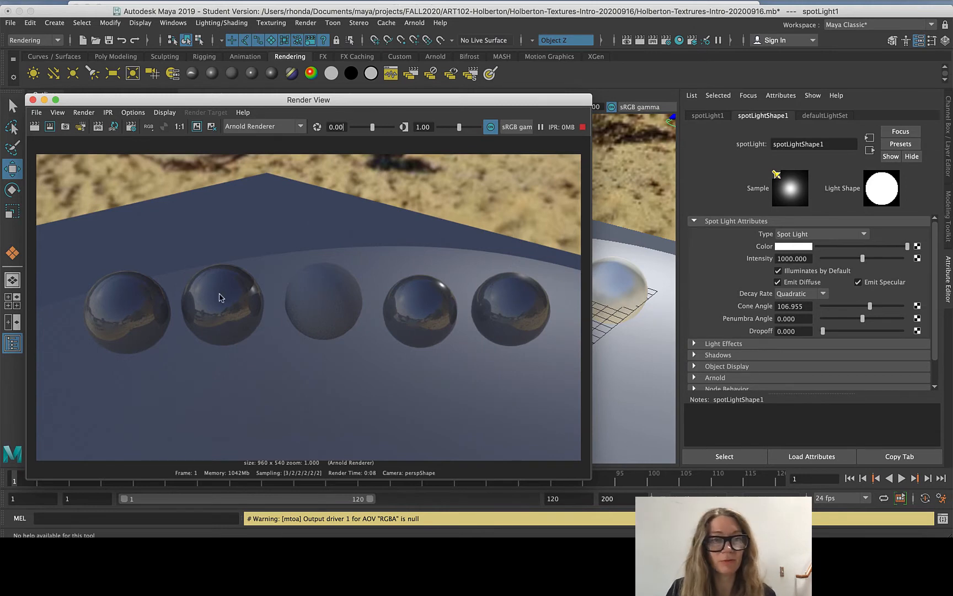
- Examine the beach reflections and highlights on the rendered spheres up close, comparing the five shaders
{"action": "left_click", "coordinate": [327, 300]}
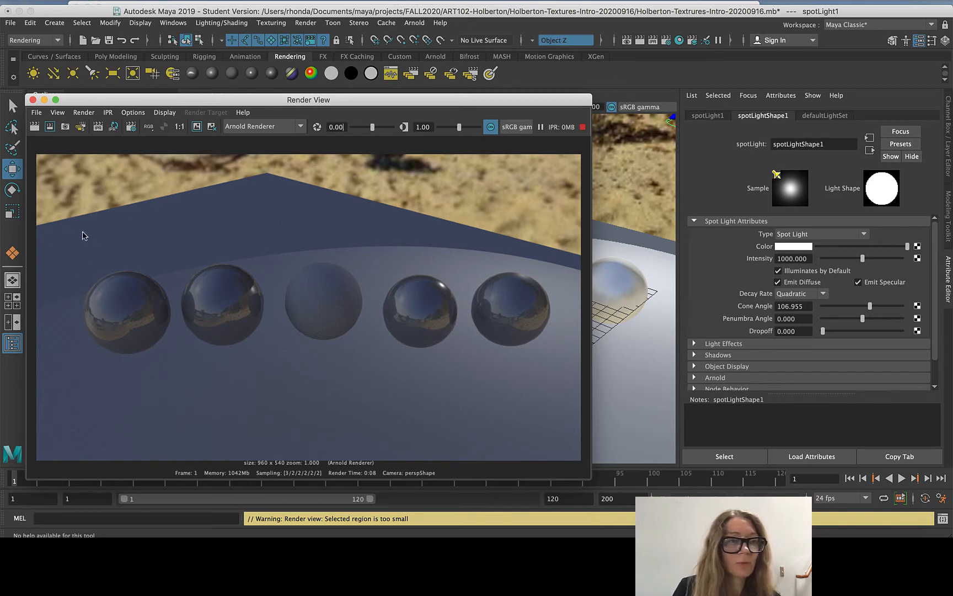
{"action": "scroll", "coordinate": [116, 302], "scroll_direction": "up", "scroll_amount": 5}
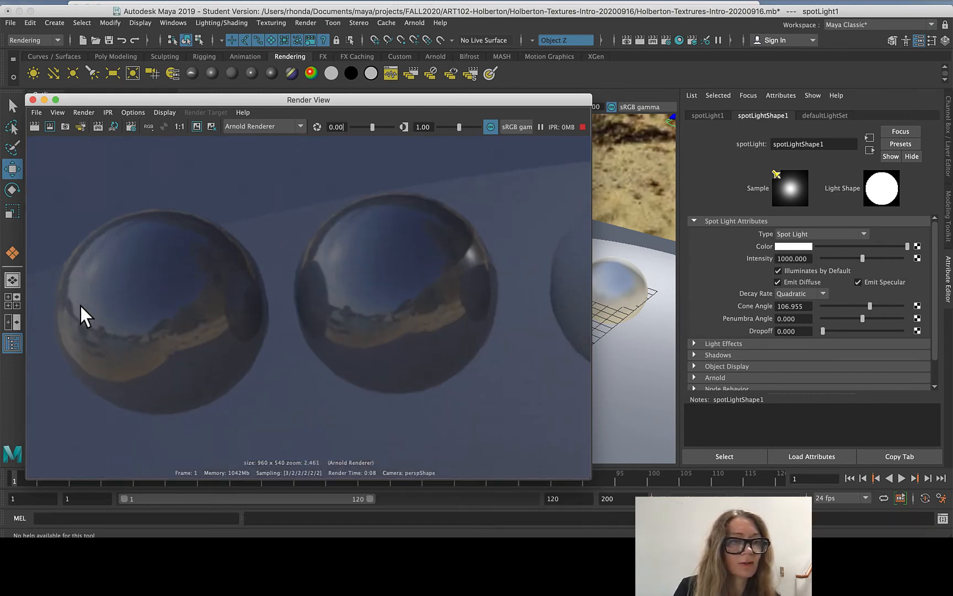
{"action": "scroll", "coordinate": [80, 304], "scroll_direction": "up", "scroll_amount": 2}
{"action": "scroll", "coordinate": [82, 304], "scroll_direction": "down", "scroll_amount": 5}
{"action": "scroll", "coordinate": [93, 306], "scroll_direction": "up", "scroll_amount": 3}
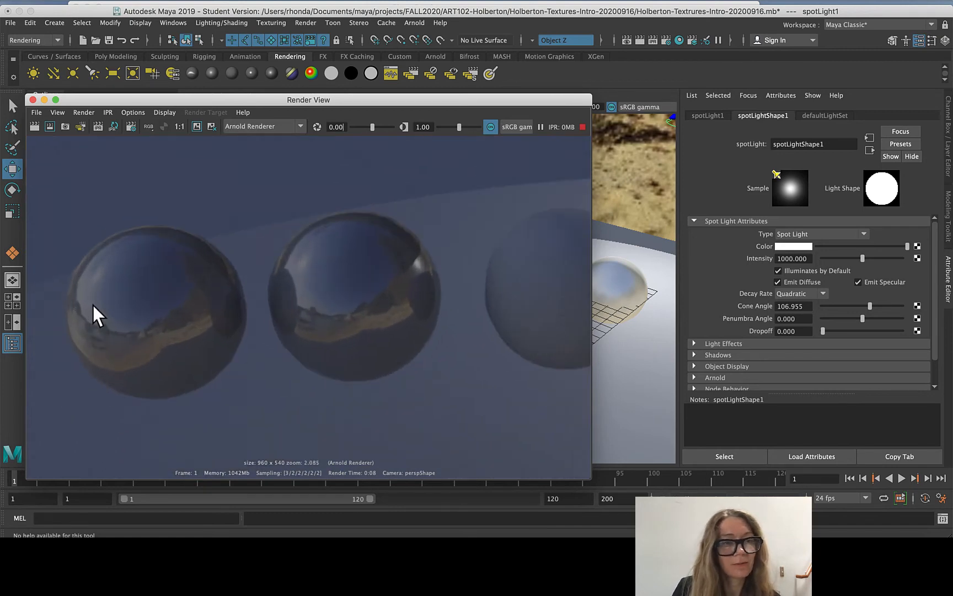
{"action": "scroll", "coordinate": [92, 305], "scroll_direction": "down", "scroll_amount": 2}
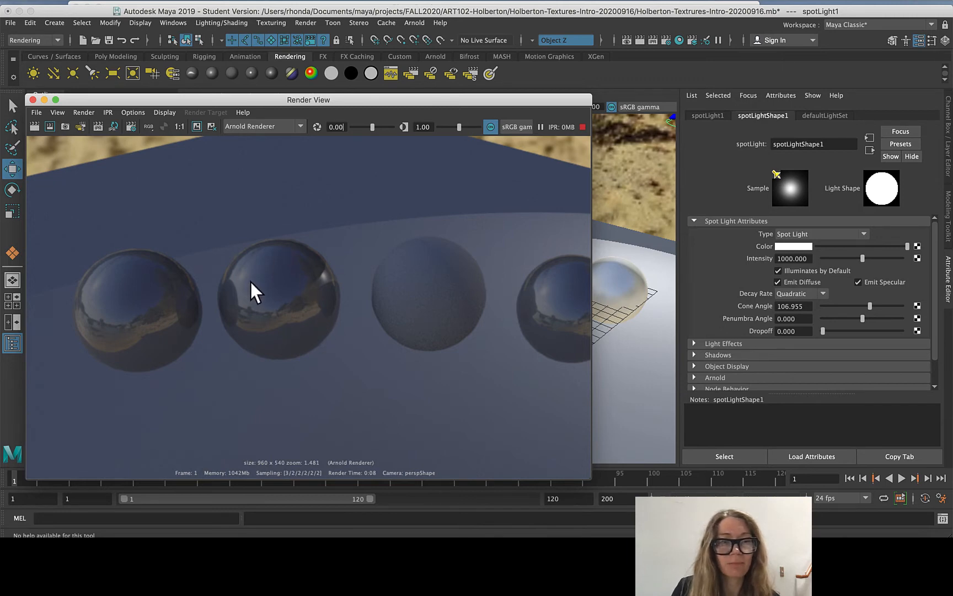
{"action": "scroll", "coordinate": [301, 299], "scroll_direction": "down", "scroll_amount": 3}
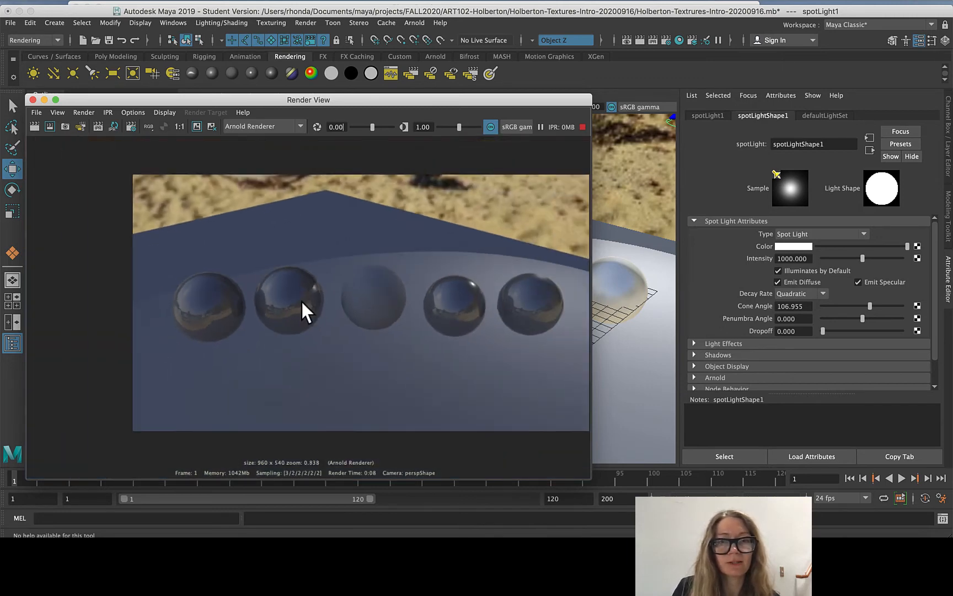
{"action": "scroll", "coordinate": [302, 302], "scroll_direction": "up", "scroll_amount": 3}
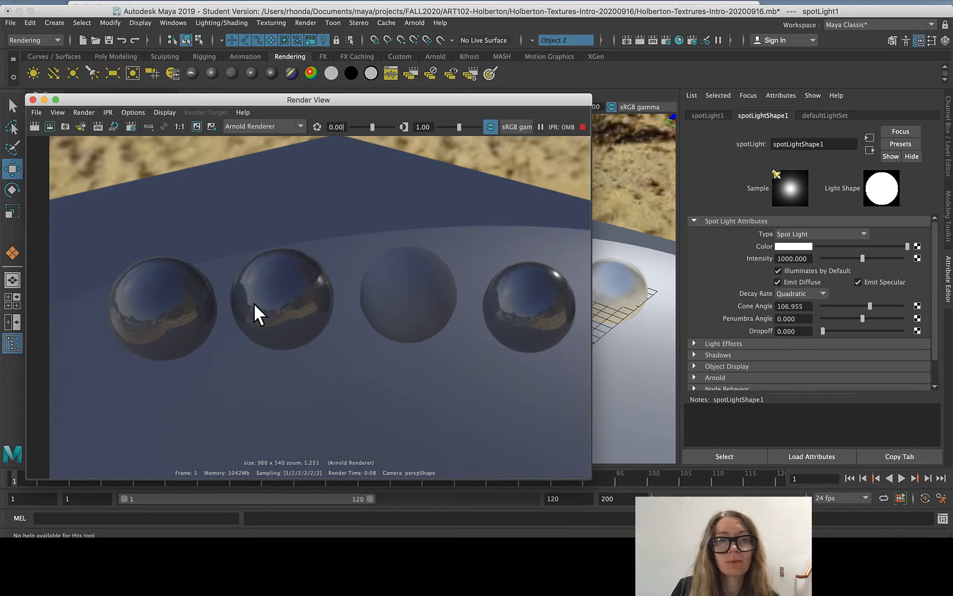
{"action": "scroll", "coordinate": [353, 298], "scroll_direction": "down", "scroll_amount": 2}
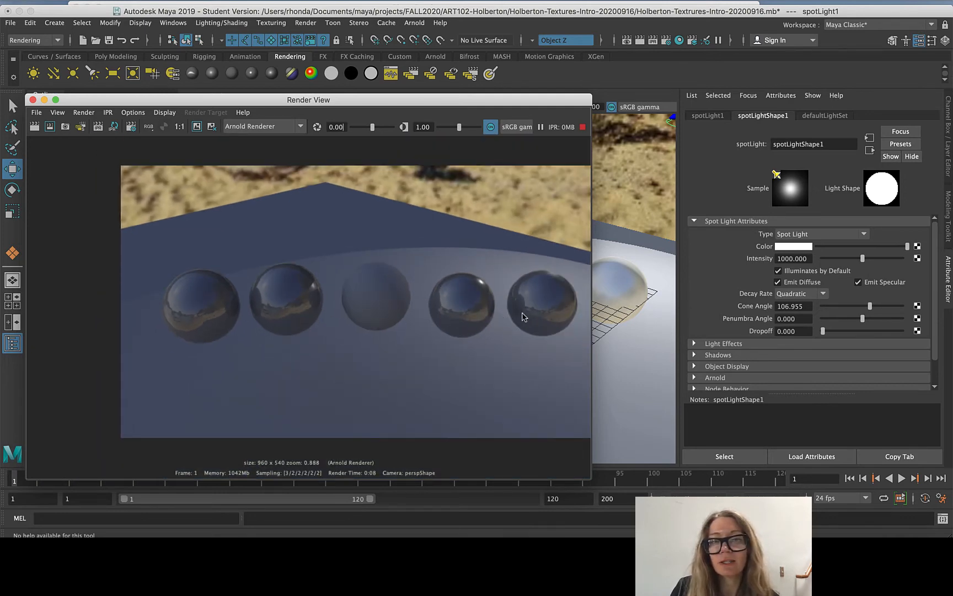
{"action": "scroll", "coordinate": [519, 318], "scroll_direction": "up", "scroll_amount": 2}
{"action": "scroll", "coordinate": [479, 322], "scroll_direction": "down", "scroll_amount": 2}
{"action": "scroll", "coordinate": [551, 315], "scroll_direction": "up", "scroll_amount": 3}
{"action": "scroll", "coordinate": [444, 307], "scroll_direction": "up", "scroll_amount": 3}
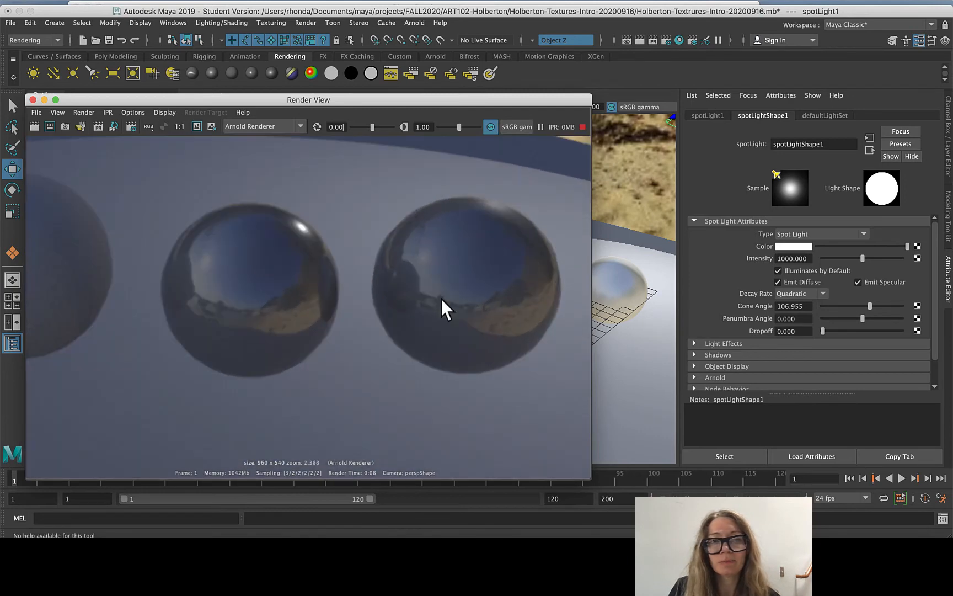
{"action": "scroll", "coordinate": [271, 260], "scroll_direction": "down", "scroll_amount": 5}
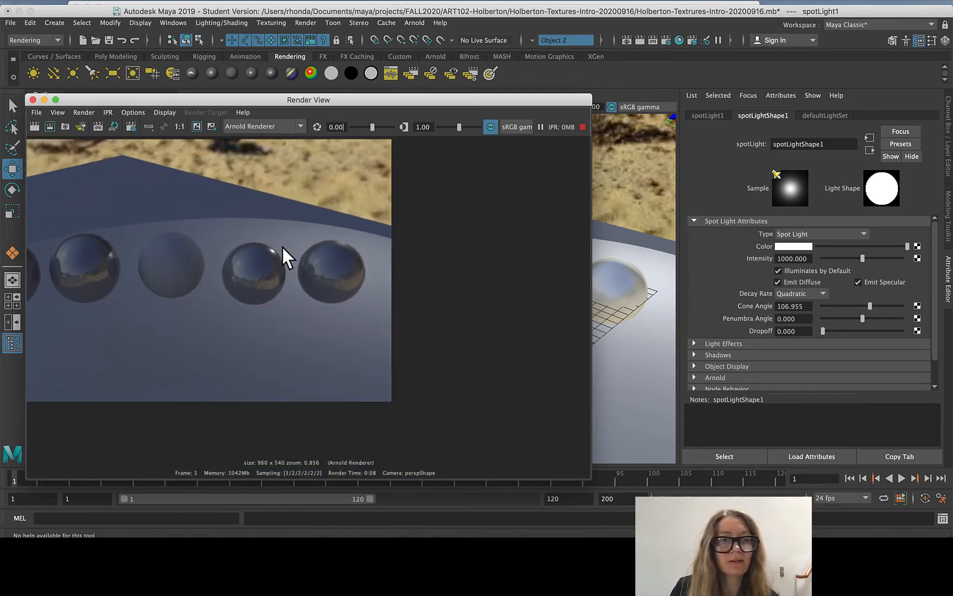
{"action": "scroll", "coordinate": [355, 278], "scroll_direction": "up", "scroll_amount": 8}
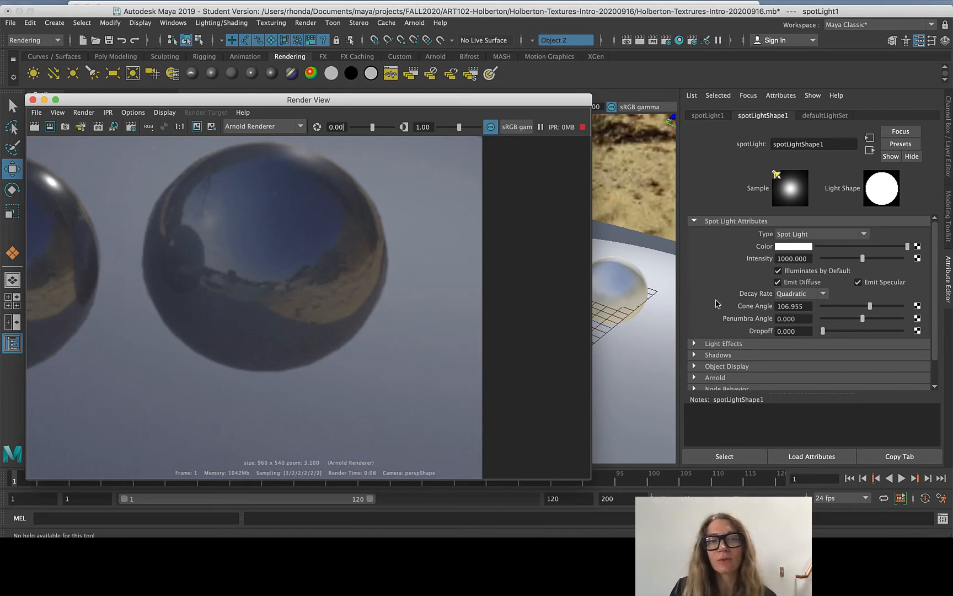
- Try a Diffuse of 0.275 on the rightmost sphere's Phong E material and settle on 1.000
{"action": "left_click", "coordinate": [620, 278]}
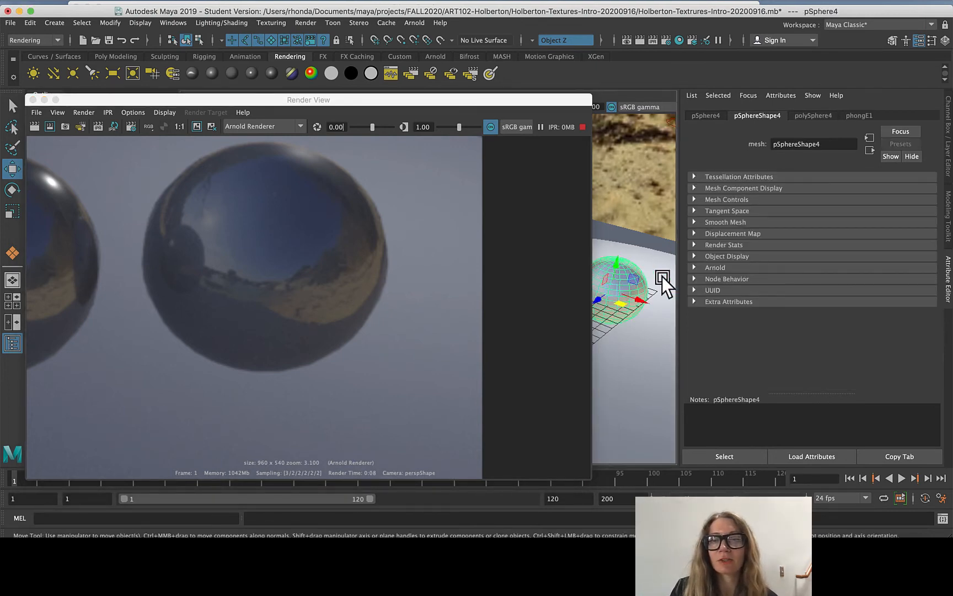
{"action": "left_click_drag", "start_coordinate": [549, 99], "coordinate": [593, 95]}
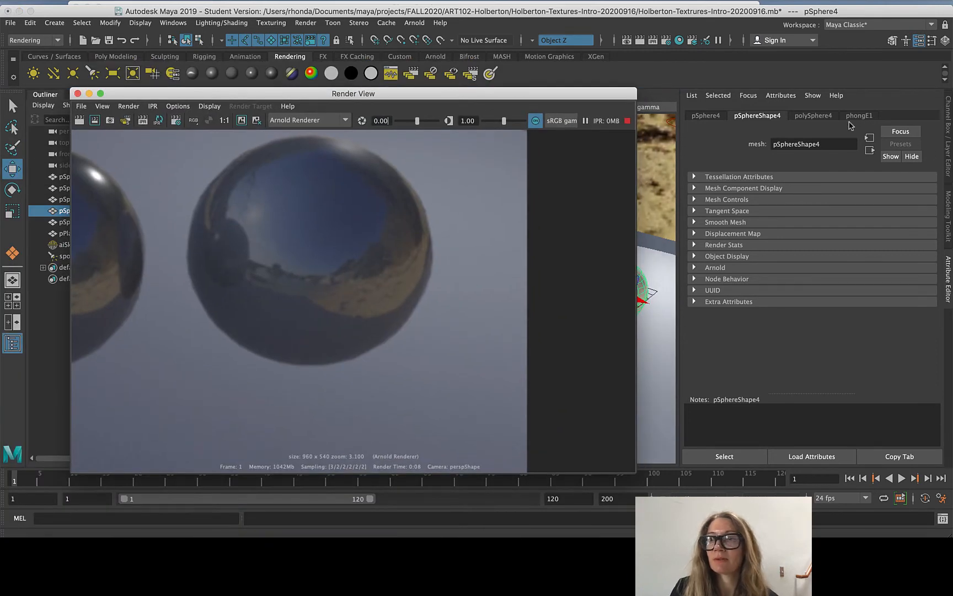
{"action": "left_click", "coordinate": [860, 116]}
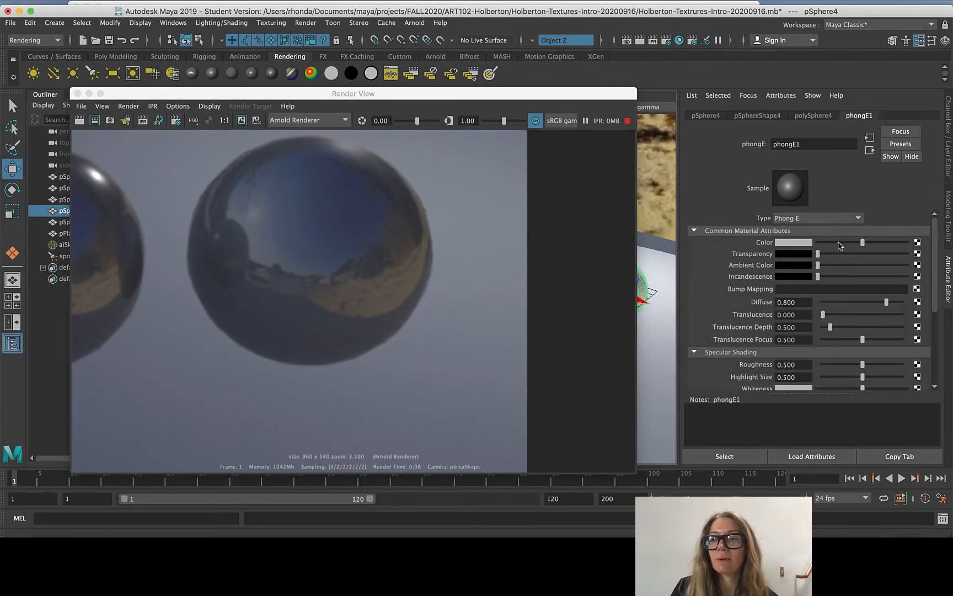
{"action": "left_click_drag", "start_coordinate": [886, 302], "coordinate": [843, 302]}
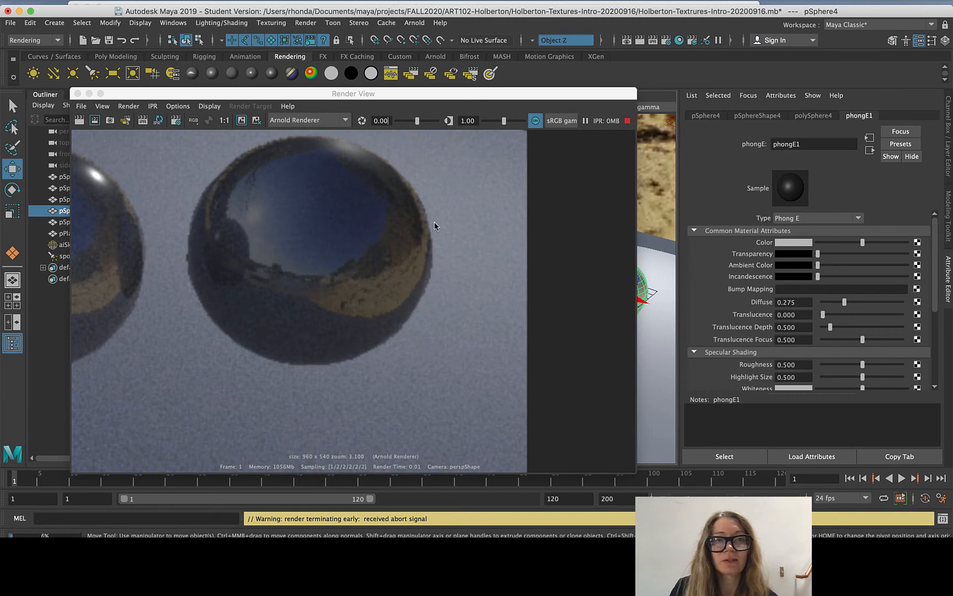
{"action": "left_click_drag", "start_coordinate": [844, 302], "coordinate": [902, 301]}
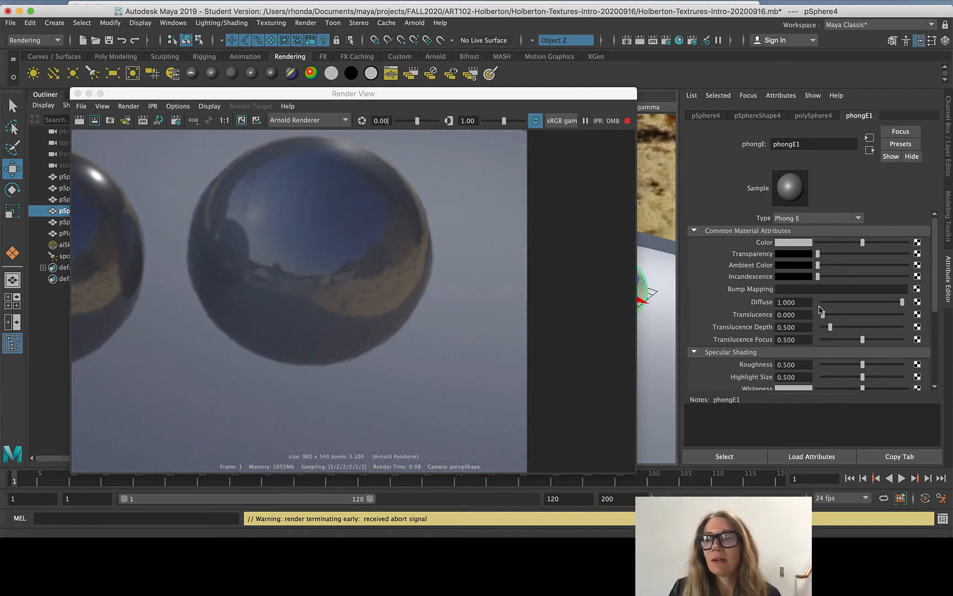
- Set the Phong E material's specular Roughness to 0.797 and Reflectivity to 0.159
{"action": "scroll", "coordinate": [811, 331], "scroll_direction": "down", "scroll_amount": 3}
{"action": "left_click_drag", "start_coordinate": [862, 296], "coordinate": [871, 298]}
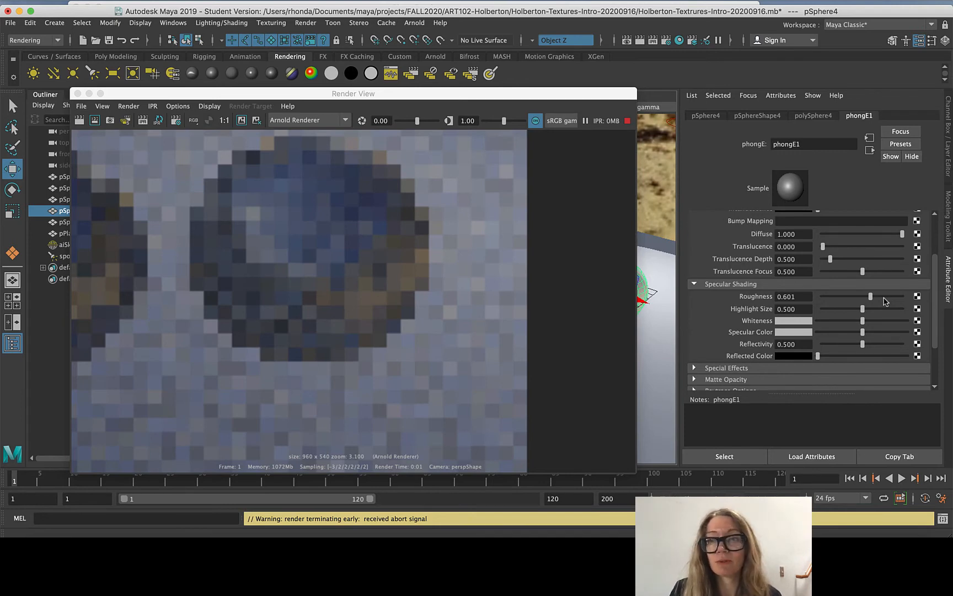
{"action": "left_click", "coordinate": [884, 298]}
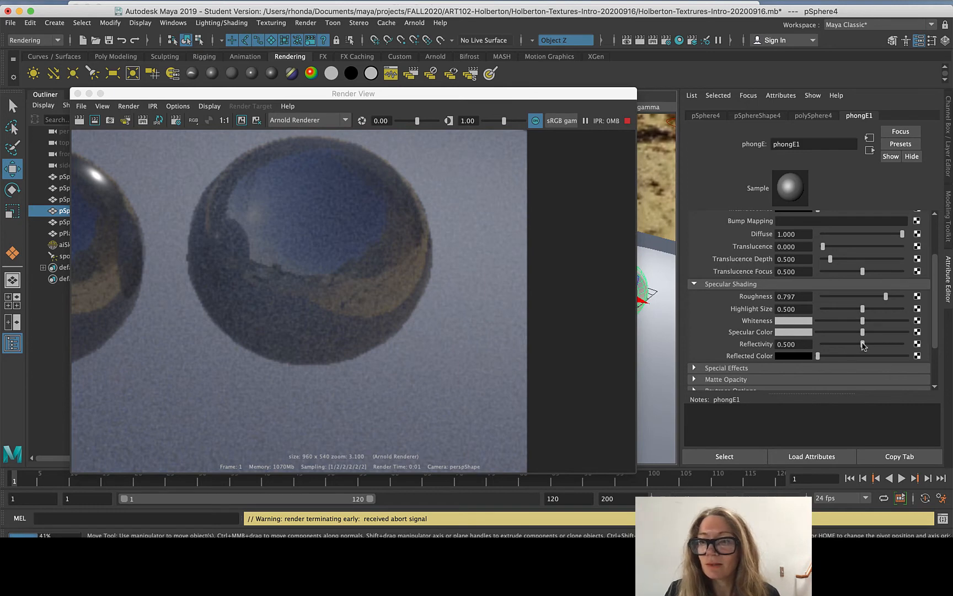
{"action": "left_click_drag", "start_coordinate": [863, 348], "coordinate": [834, 346]}
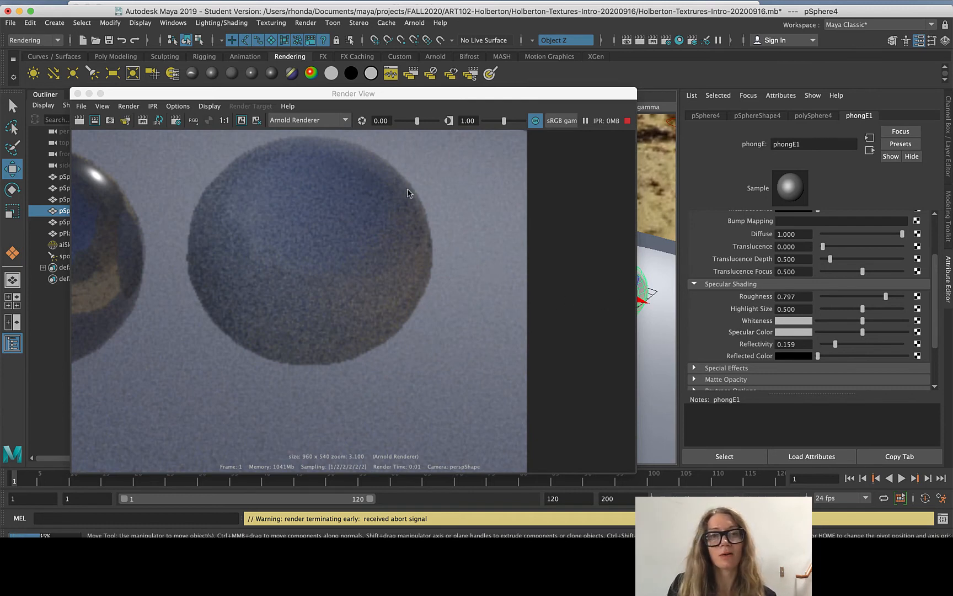
{"action": "scroll", "coordinate": [744, 297], "scroll_direction": "up", "scroll_amount": 4}
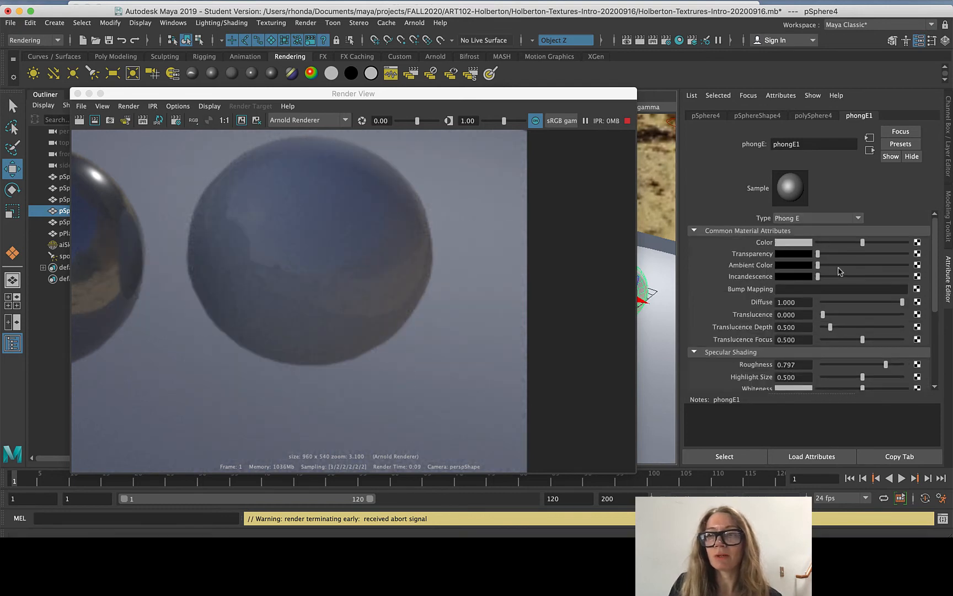
{"action": "scroll", "coordinate": [768, 303], "scroll_direction": "down", "scroll_amount": 4}
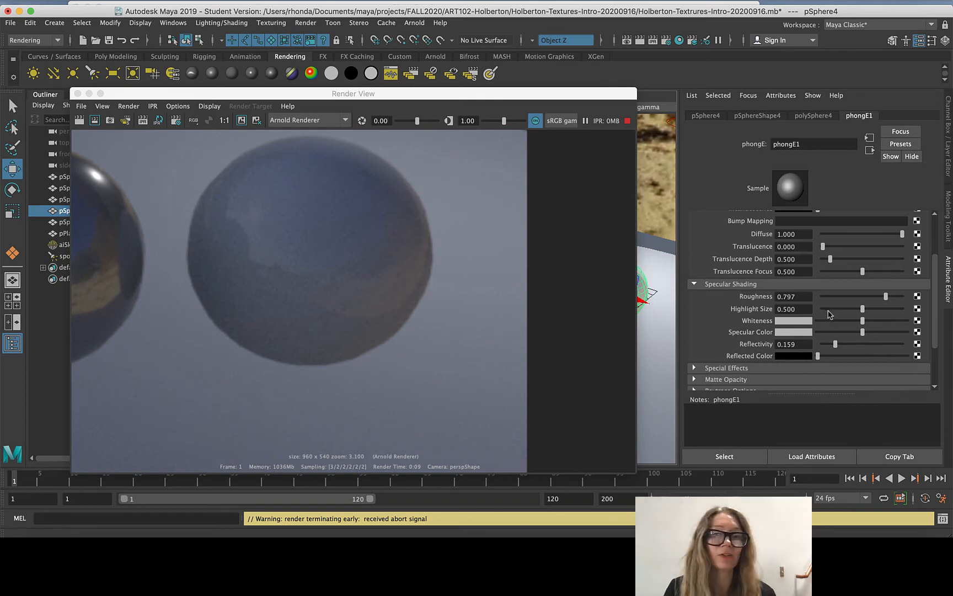
{"action": "scroll", "coordinate": [830, 315], "scroll_direction": "down", "scroll_amount": 4}
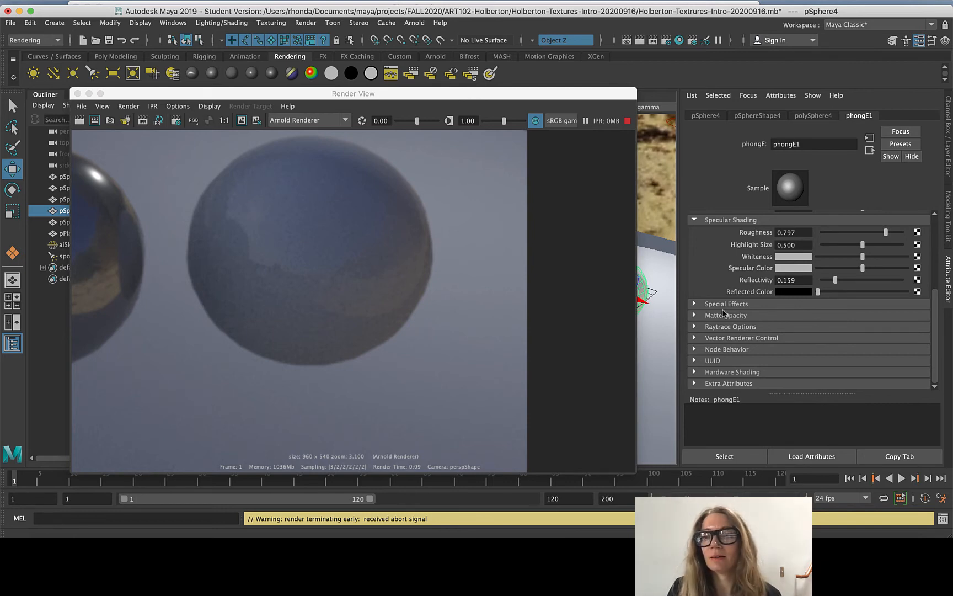
{"action": "scroll", "coordinate": [732, 292], "scroll_direction": "up", "scroll_amount": 4}
{"action": "scroll", "coordinate": [733, 295], "scroll_direction": "up", "scroll_amount": 4}
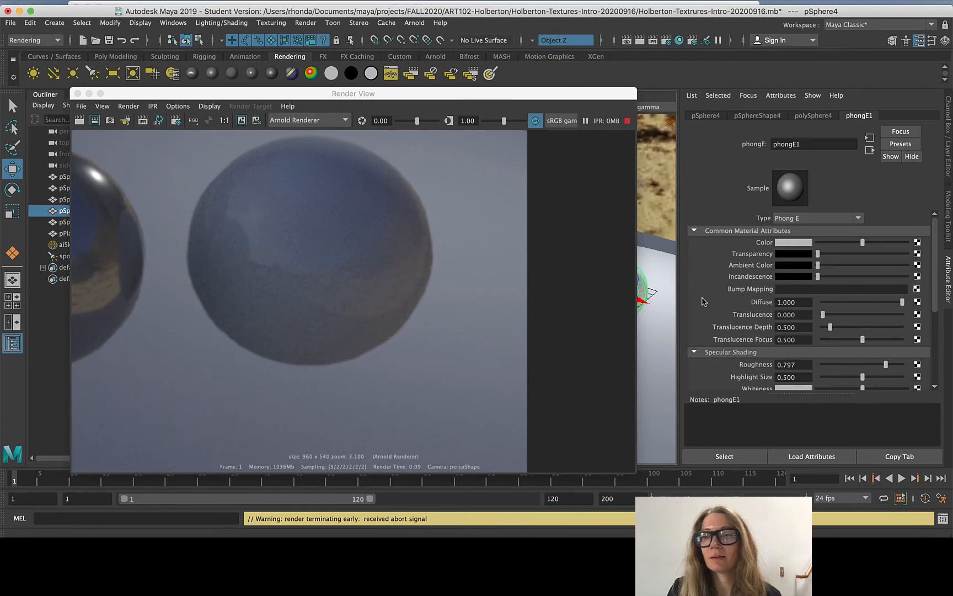
- Change the Phong E material's Color to a saturated purple with a hue of about 285.5, check the render, and close the render window
{"action": "scroll", "coordinate": [833, 326], "scroll_direction": "down", "scroll_amount": 8}
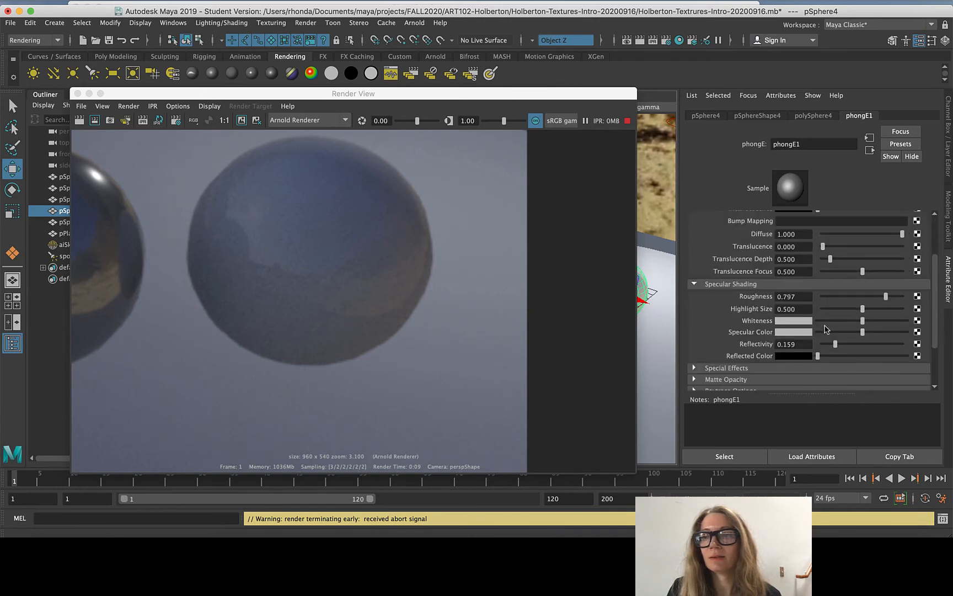
{"action": "scroll", "coordinate": [386, 237], "scroll_direction": "down", "scroll_amount": 8}
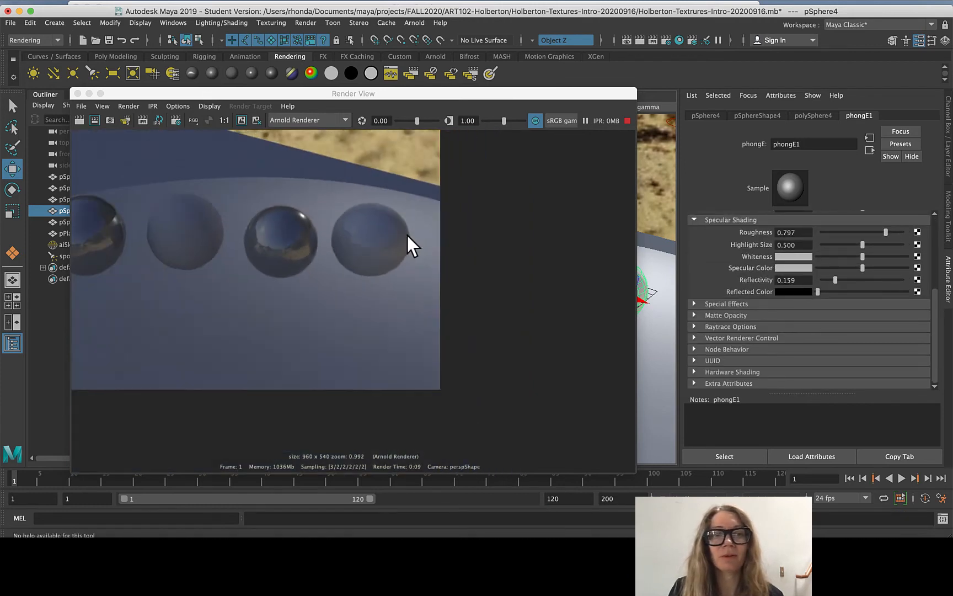
{"action": "scroll", "coordinate": [217, 243], "scroll_direction": "up", "scroll_amount": 4}
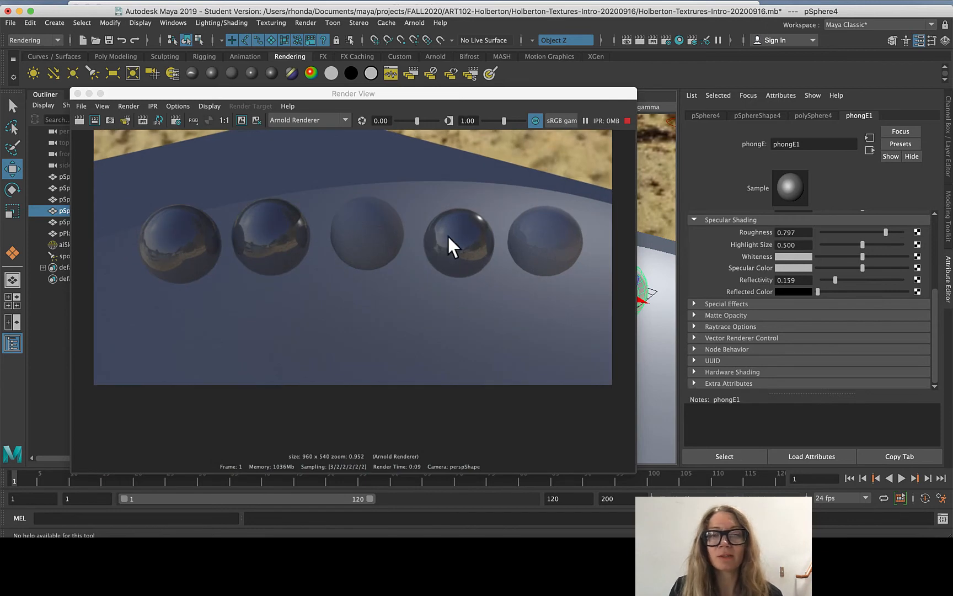
{"action": "scroll", "coordinate": [761, 276], "scroll_direction": "up", "scroll_amount": 8}
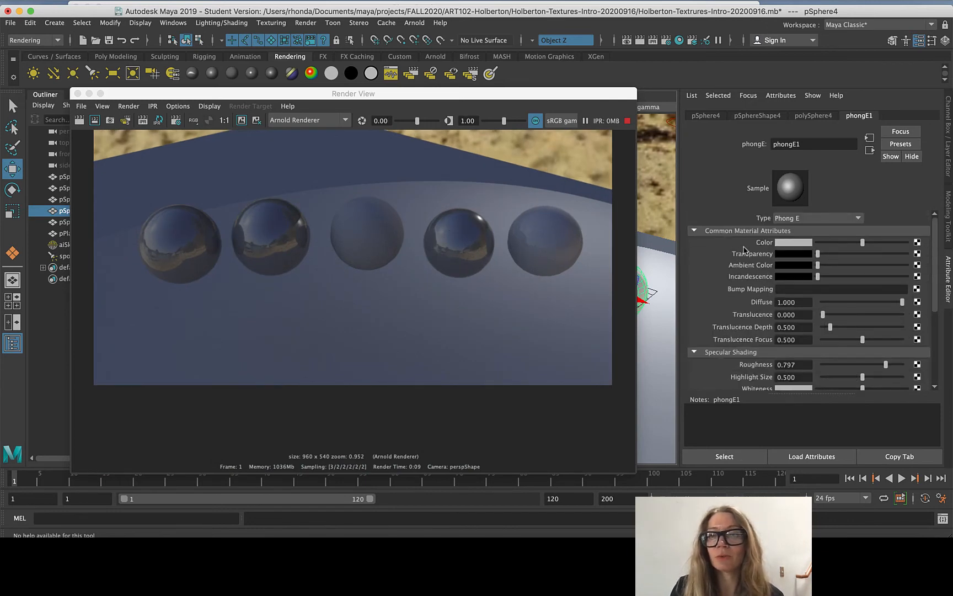
{"action": "left_click", "coordinate": [531, 229]}
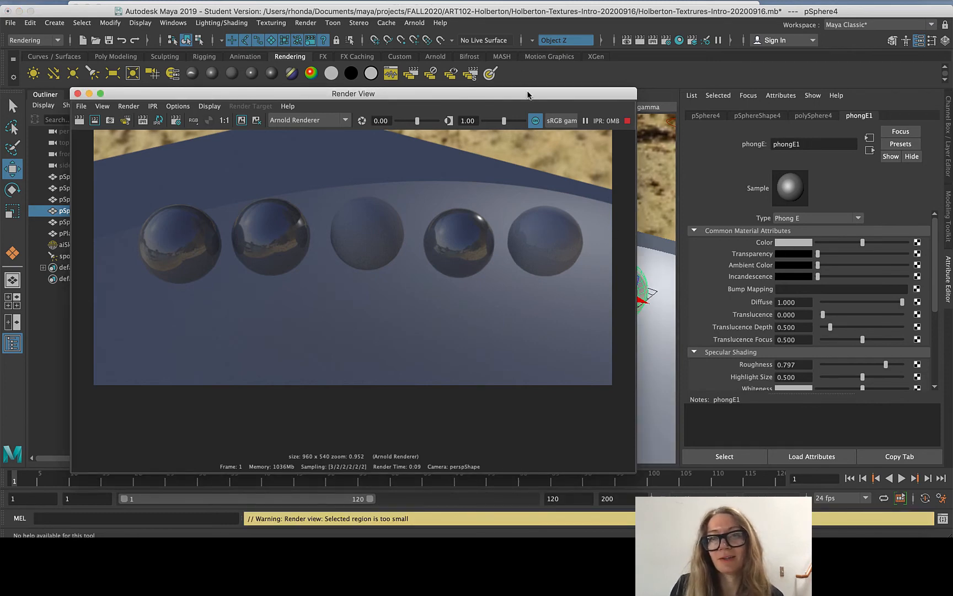
{"action": "left_click_drag", "start_coordinate": [527, 95], "coordinate": [477, 88]}
{"action": "left_click", "coordinate": [793, 242]}
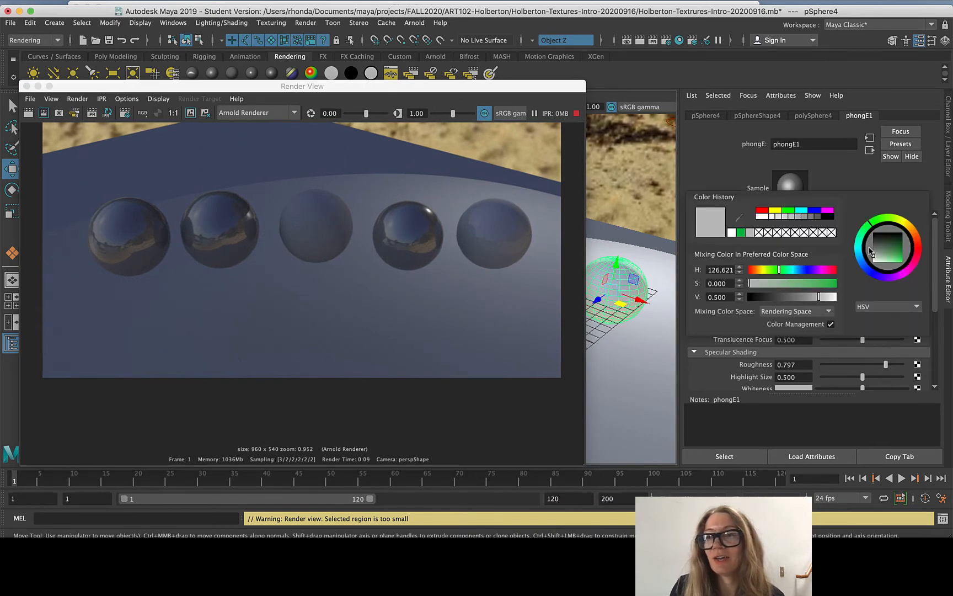
{"action": "left_click_drag", "start_coordinate": [800, 269], "coordinate": [818, 279]}
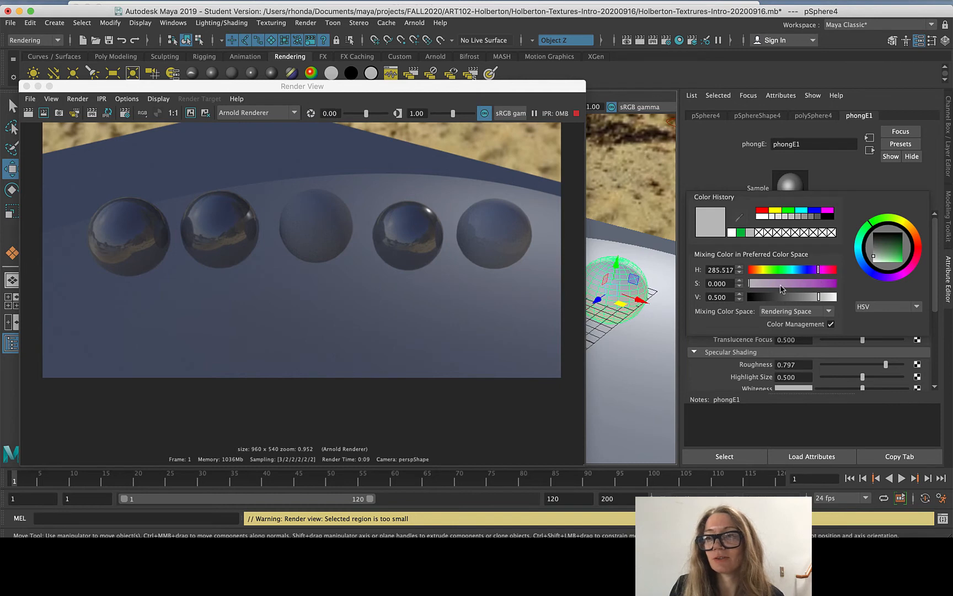
{"action": "left_click_drag", "start_coordinate": [768, 284], "coordinate": [822, 298]}
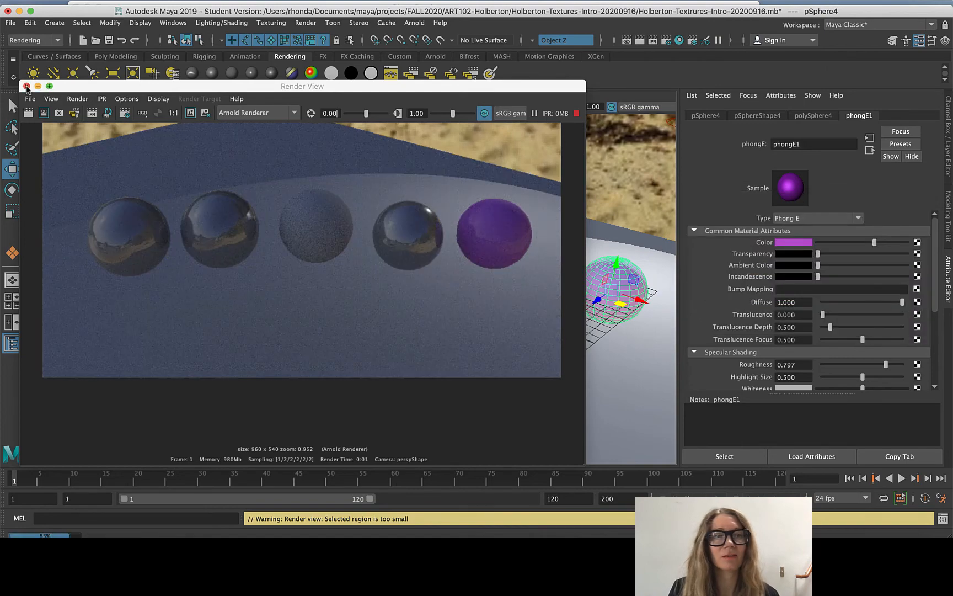
{"action": "left_click", "coordinate": [26, 87]}
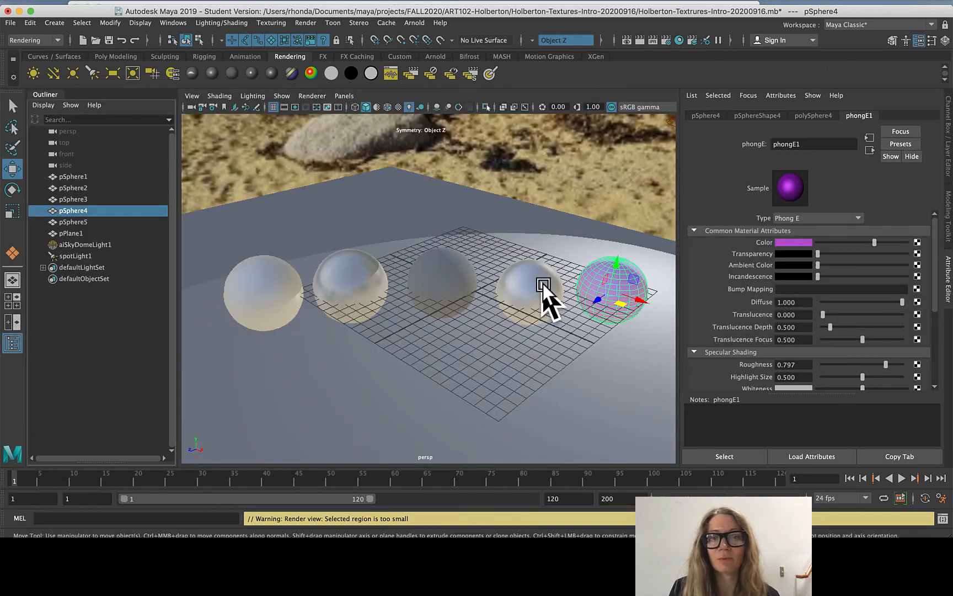
- Map a File texture using secluded_beach.jpg to the Color of the phong1 material on pSphere3
{"action": "left_click", "coordinate": [521, 280]}
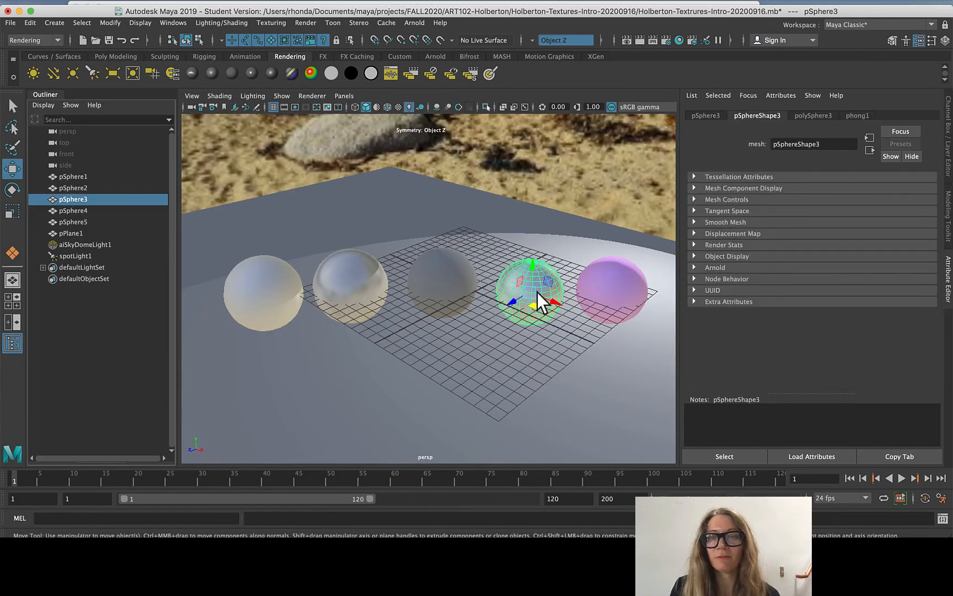
{"action": "left_click", "coordinate": [862, 113]}
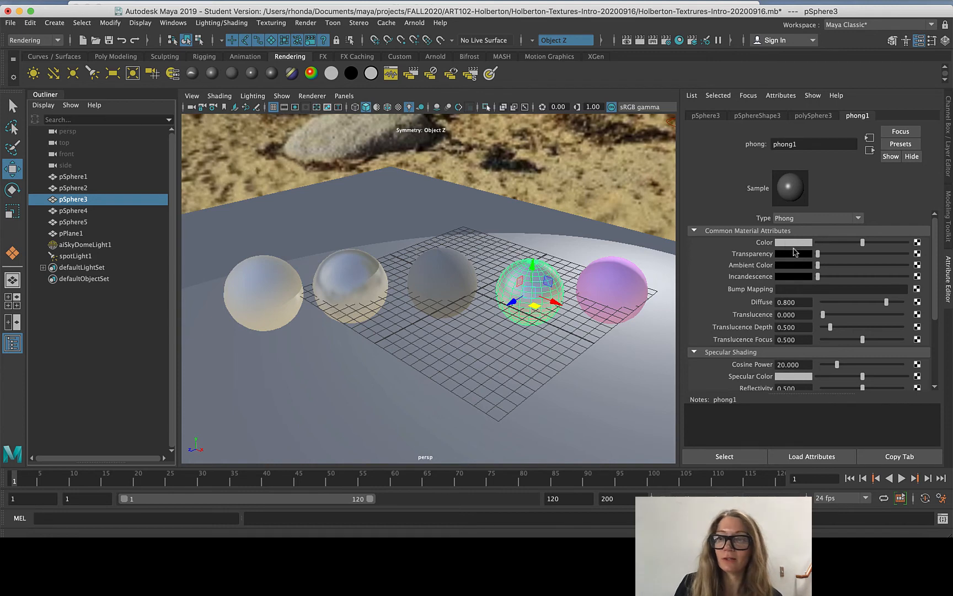
{"action": "left_click", "coordinate": [916, 242]}
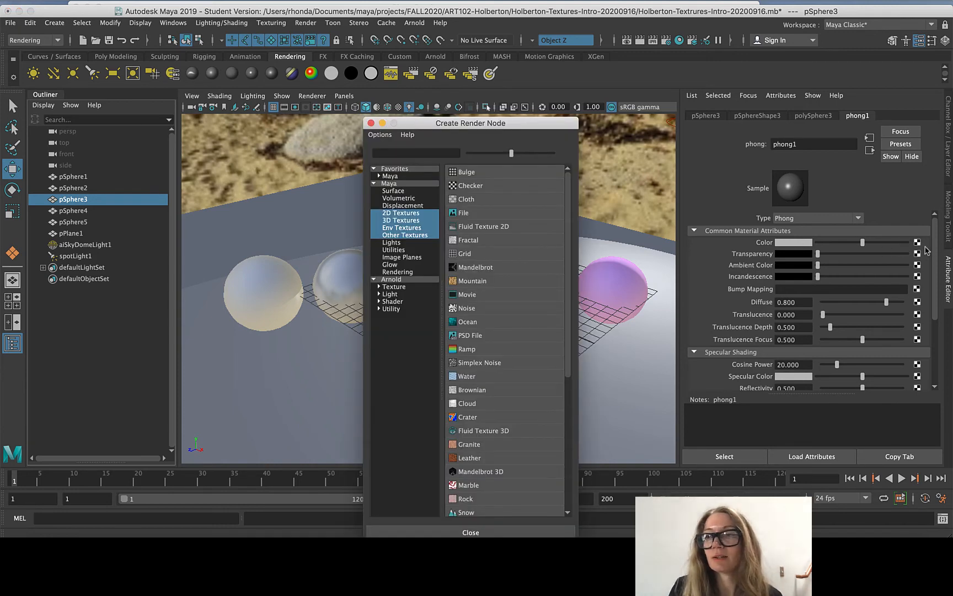
{"action": "left_click", "coordinate": [471, 213]}
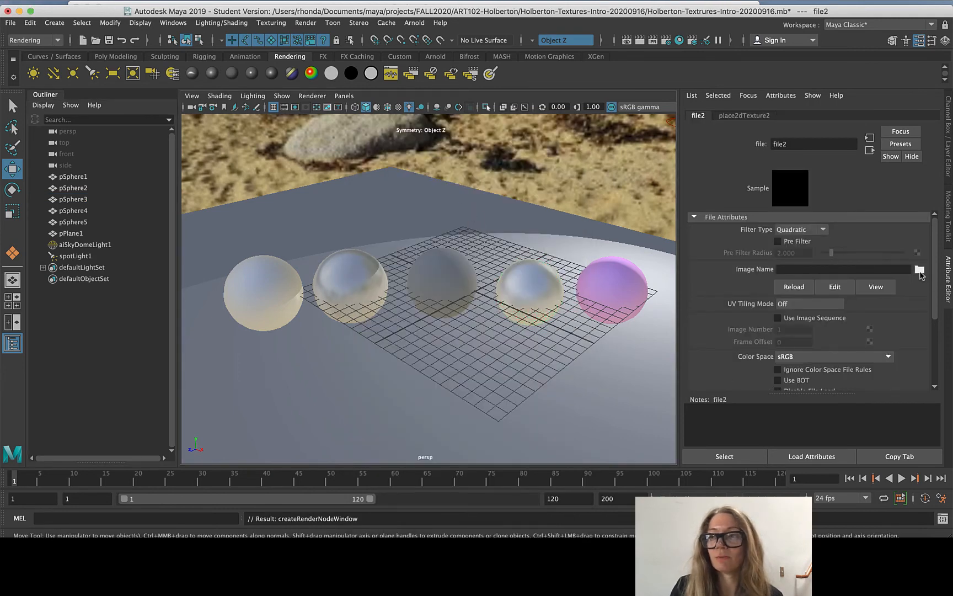
{"action": "left_click", "coordinate": [919, 270]}
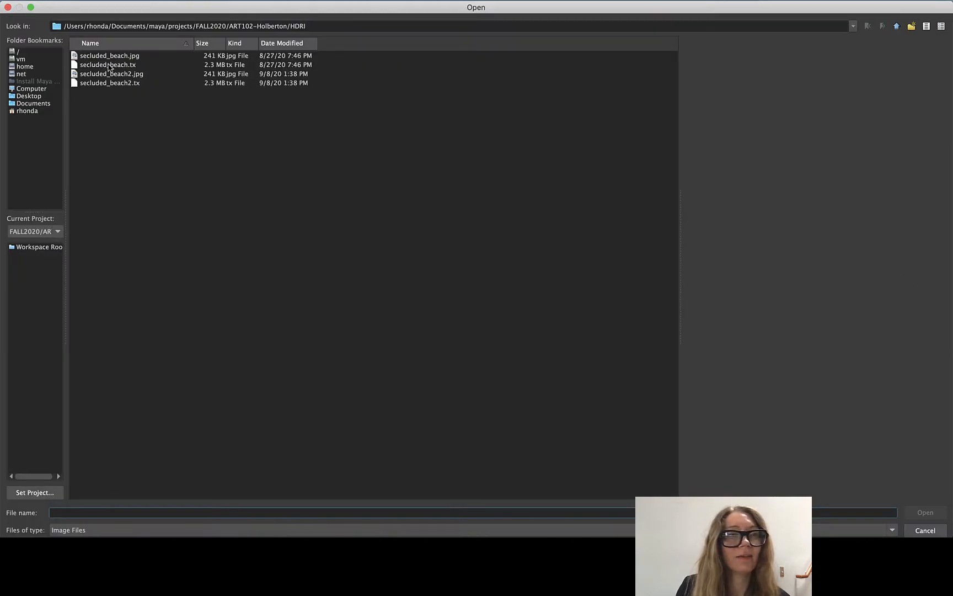
{"action": "left_click", "coordinate": [105, 57]}
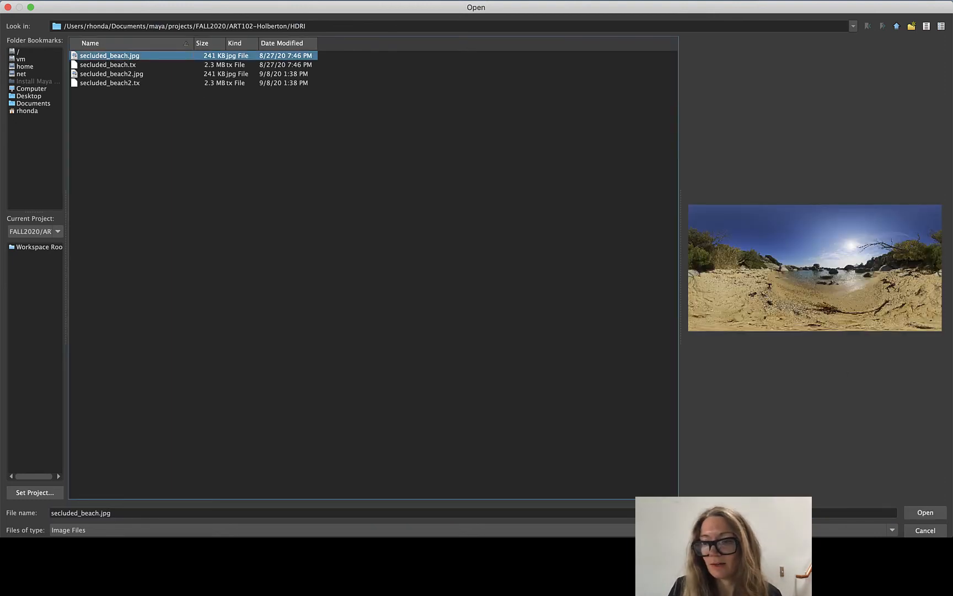
{"action": "left_click", "coordinate": [925, 513]}
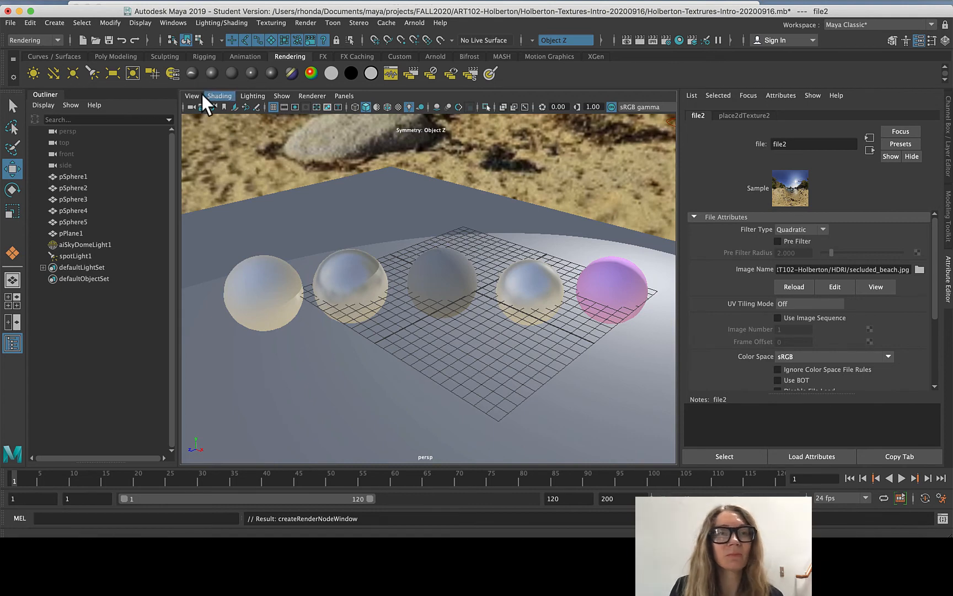
- Enable Hardware Texturing in the perspective view and inspect the beach image on the Phong sphere up close
{"action": "left_click", "coordinate": [219, 96]}
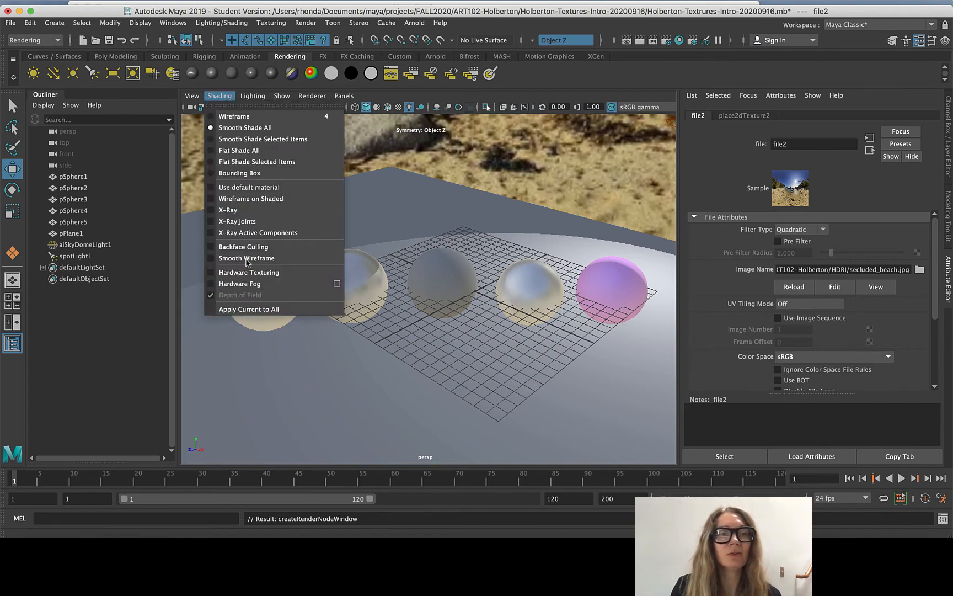
{"action": "left_click", "coordinate": [213, 273]}
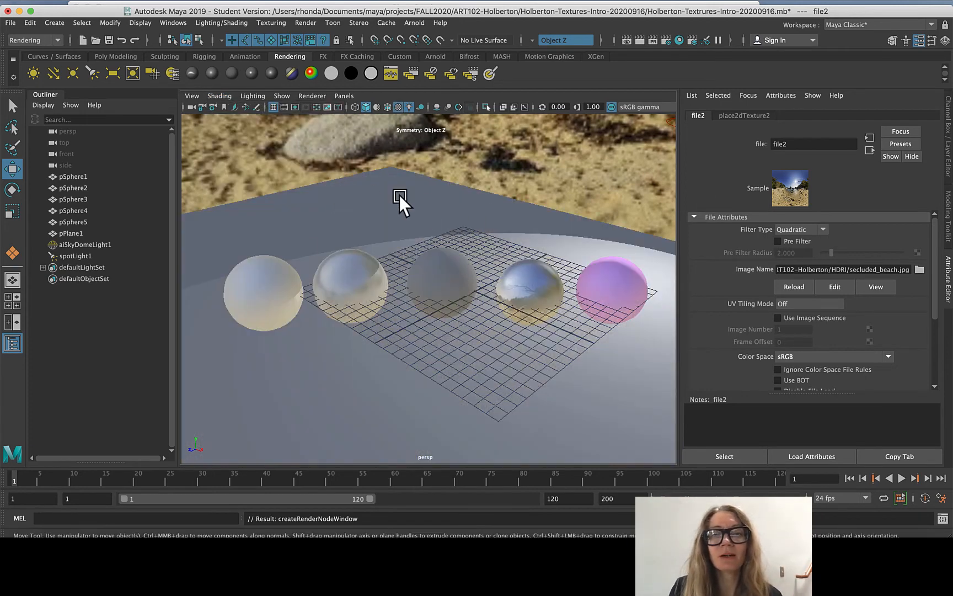
{"action": "scroll", "coordinate": [397, 187], "scroll_direction": "down", "scroll_amount": 5}
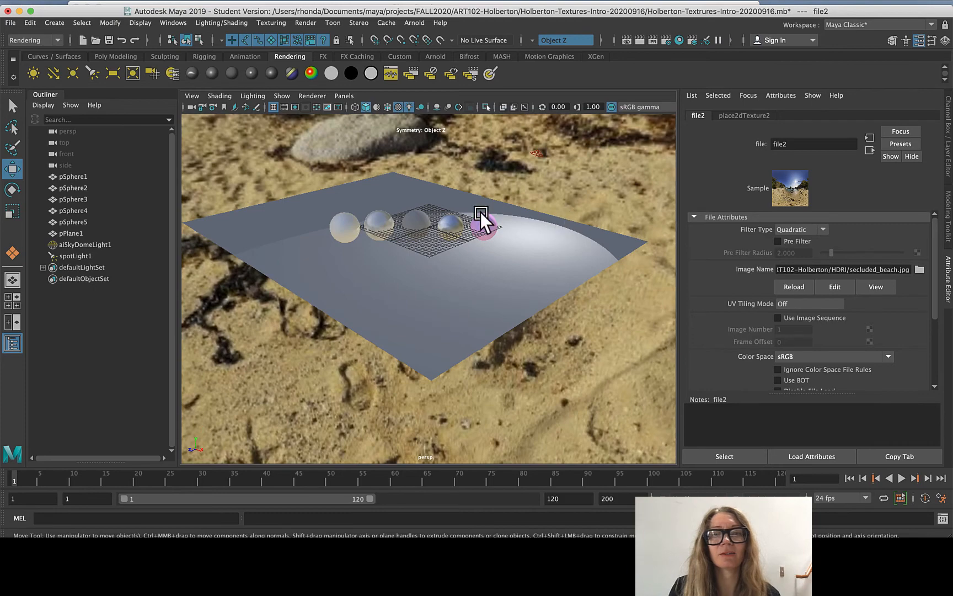
{"action": "scroll", "coordinate": [462, 240], "scroll_direction": "up", "scroll_amount": 5}
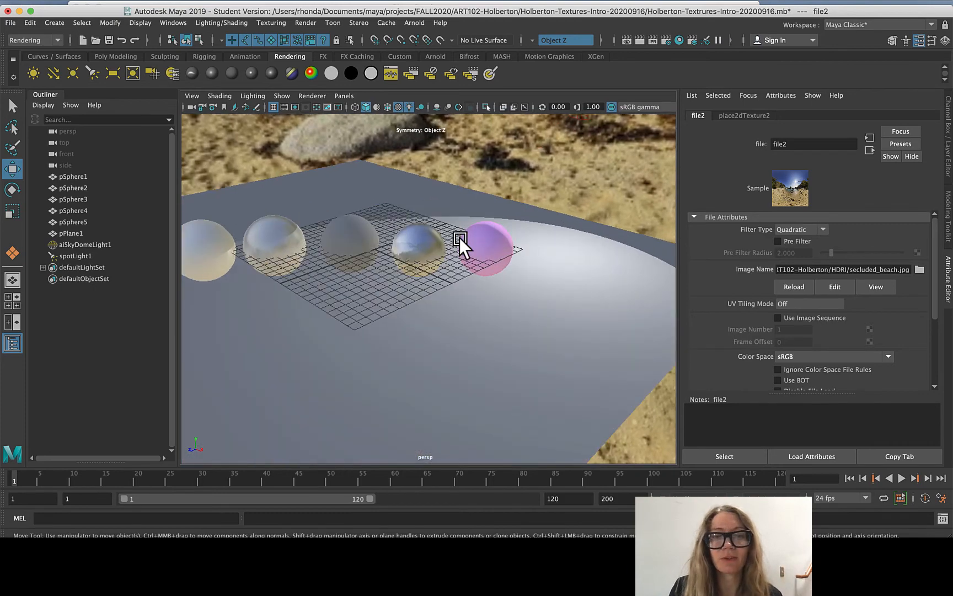
{"action": "scroll", "coordinate": [415, 254], "scroll_direction": "up", "scroll_amount": 10}
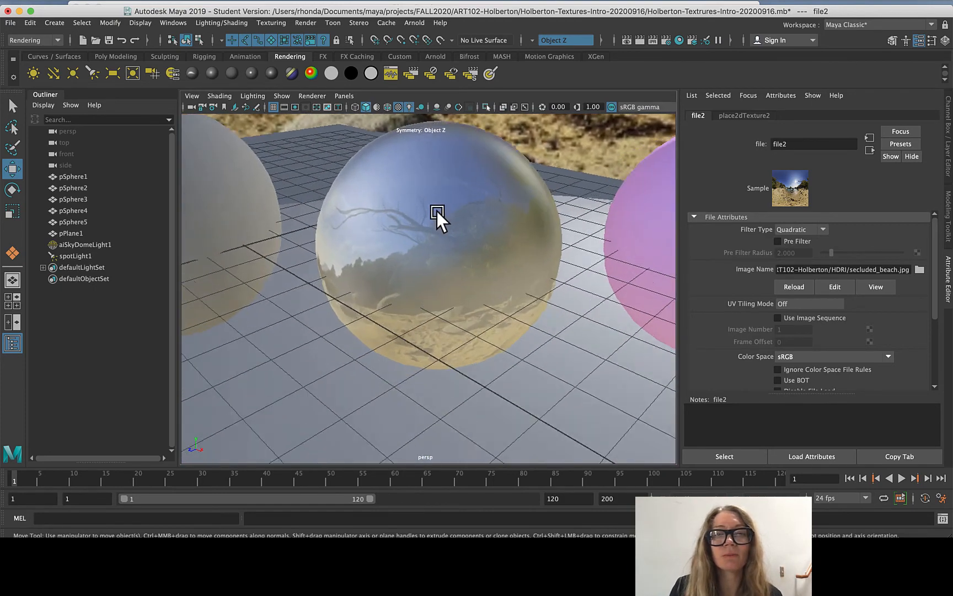
{"action": "scroll", "coordinate": [435, 218], "scroll_direction": "down", "scroll_amount": 8}
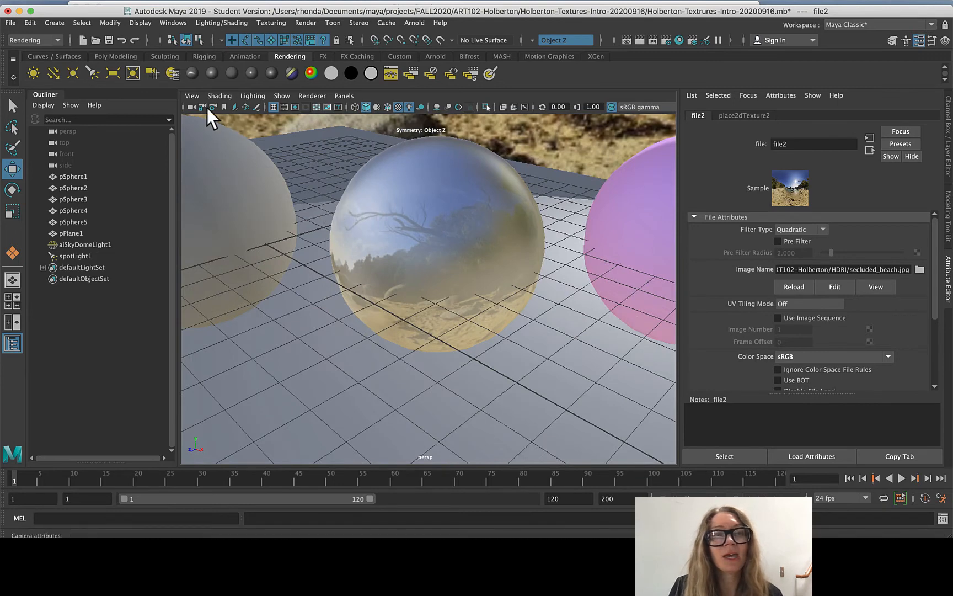
{"action": "left_click", "coordinate": [218, 97]}
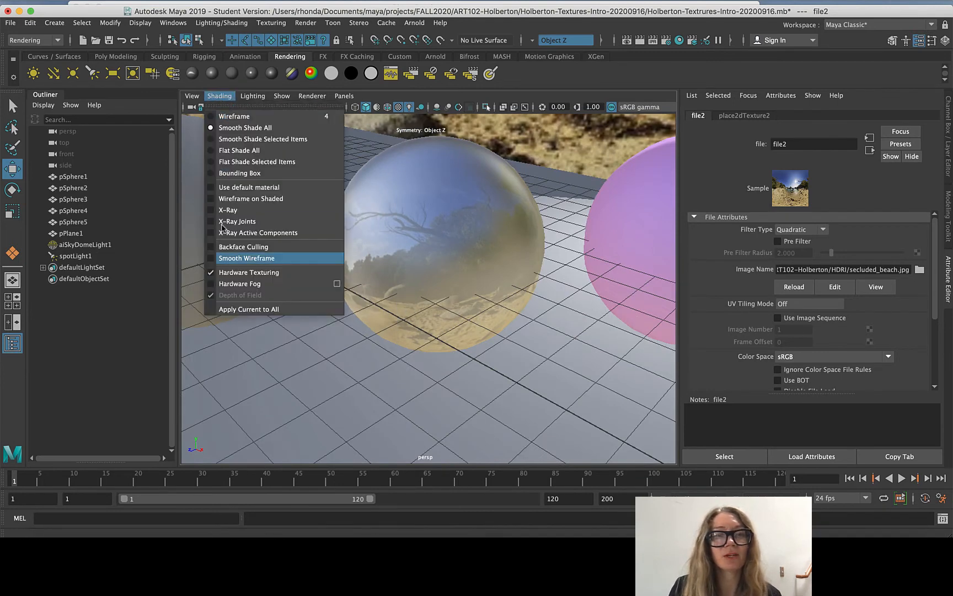
{"action": "left_click", "coordinate": [421, 244]}
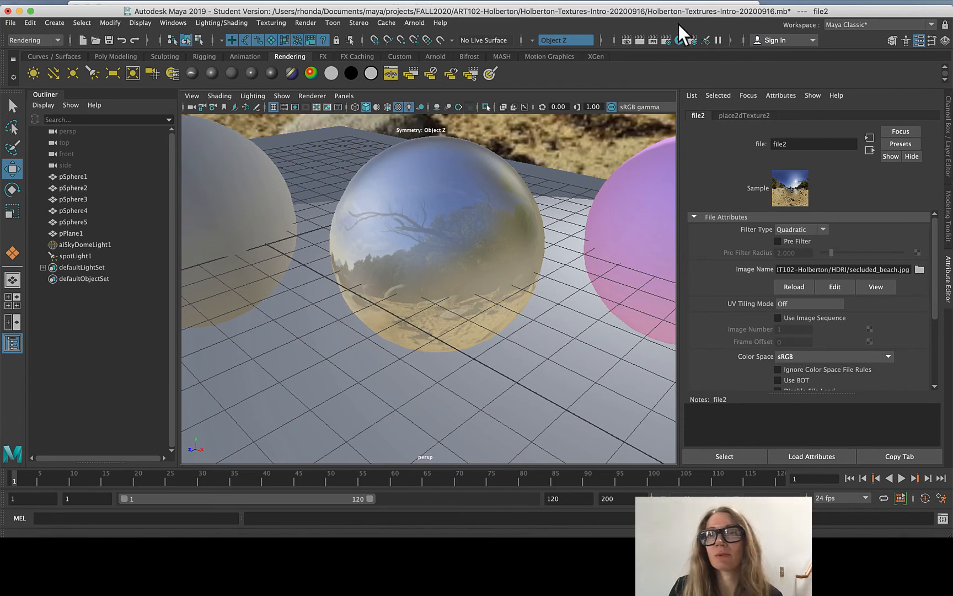
- Render the close-up of the beach-textured sphere with Arnold and move the render window aside to uncover the sphere in the viewport
{"action": "left_click", "coordinate": [654, 40]}
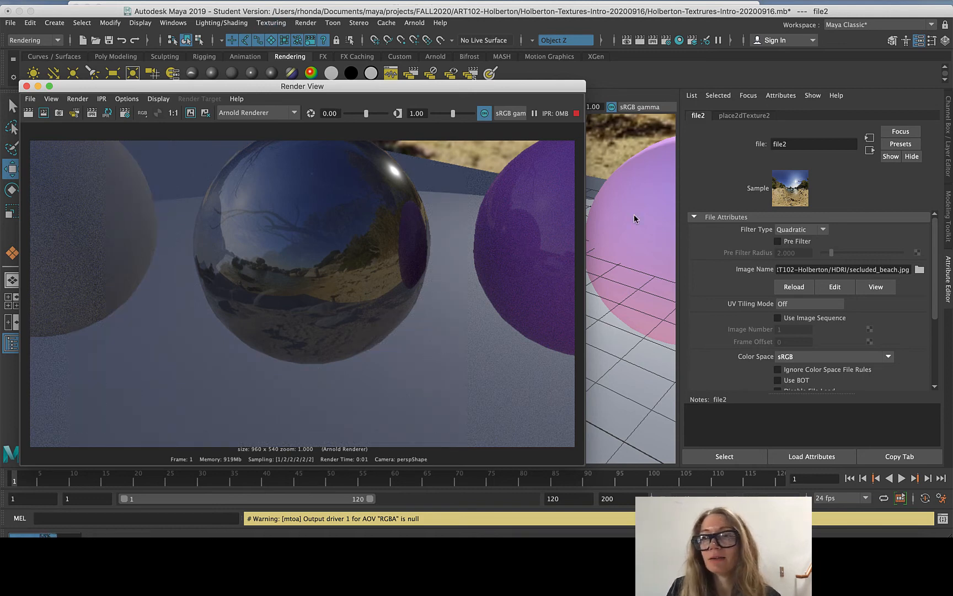
{"action": "left_click_drag", "start_coordinate": [519, 88], "coordinate": [331, 51]}
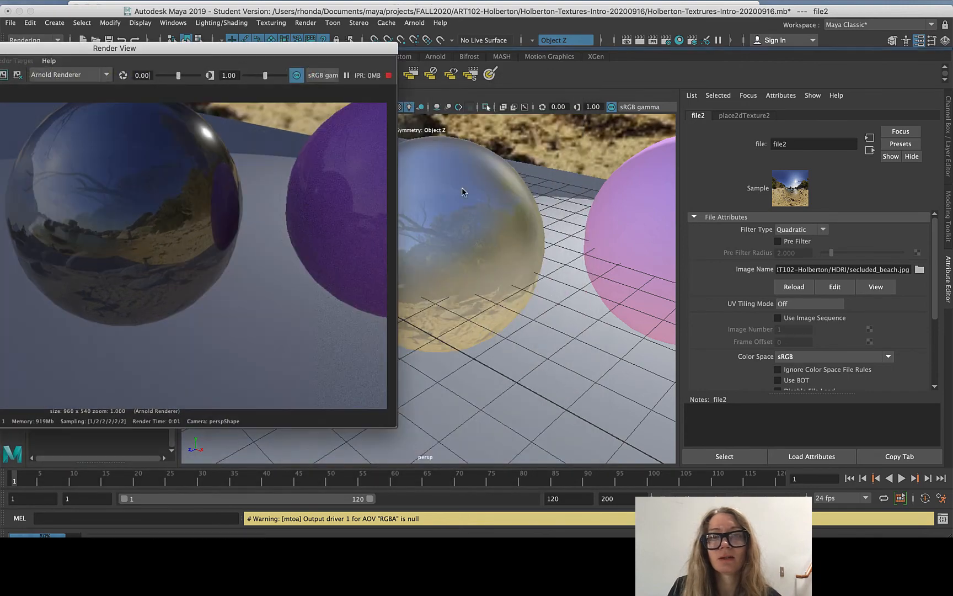
- Set the phong1 material's Reflectivity to 0.101 and darken its Specular Color, repositioning the render window to show the whole image
{"action": "left_click", "coordinate": [497, 212]}
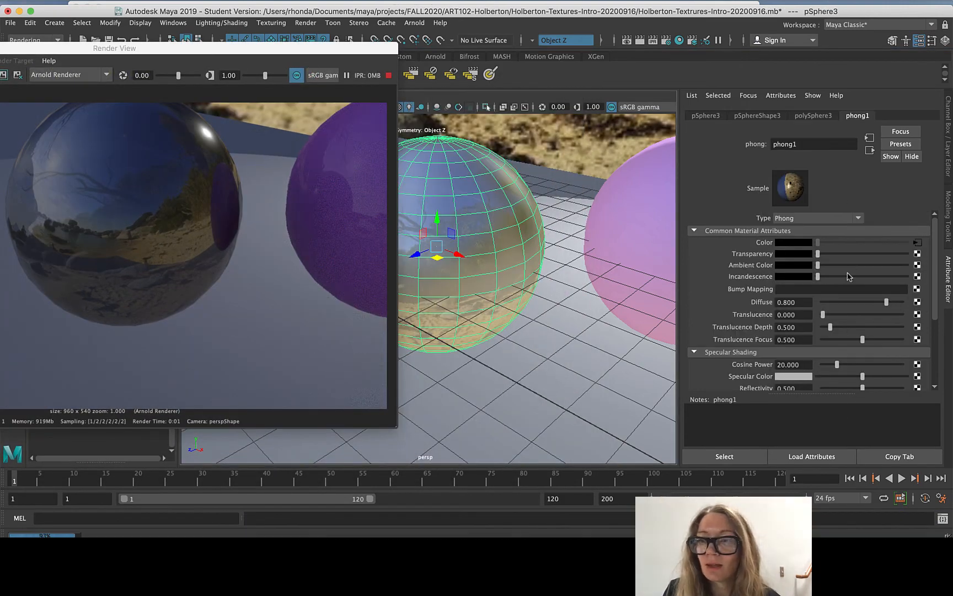
{"action": "scroll", "coordinate": [849, 276], "scroll_direction": "down", "scroll_amount": 3}
{"action": "scroll", "coordinate": [864, 286], "scroll_direction": "down", "scroll_amount": 1}
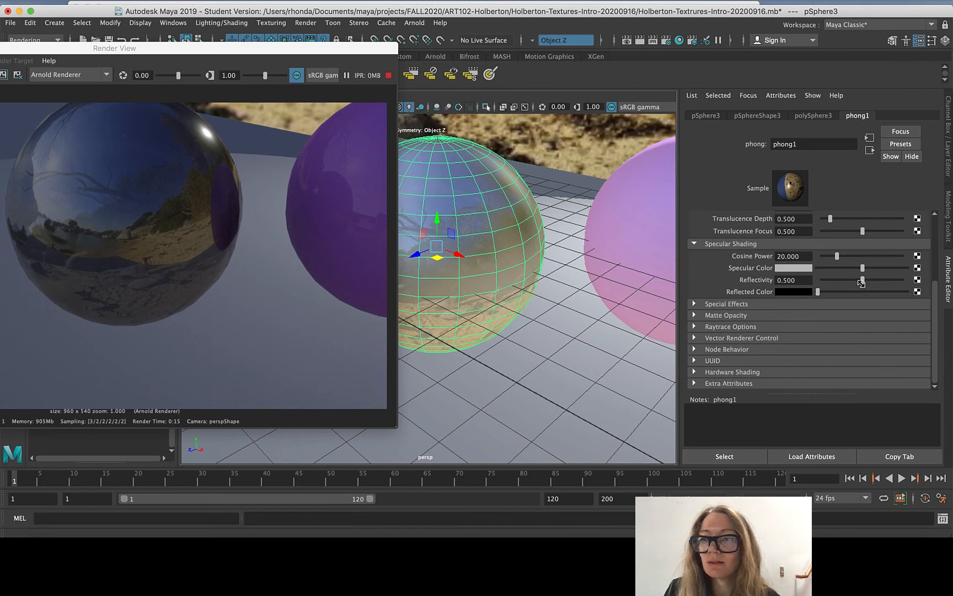
{"action": "left_click_drag", "start_coordinate": [862, 280], "coordinate": [830, 281]}
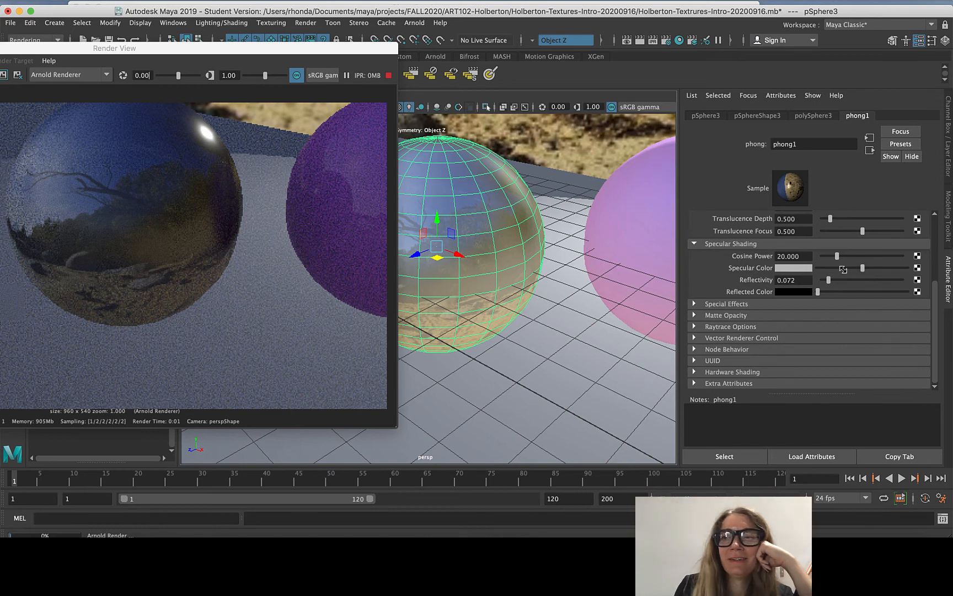
{"action": "left_click_drag", "start_coordinate": [291, 55], "coordinate": [427, 71]}
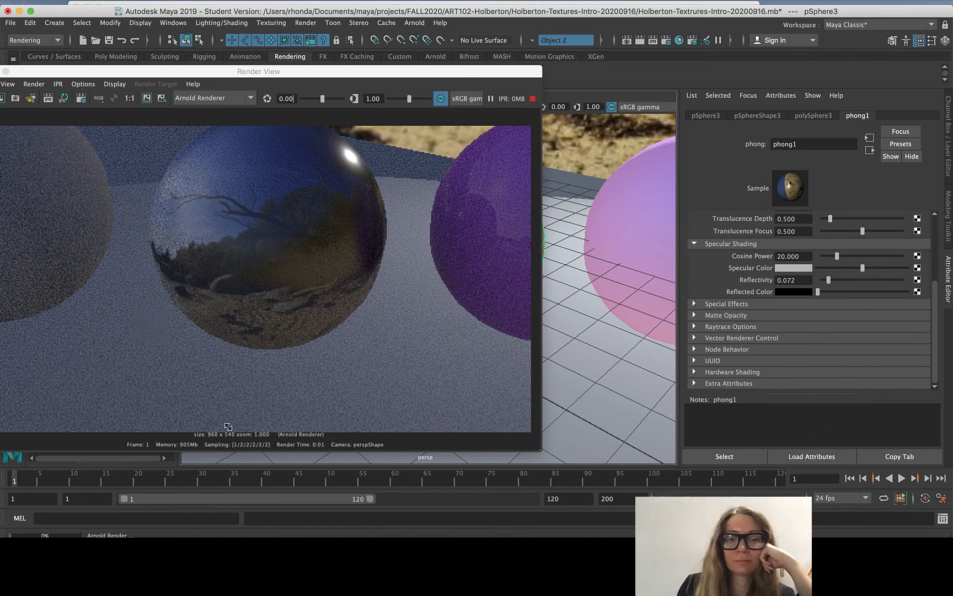
{"action": "left_click_drag", "start_coordinate": [155, 73], "coordinate": [253, 77]}
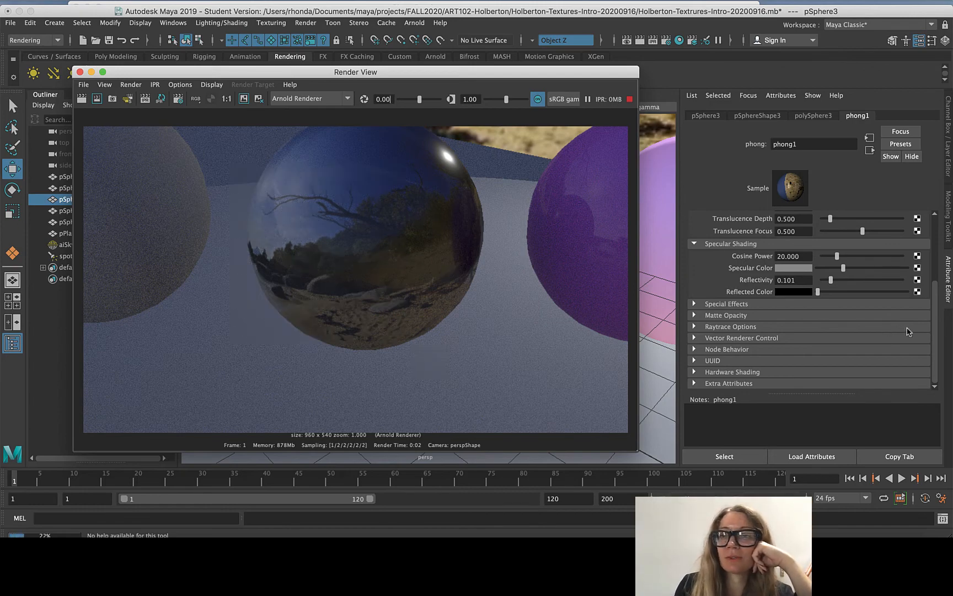
- Continue past the student version save notice and set the phong1 material's Diffuse to 0.971
{"action": "scroll", "coordinate": [846, 287], "scroll_direction": "up", "scroll_amount": 4}
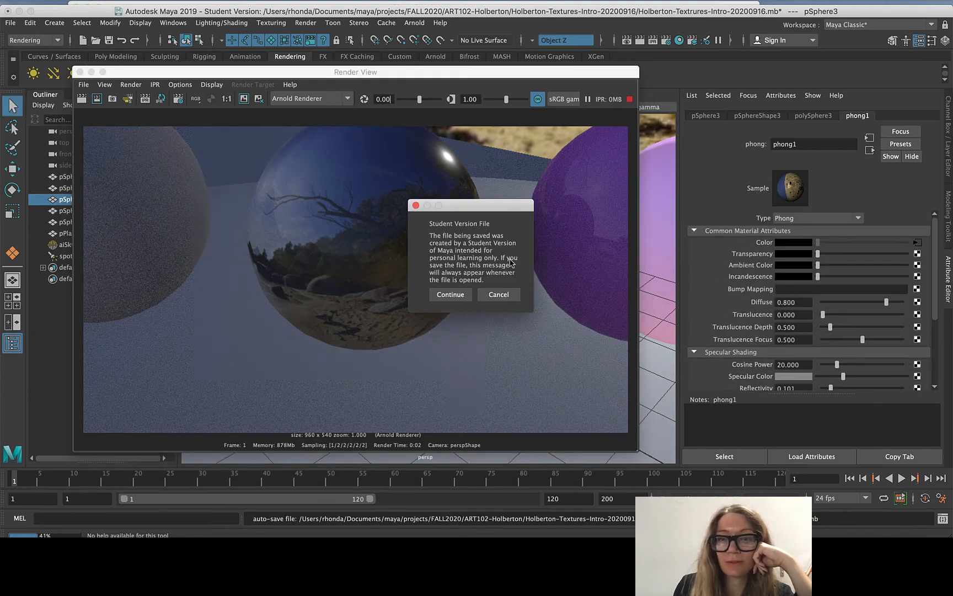
{"action": "left_click", "coordinate": [450, 295]}
{"action": "scroll", "coordinate": [818, 290], "scroll_direction": "down", "scroll_amount": 2}
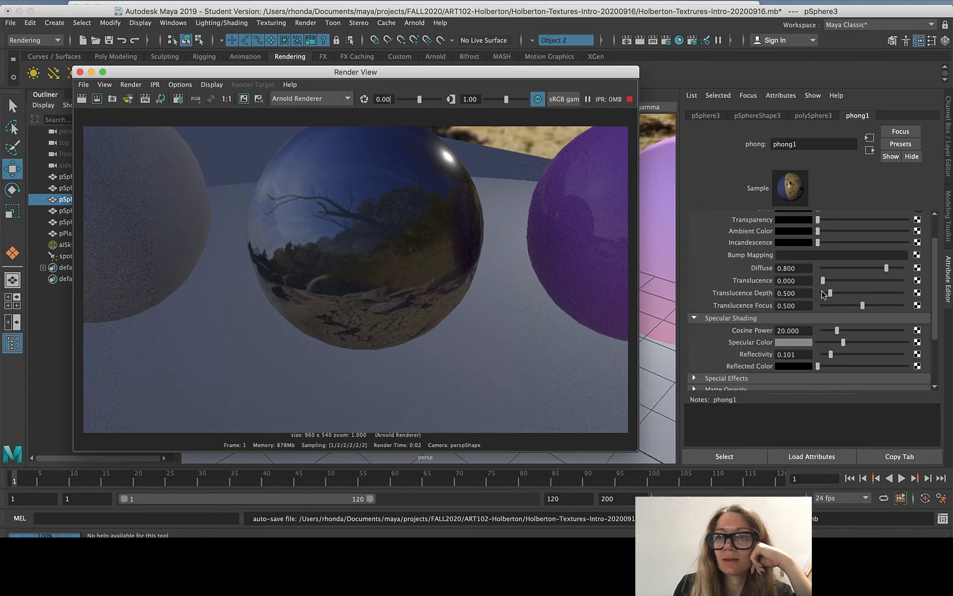
{"action": "left_click", "coordinate": [884, 266]}
{"action": "left_click_drag", "start_coordinate": [883, 264], "coordinate": [897, 263]}
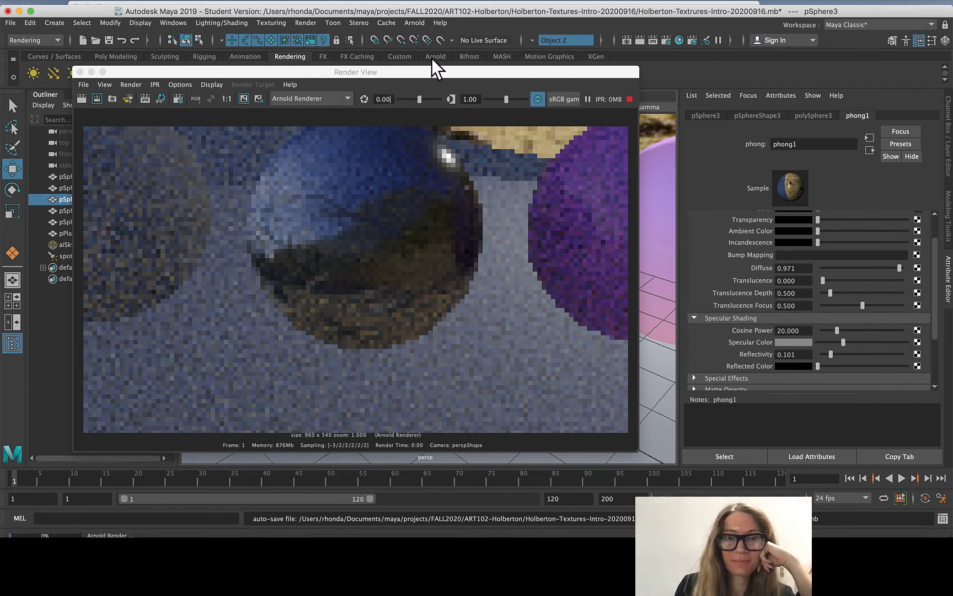
{"action": "mouse_move", "coordinate": [431, 59]}
{"action": "left_mouse_down"}
{"action": "mouse_move", "coordinate": [440, 78]}
{"action": "mouse_move", "coordinate": [439, 68]}
{"action": "left_mouse_up"}
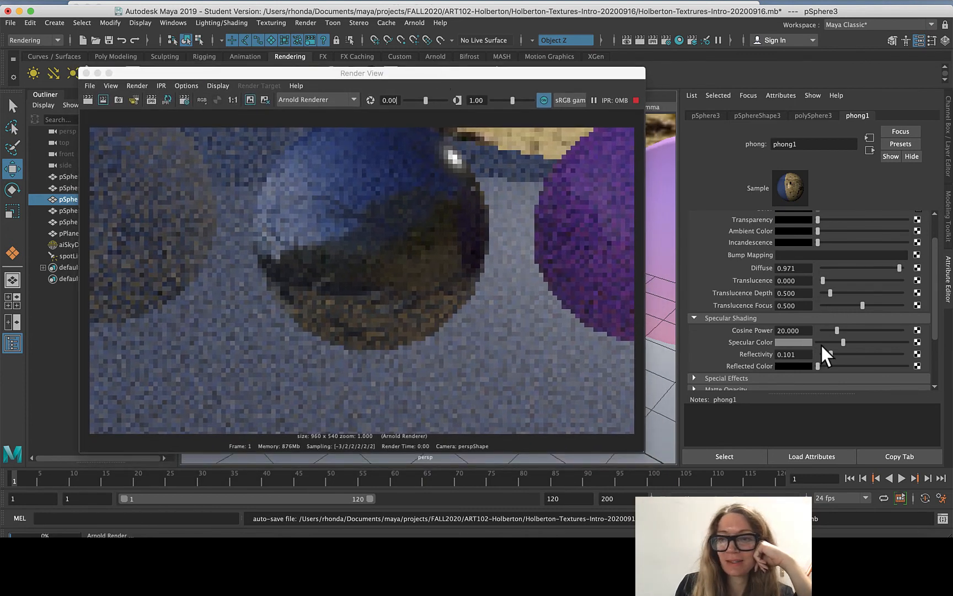
- Raise the phong1 material's Diffuse to 1.000 and review its Common Material and Specular Shading attributes
{"action": "scroll", "coordinate": [819, 343], "scroll_direction": "down", "scroll_amount": 5}
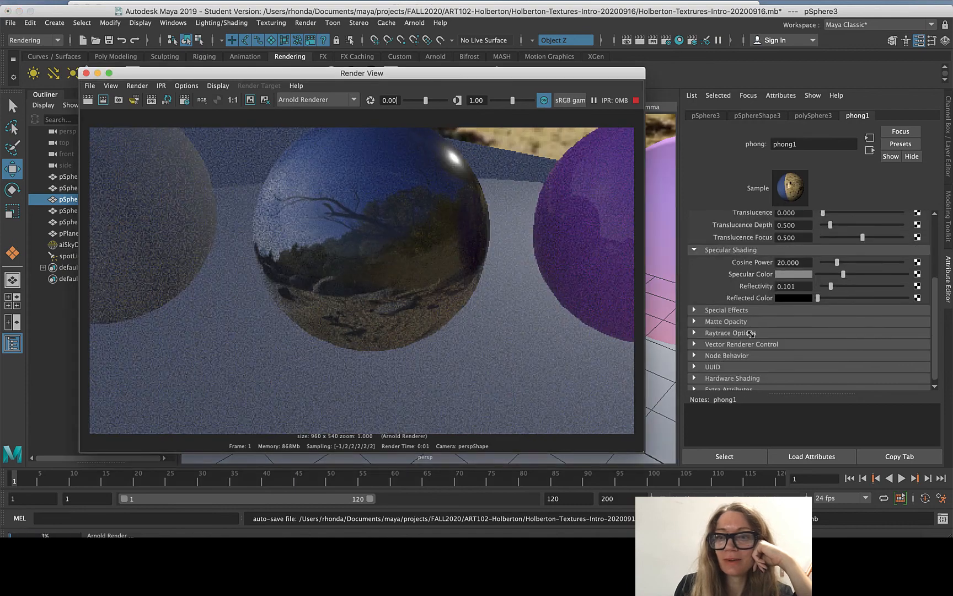
{"action": "scroll", "coordinate": [807, 301], "scroll_direction": "up", "scroll_amount": 7}
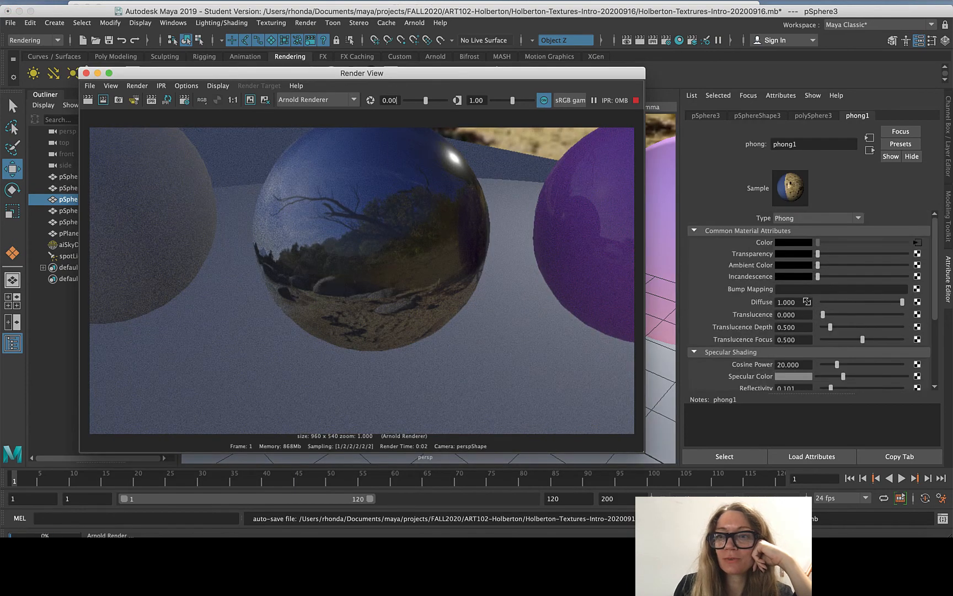
{"action": "scroll", "coordinate": [789, 331], "scroll_direction": "down", "scroll_amount": 7}
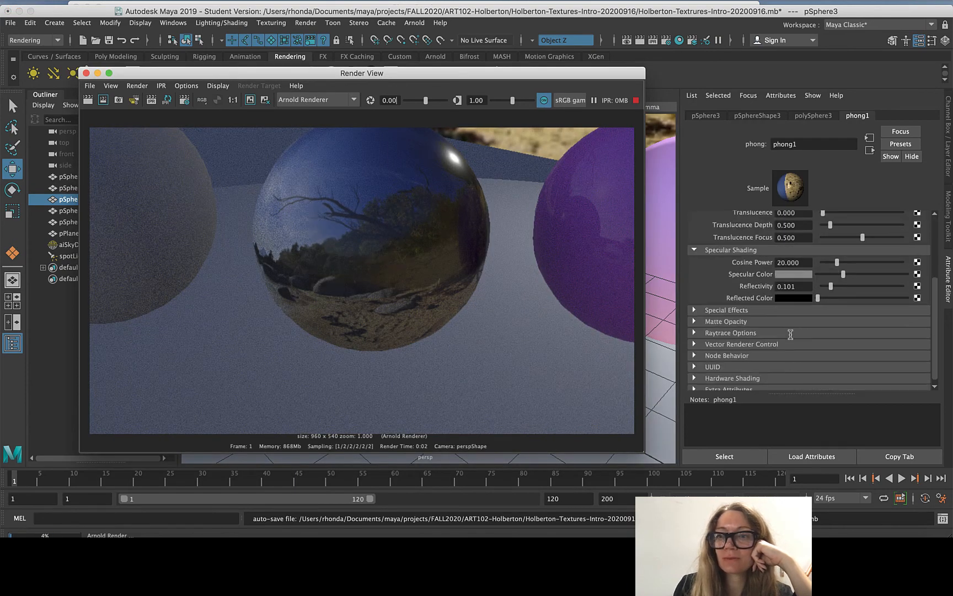
{"action": "scroll", "coordinate": [791, 334], "scroll_direction": "up", "scroll_amount": 7}
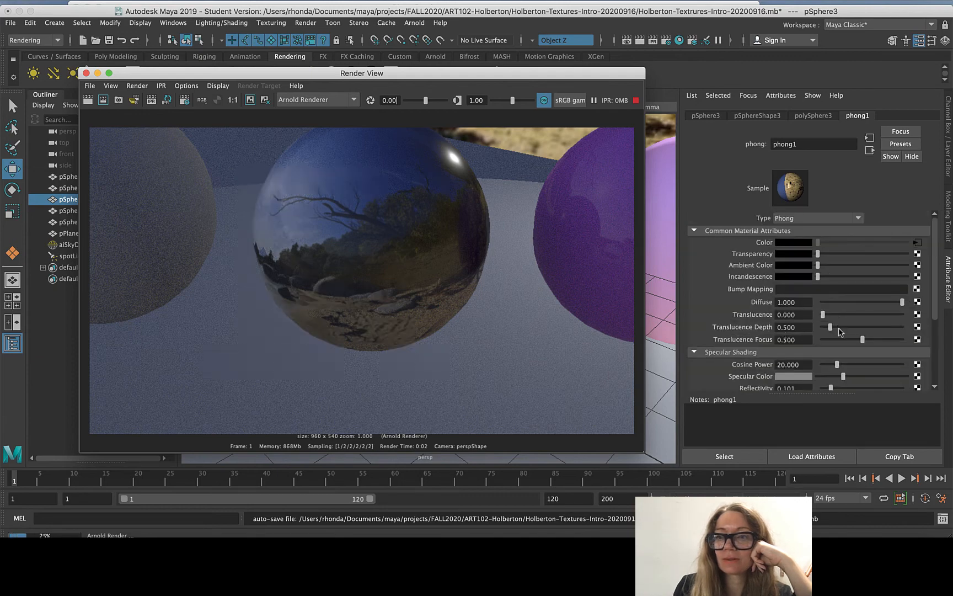
{"action": "scroll", "coordinate": [839, 332], "scroll_direction": "down", "scroll_amount": 5}
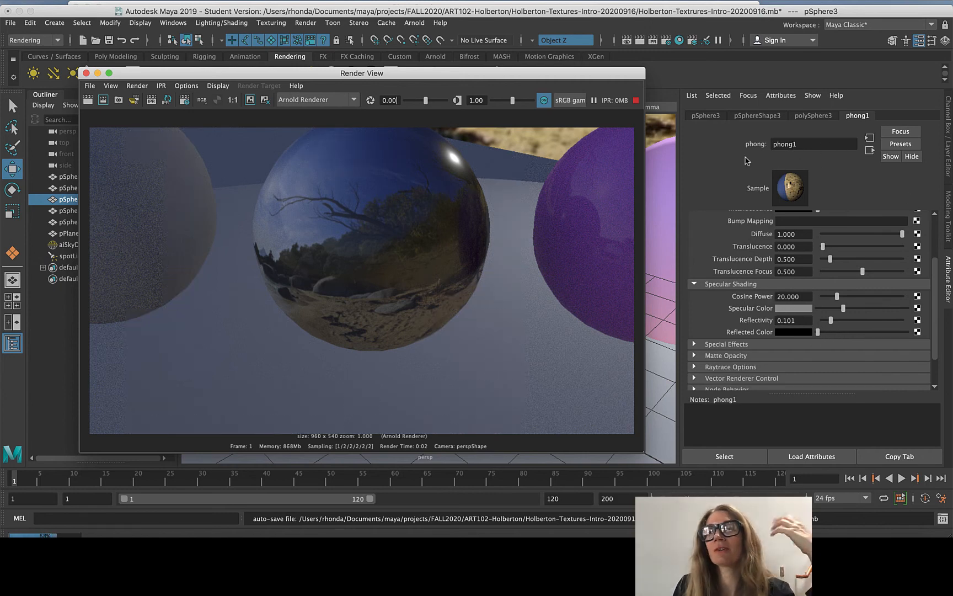
- Close the render window, select pSphere1 and examine its Blinn material's common and specular attributes
{"action": "scroll", "coordinate": [433, 237], "scroll_direction": "down", "scroll_amount": 5}
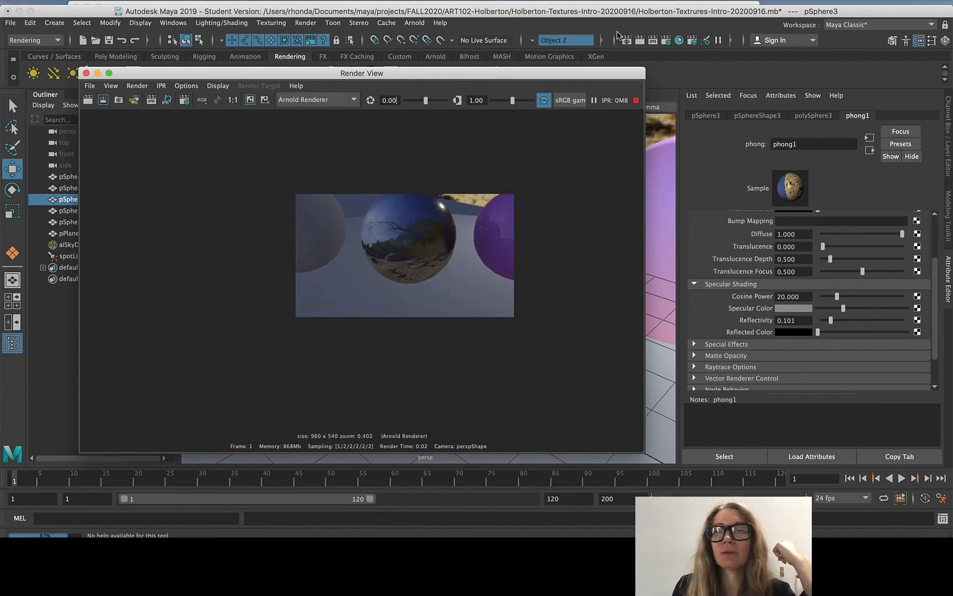
{"action": "left_click_drag", "start_coordinate": [386, 73], "coordinate": [412, 105]}
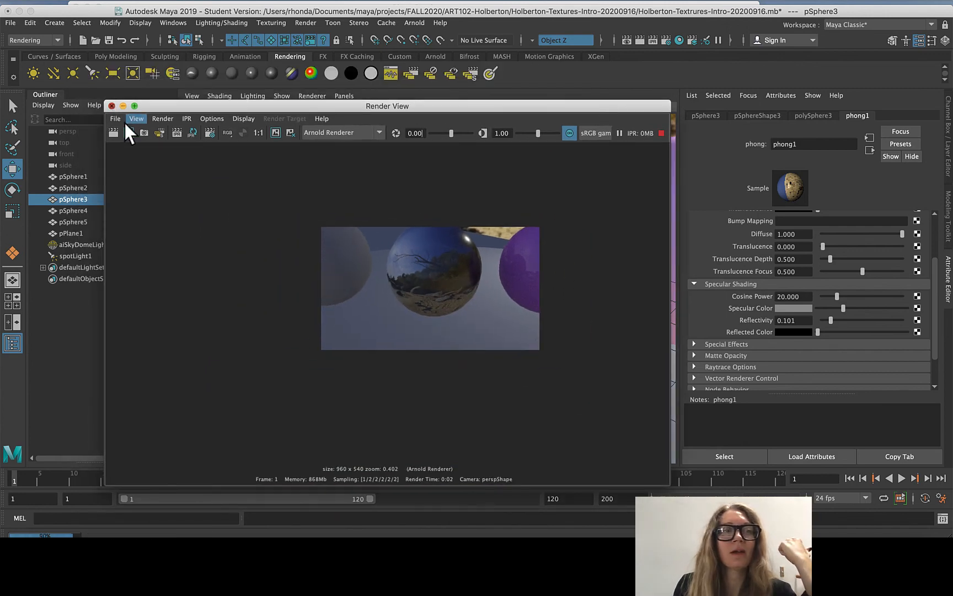
{"action": "left_click", "coordinate": [112, 106]}
{"action": "scroll", "coordinate": [471, 291], "scroll_direction": "down", "scroll_amount": 10}
{"action": "scroll", "coordinate": [346, 280], "scroll_direction": "up", "scroll_amount": 8}
{"action": "left_click", "coordinate": [452, 288]}
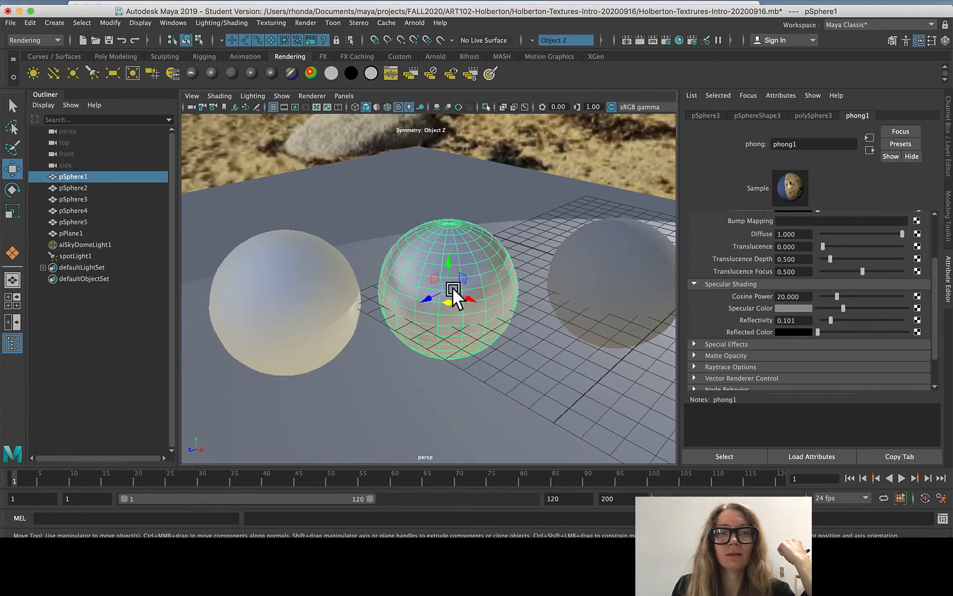
{"action": "left_click", "coordinate": [854, 116]}
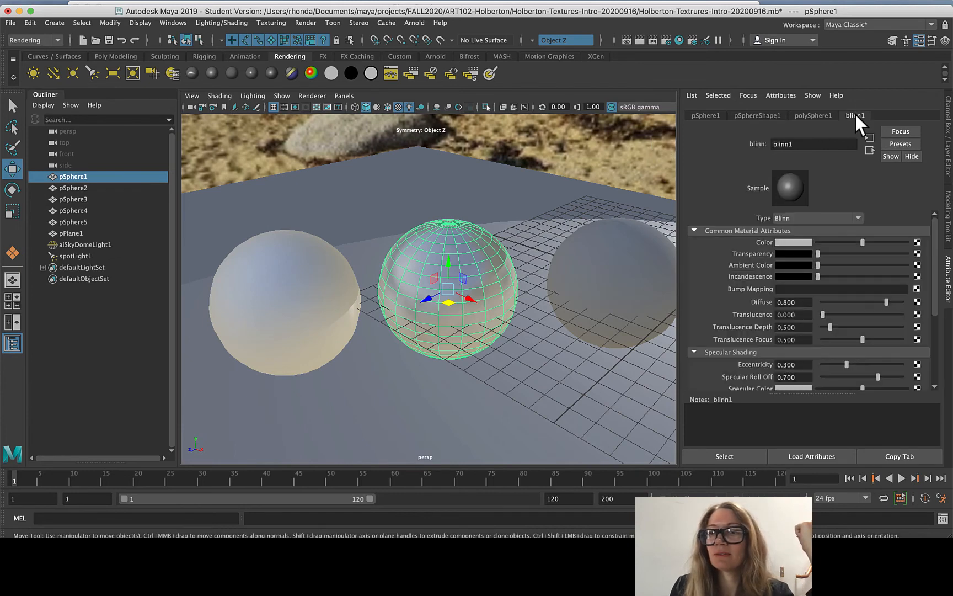
{"action": "scroll", "coordinate": [770, 312], "scroll_direction": "down", "scroll_amount": 3}
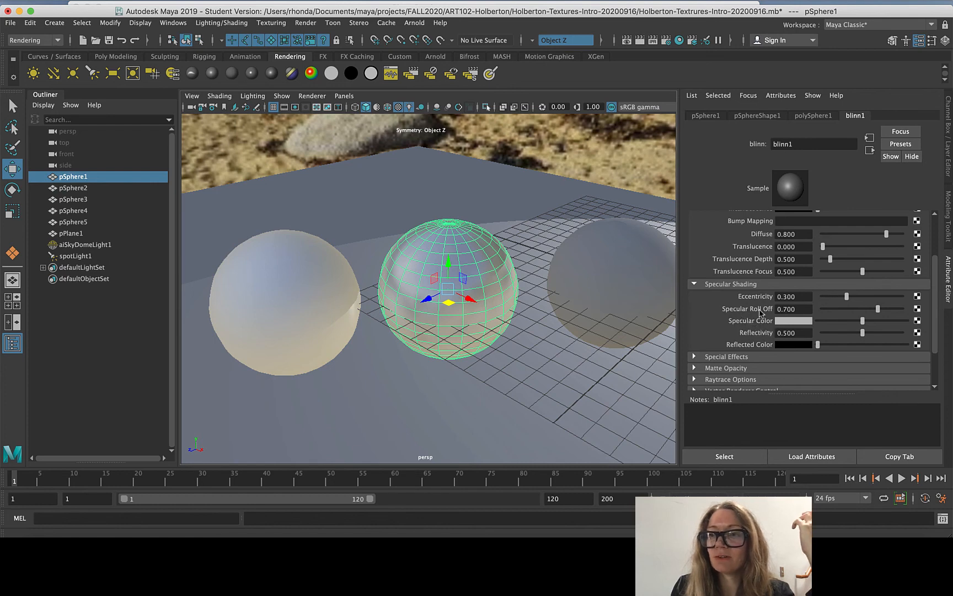
{"action": "scroll", "coordinate": [808, 283], "scroll_direction": "up", "scroll_amount": 3}
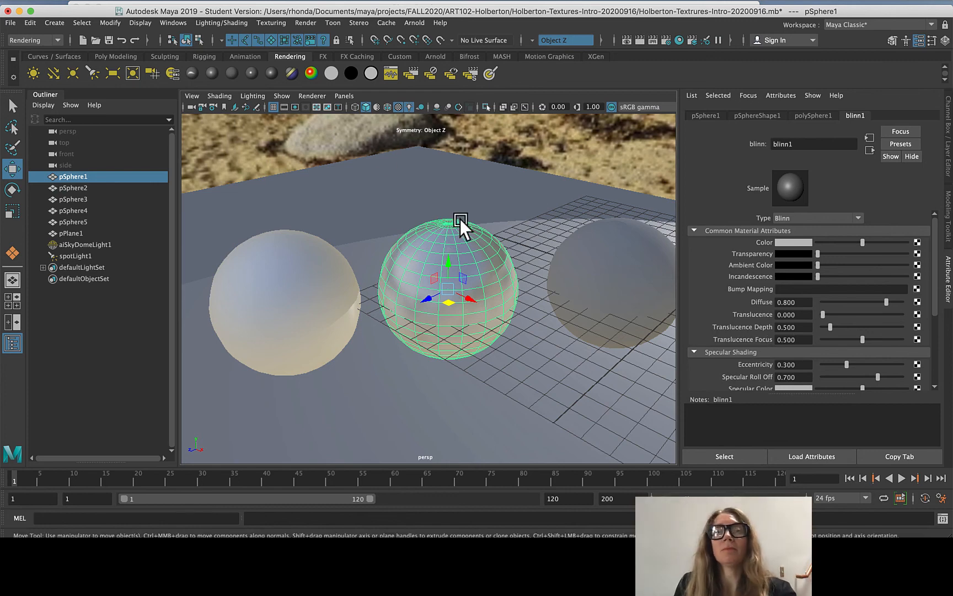
- Raise the Transparency of the anisotropic1 material on pSphere2 to light grey
{"action": "scroll", "coordinate": [449, 309], "scroll_direction": "down", "scroll_amount": 5}
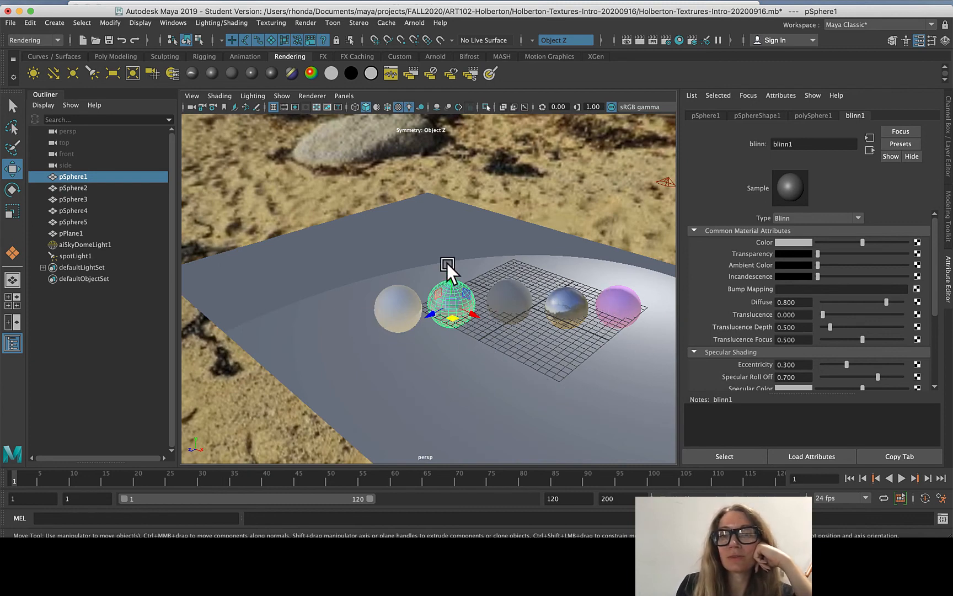
{"action": "left_click", "coordinate": [406, 307]}
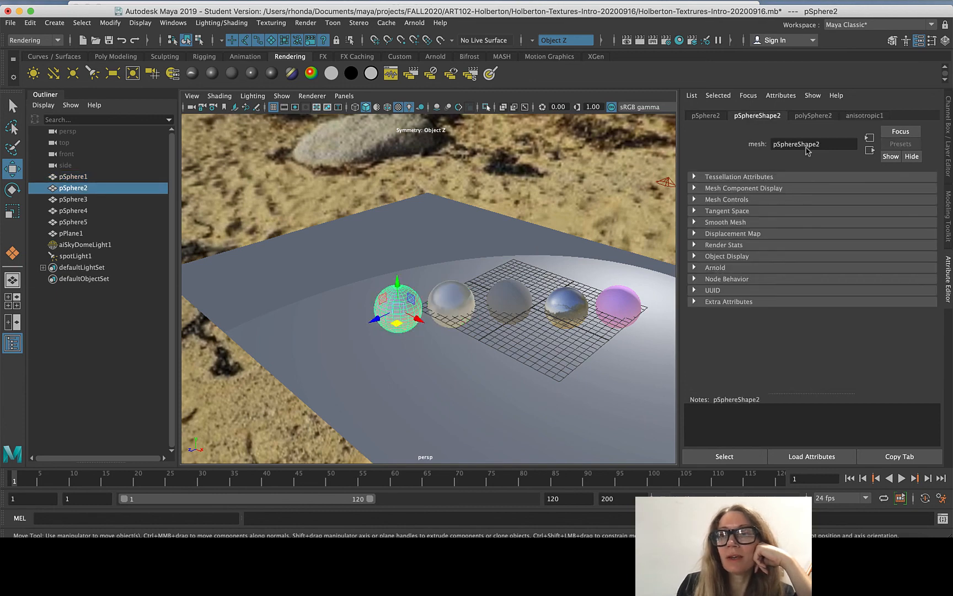
{"action": "left_click", "coordinate": [866, 116]}
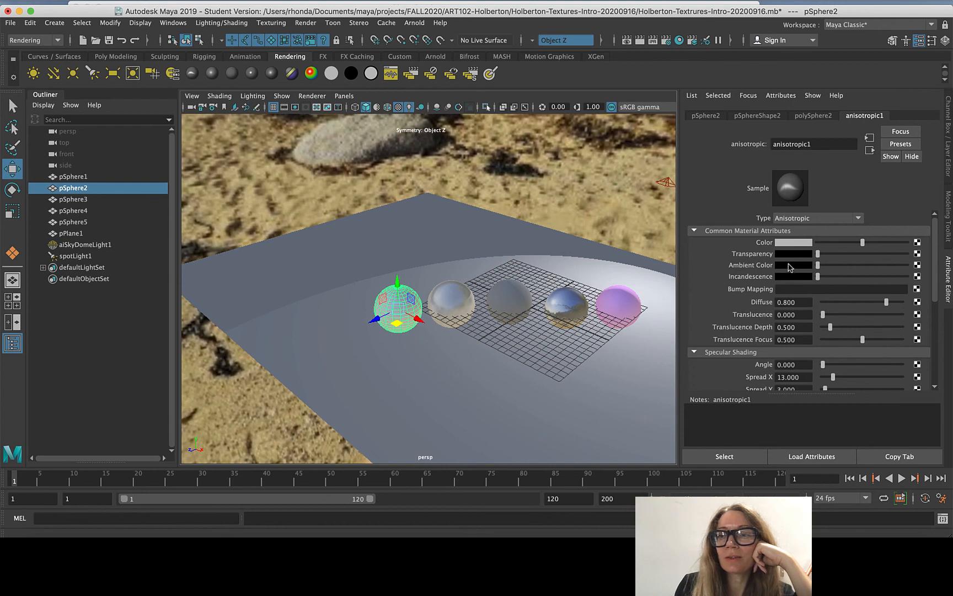
{"action": "left_click_drag", "start_coordinate": [817, 257], "coordinate": [868, 258]}
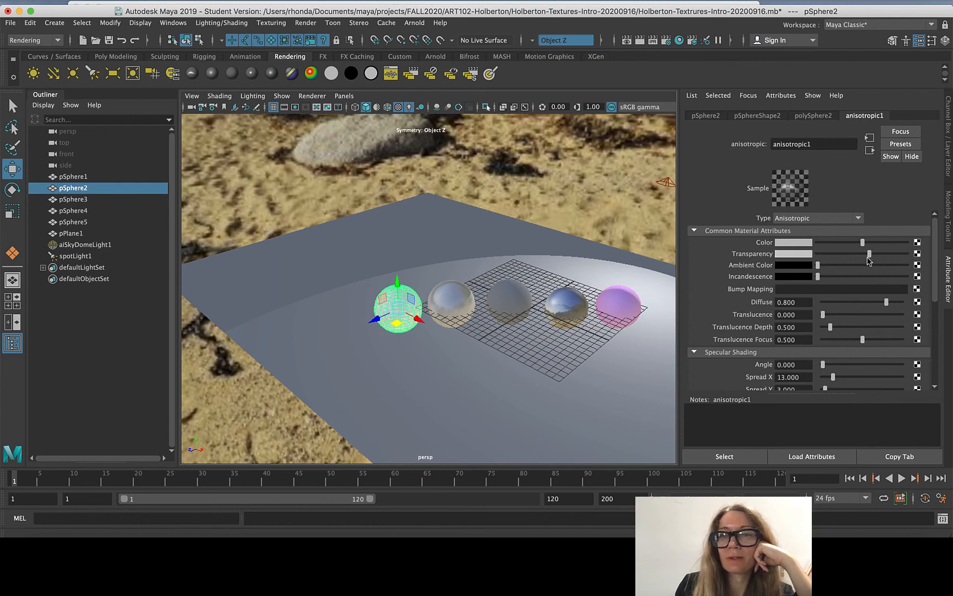
- Lower the ground plane pPlane1 well below the spheres and check the view with an Arnold render
{"action": "scroll", "coordinate": [390, 313], "scroll_direction": "up", "scroll_amount": 10}
{"action": "scroll", "coordinate": [395, 316], "scroll_direction": "down", "scroll_amount": 5}
{"action": "left_click", "coordinate": [445, 378]}
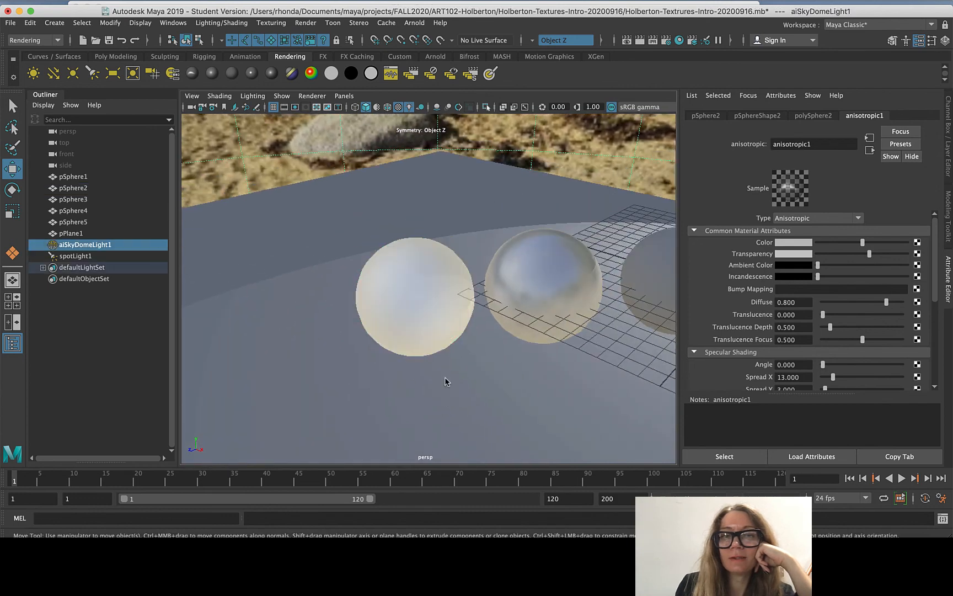
{"action": "left_click", "coordinate": [472, 205]}
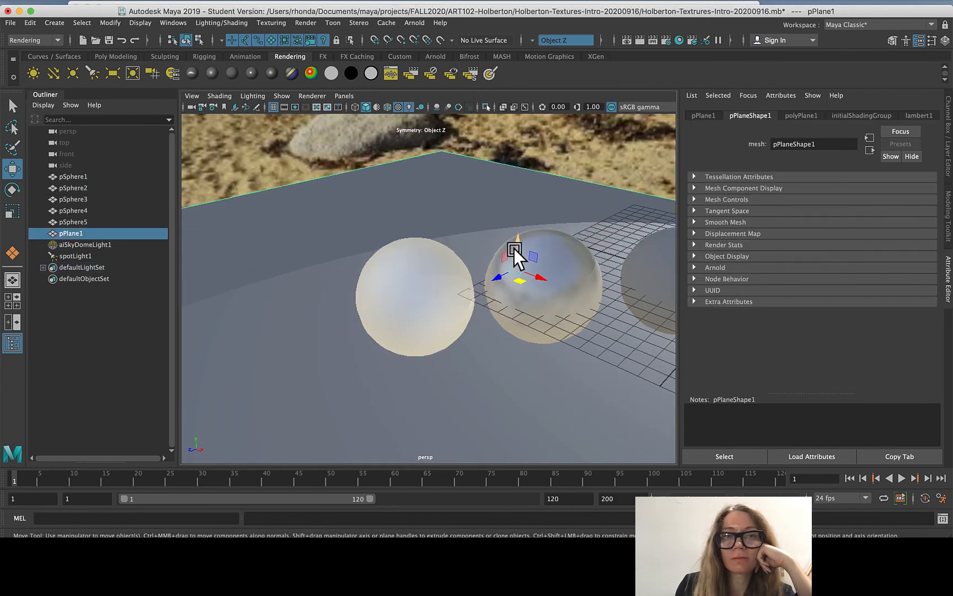
{"action": "left_click_drag", "start_coordinate": [514, 250], "coordinate": [502, 492]}
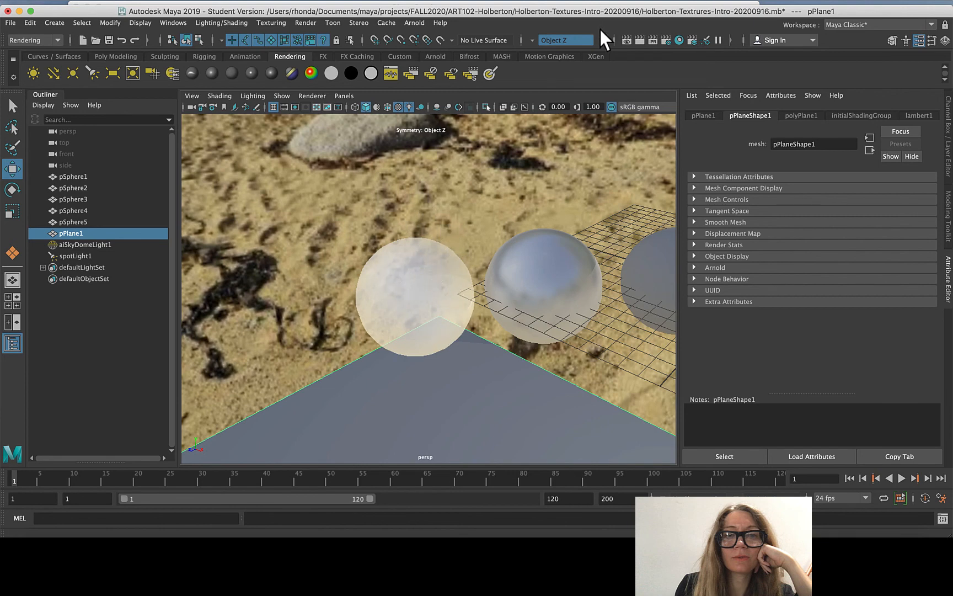
{"action": "left_click", "coordinate": [651, 40]}
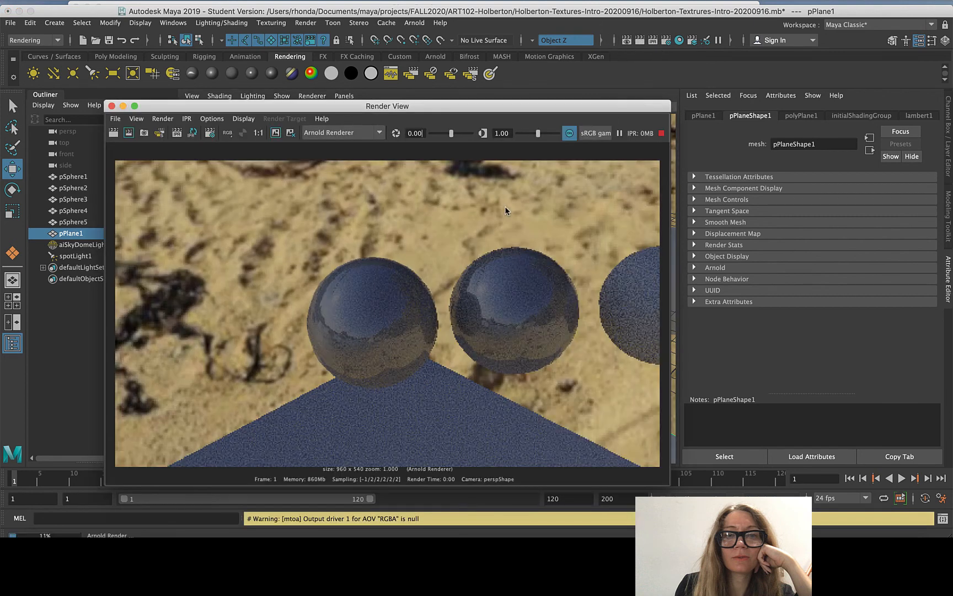
{"action": "left_click", "coordinate": [112, 105]}
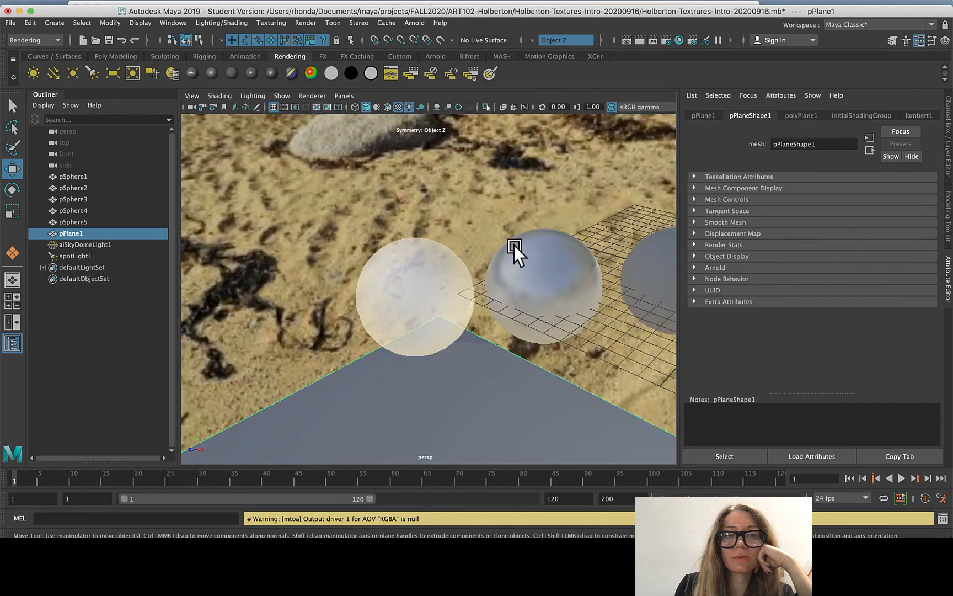
- Turn off Opaque in the Arnold attributes of pSphere2's shape and nudge the sphere slightly upward
{"action": "left_click", "coordinate": [694, 268]}
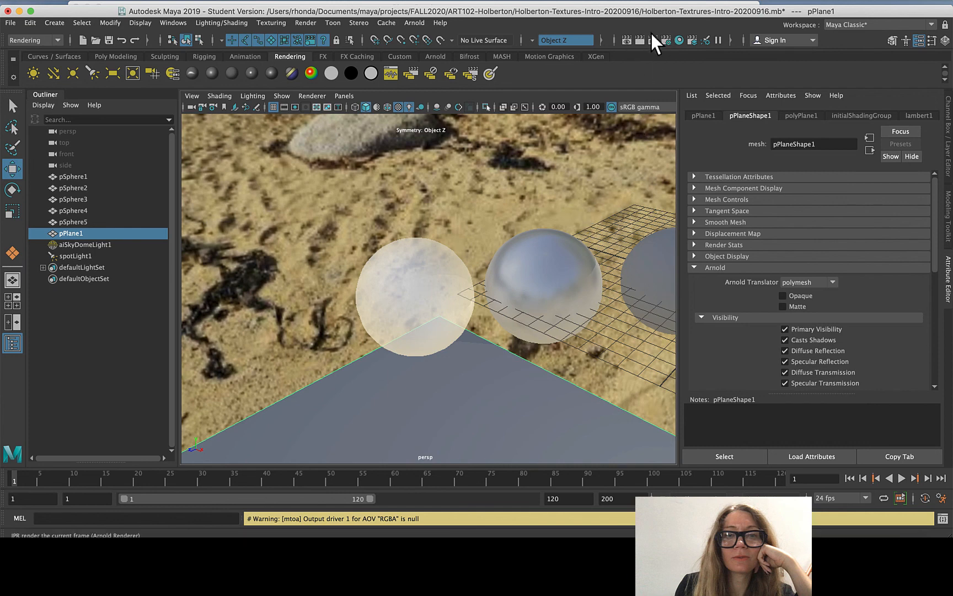
{"action": "left_click", "coordinate": [432, 287]}
{"action": "left_click", "coordinate": [453, 287]}
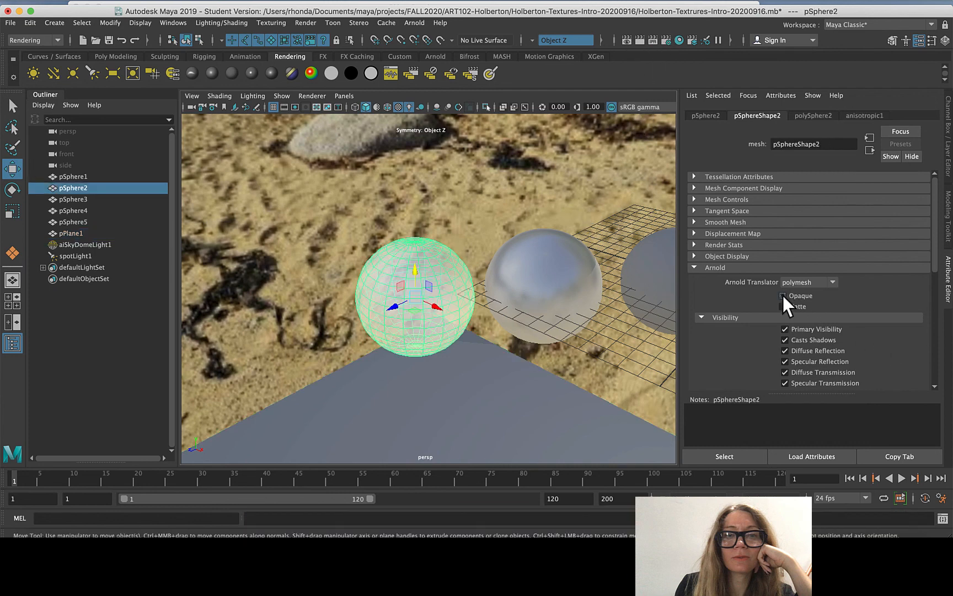
{"action": "left_click", "coordinate": [444, 359]}
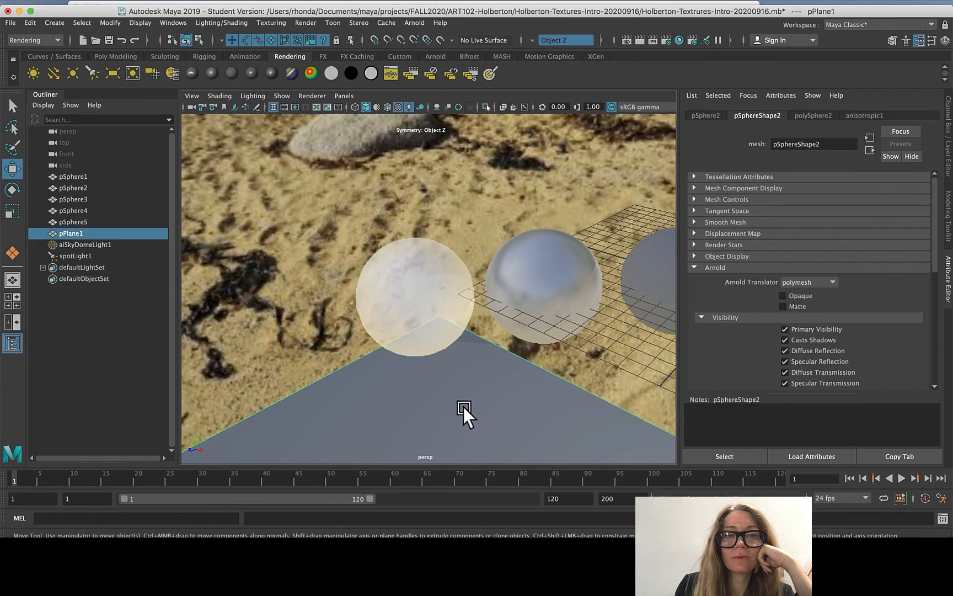
{"action": "left_click", "coordinate": [415, 283]}
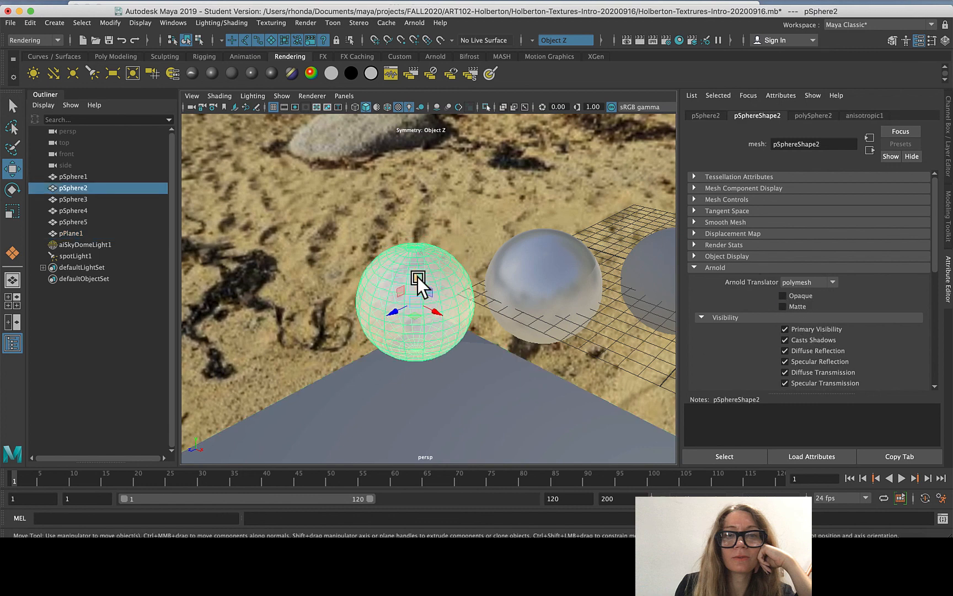
{"action": "left_click_drag", "start_coordinate": [417, 276], "coordinate": [417, 266]}
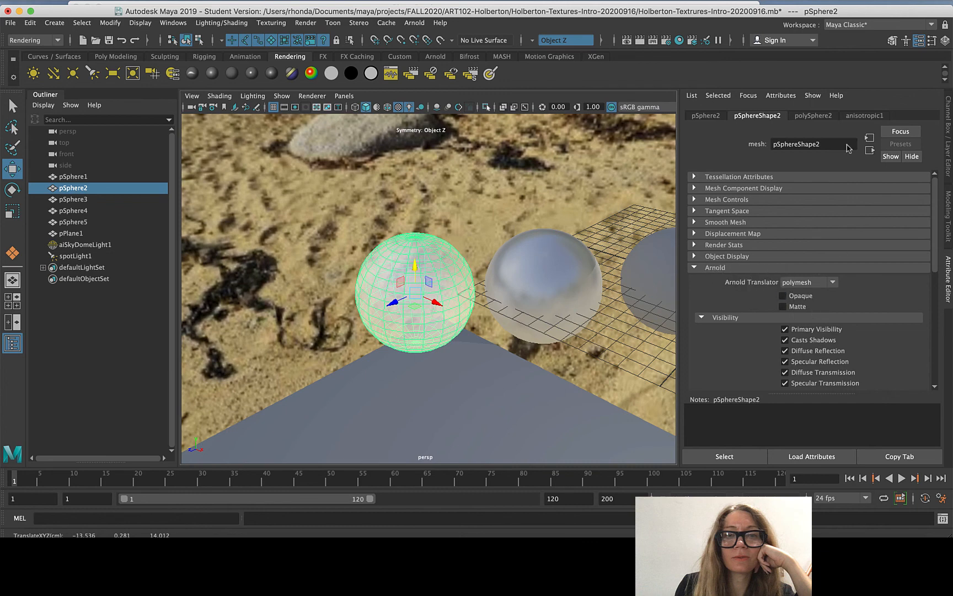
- Render pSphere2's transparency against the beach background with Arnold, zoom out the image and close the render window
{"action": "left_click", "coordinate": [653, 40]}
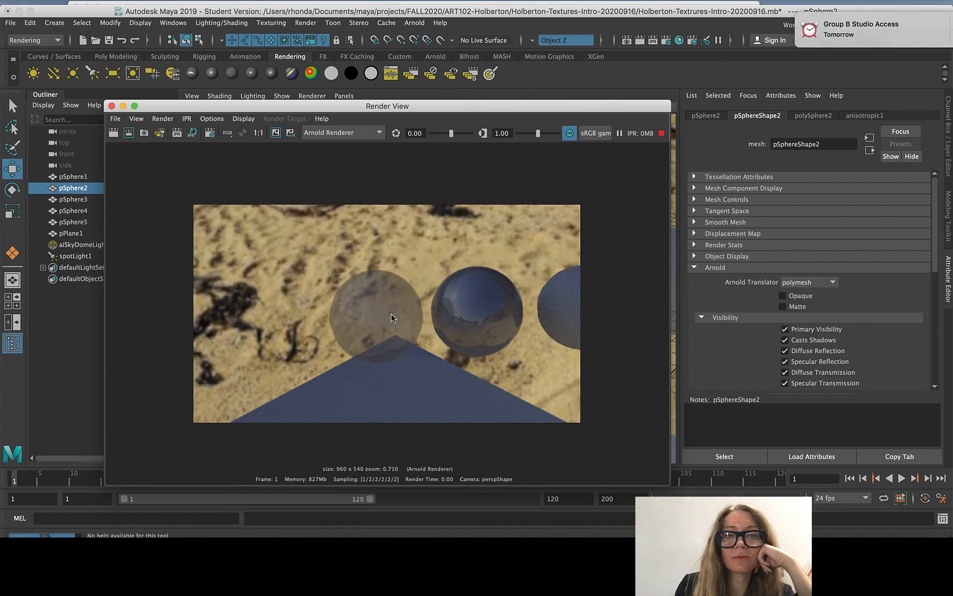
{"action": "scroll", "coordinate": [388, 305], "scroll_direction": "down", "scroll_amount": 2}
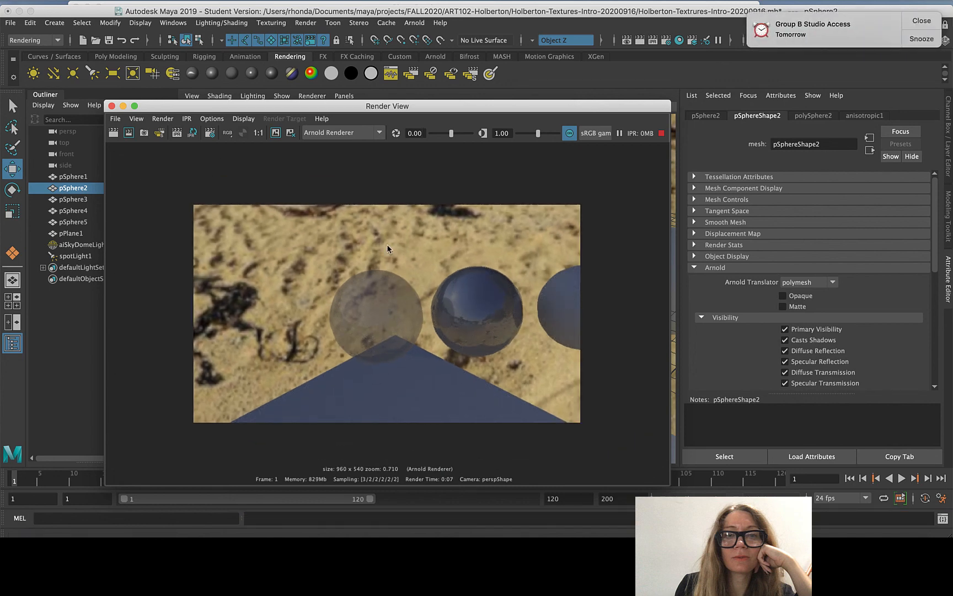
{"action": "left_click", "coordinate": [112, 105]}
- Move the ground plane pPlane1 back up beneath the row of five spheres
{"action": "scroll", "coordinate": [255, 232], "scroll_direction": "down", "scroll_amount": 5}
{"action": "scroll", "coordinate": [384, 239], "scroll_direction": "up", "scroll_amount": 5}
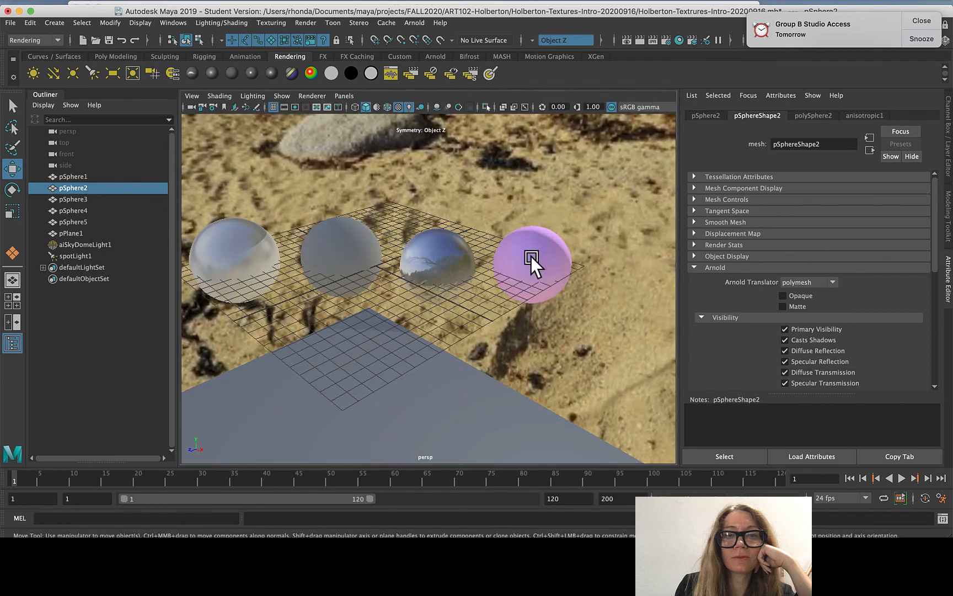
{"action": "scroll", "coordinate": [425, 299], "scroll_direction": "down", "scroll_amount": 5}
{"action": "scroll", "coordinate": [375, 291], "scroll_direction": "up", "scroll_amount": 5}
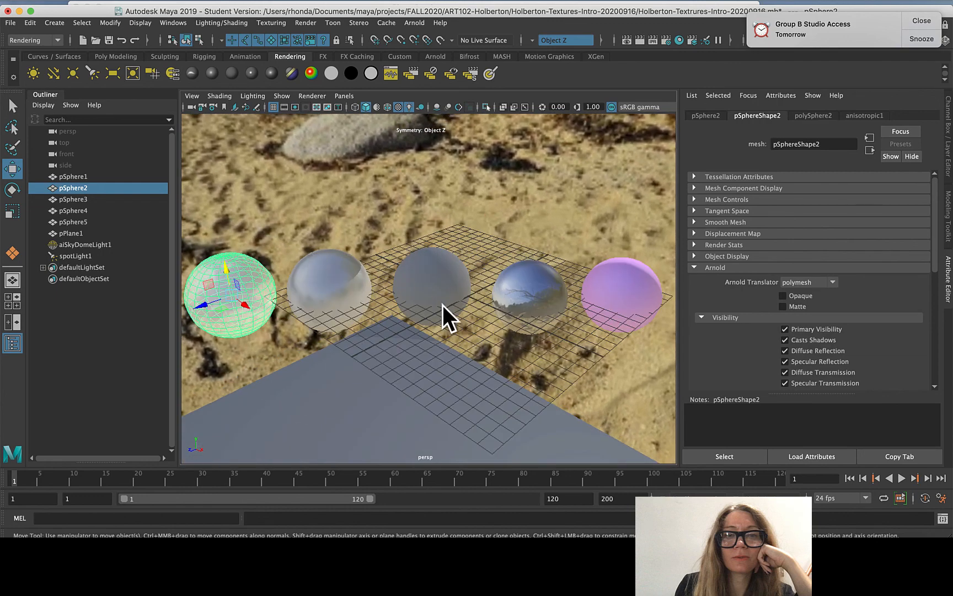
{"action": "left_click", "coordinate": [353, 375]}
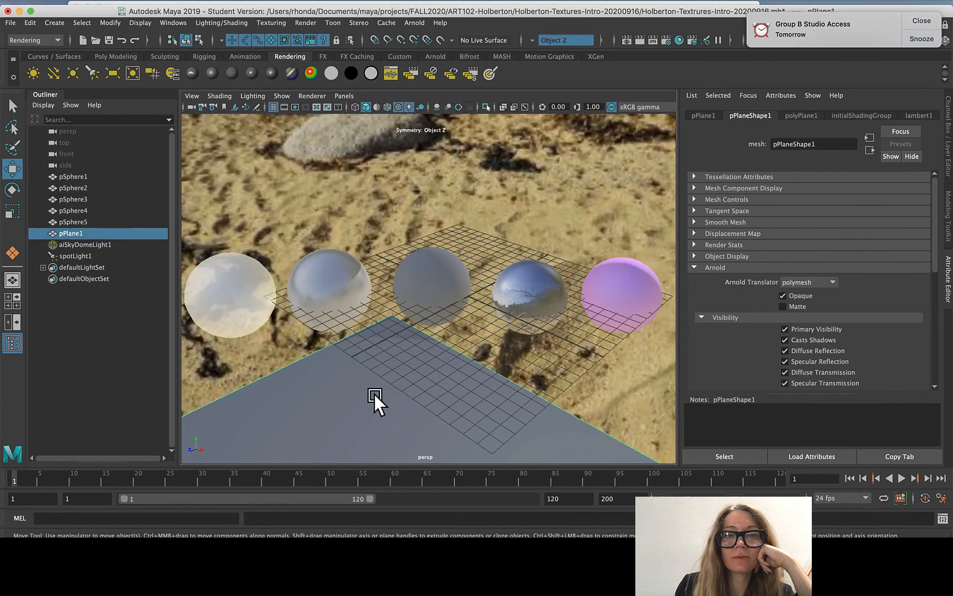
{"action": "scroll", "coordinate": [374, 395], "scroll_direction": "down", "scroll_amount": 5}
{"action": "left_click_drag", "start_coordinate": [399, 402], "coordinate": [409, 362]}
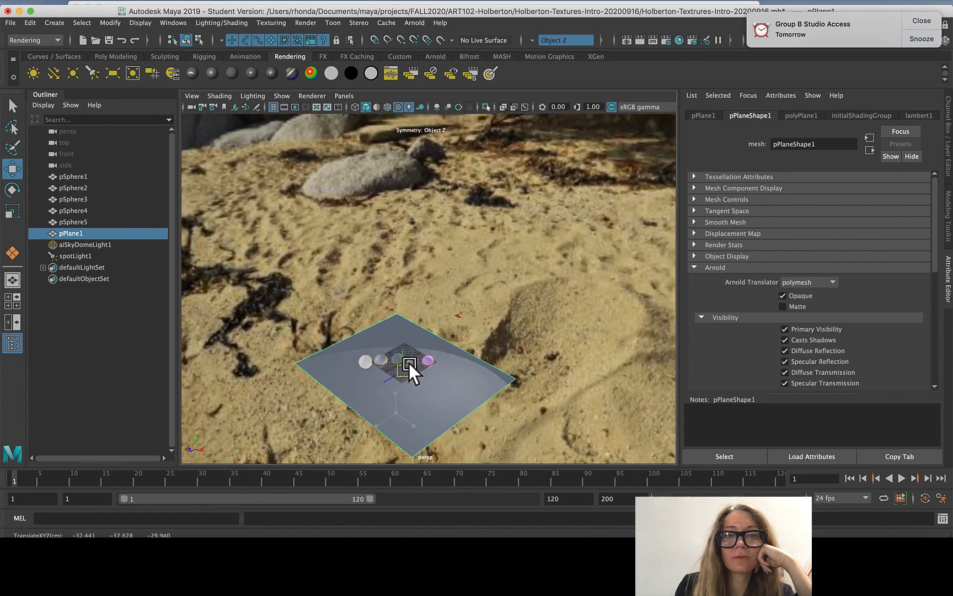
{"action": "scroll", "coordinate": [405, 374], "scroll_direction": "up", "scroll_amount": 5}
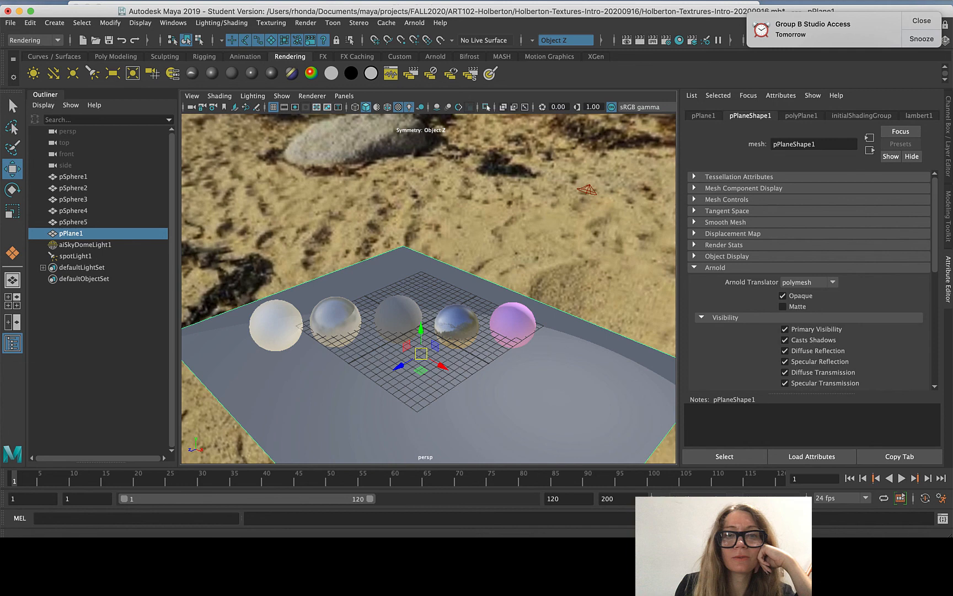
{"action": "left_click", "coordinate": [822, 554]}
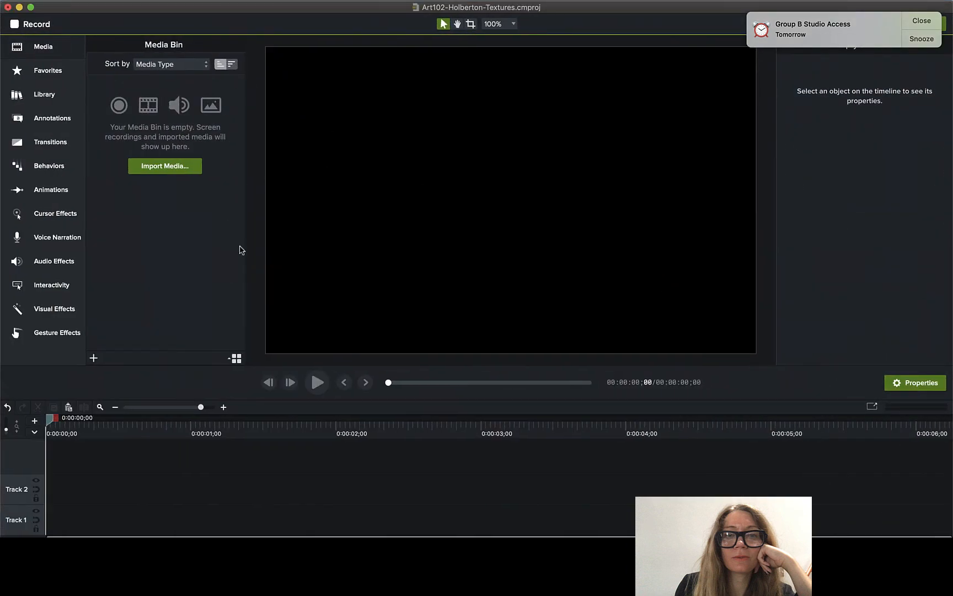